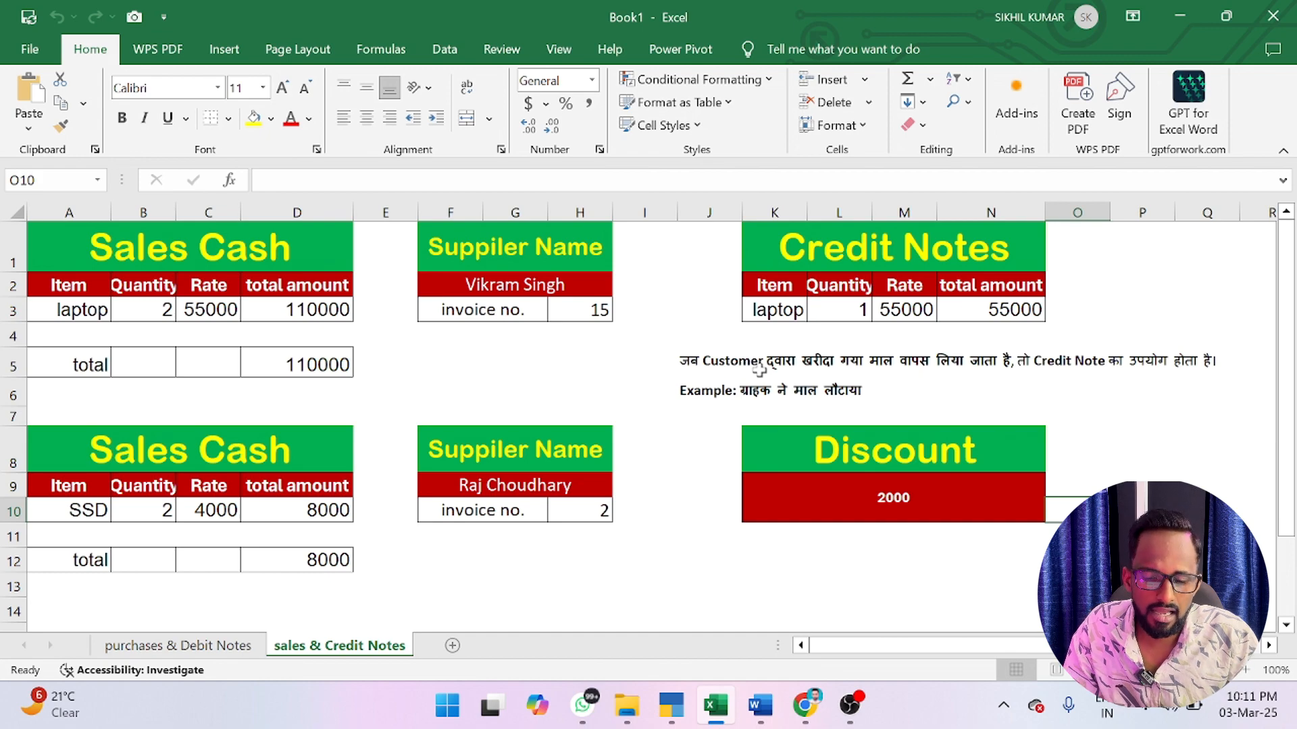
- Review the Credit Notes and Sales Cash tables in the sales & Credit Notes worksheet
click(900, 248)
click(263, 241)
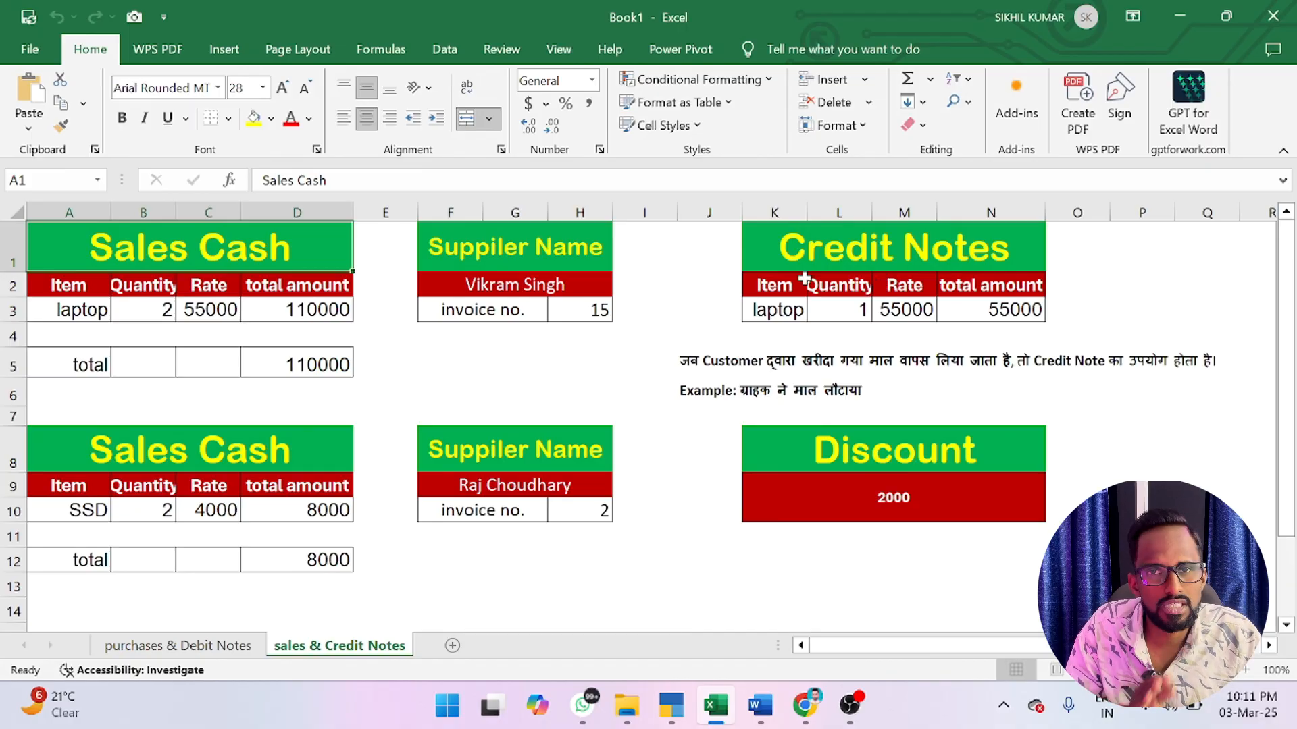
- Switch to TallyPrime and open the Profit & Loss A/c report to examine the Sales Accounts entry
click(675, 718)
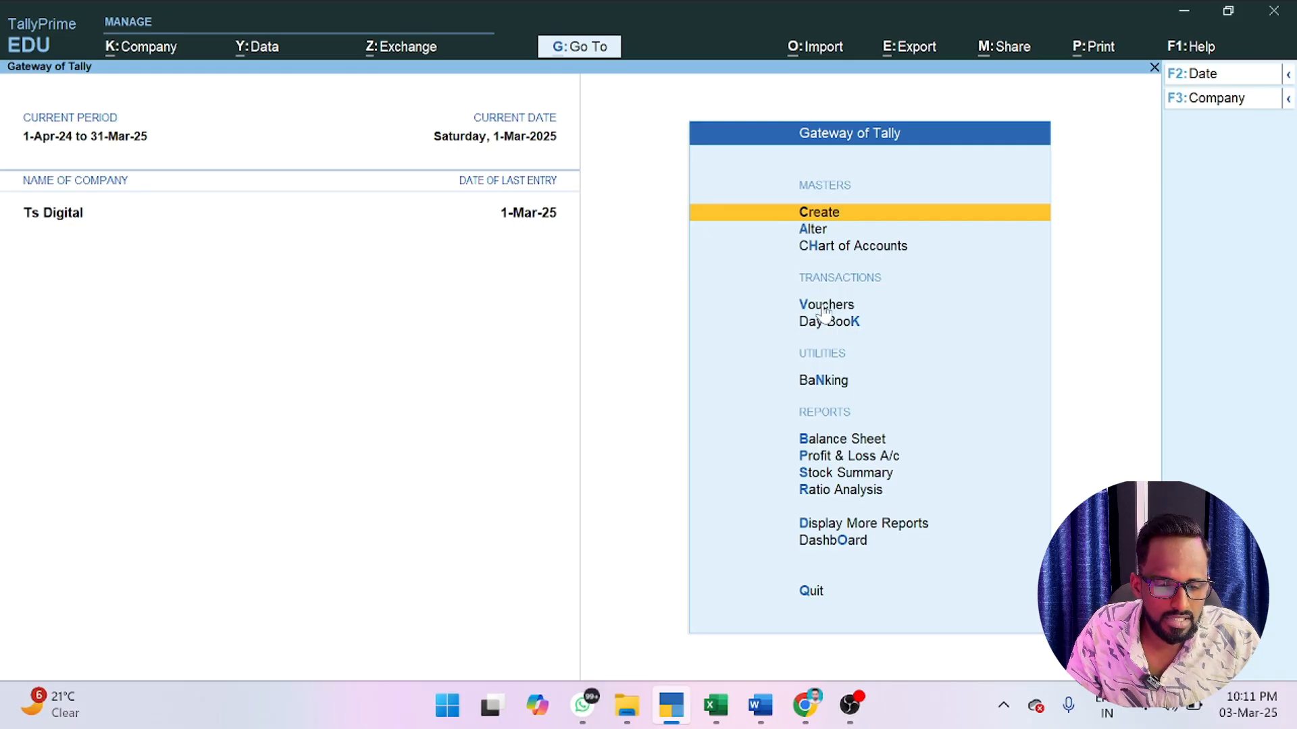
key(Down)
key(Down)
key(Down)
key(Down)
key(Down)
key(Down)
key(Down)
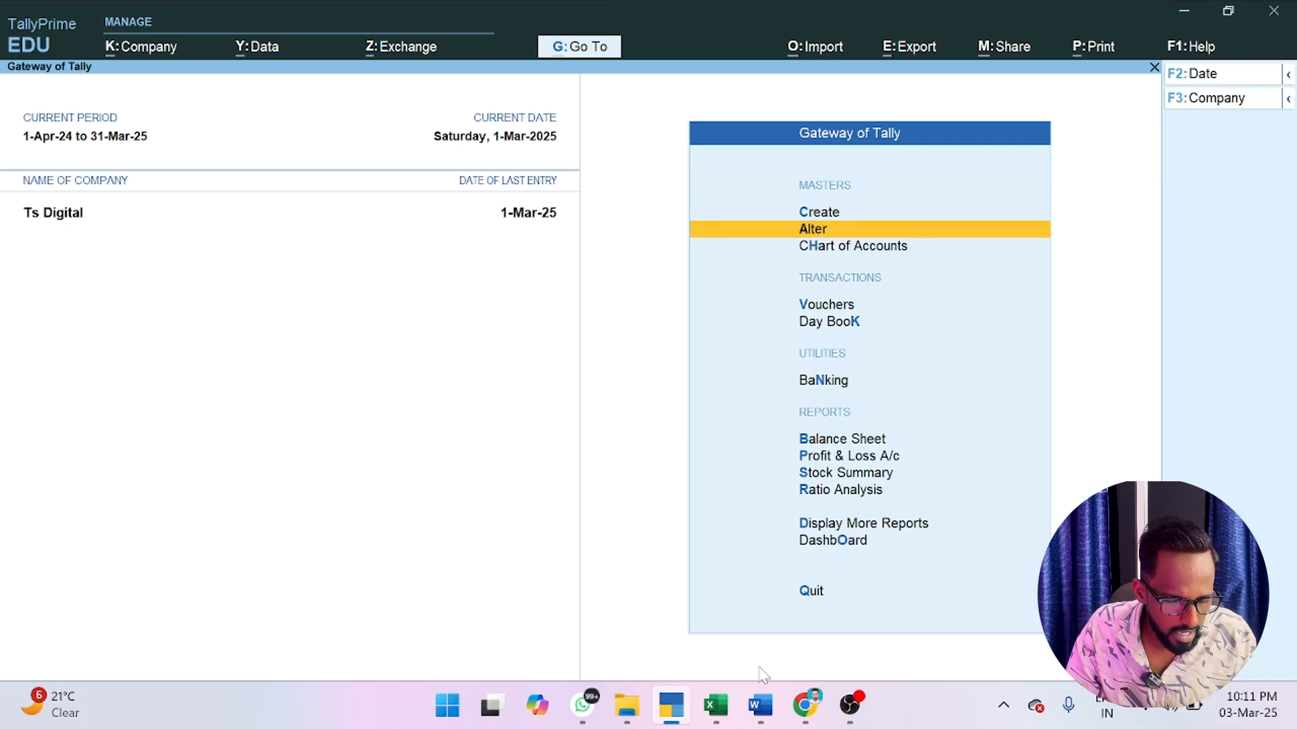
key(Return)
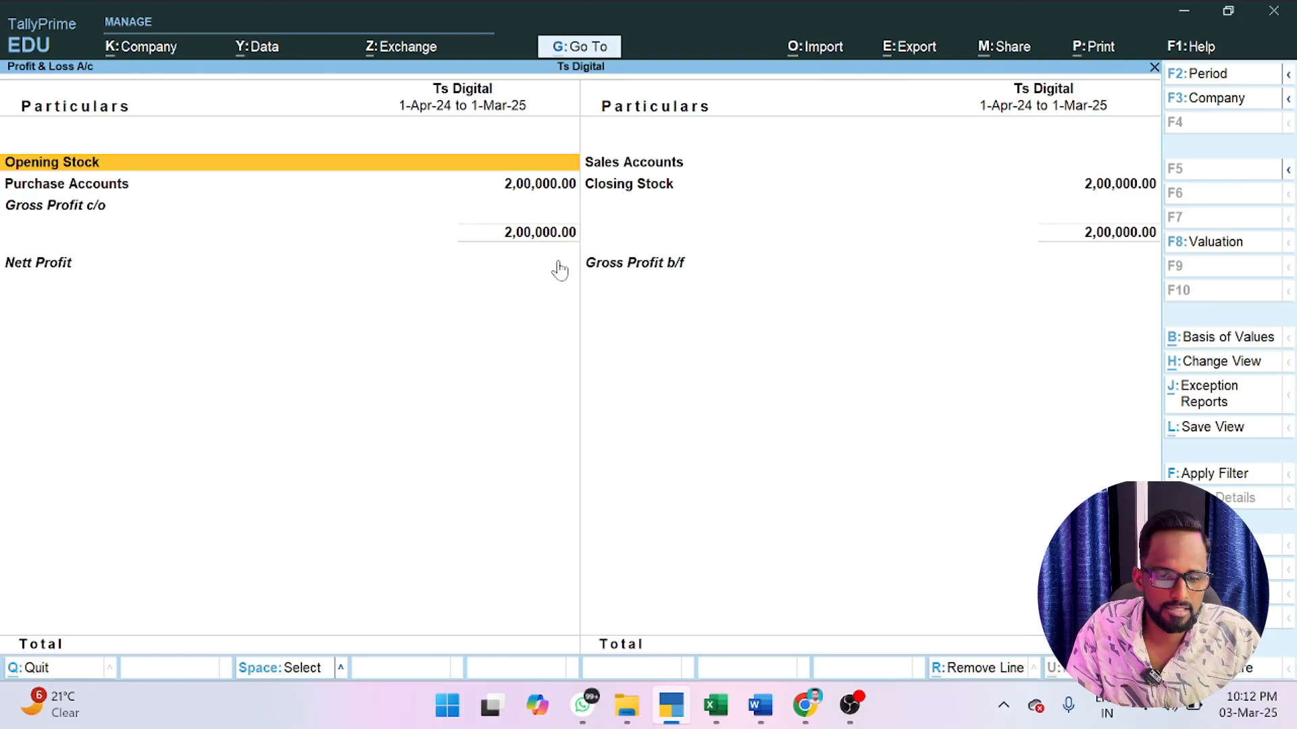
key(Right)
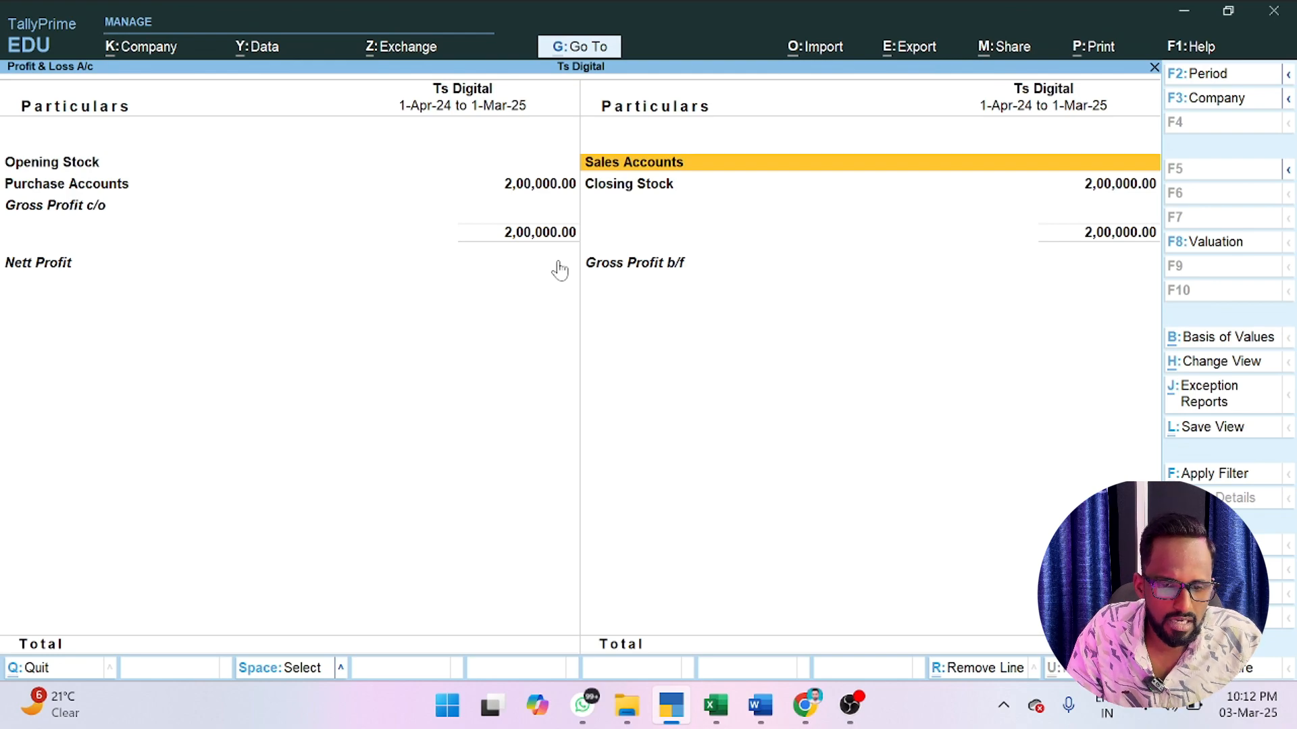
- Leave the Profit & Loss A/c report and open a new Sales voucher
key(Escape)
key(Up)
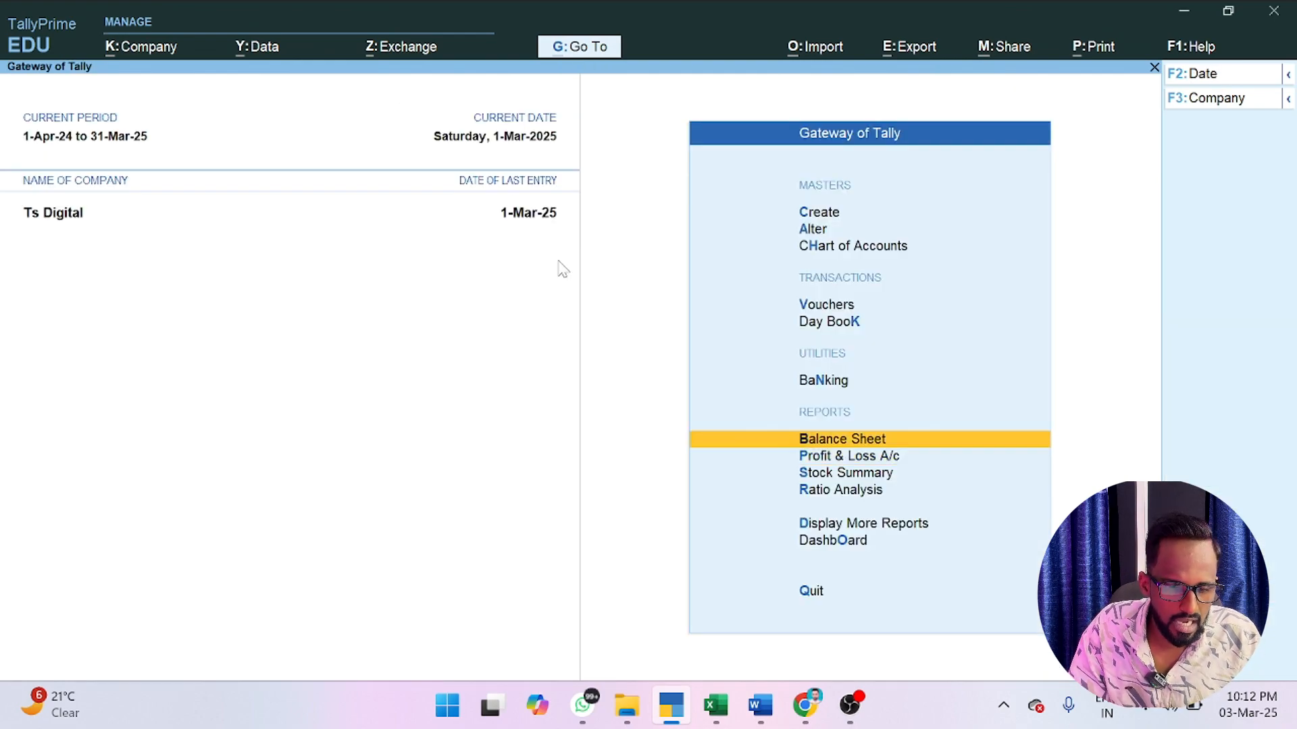
key(Up)
key(Up)
key(Up)
key(Return)
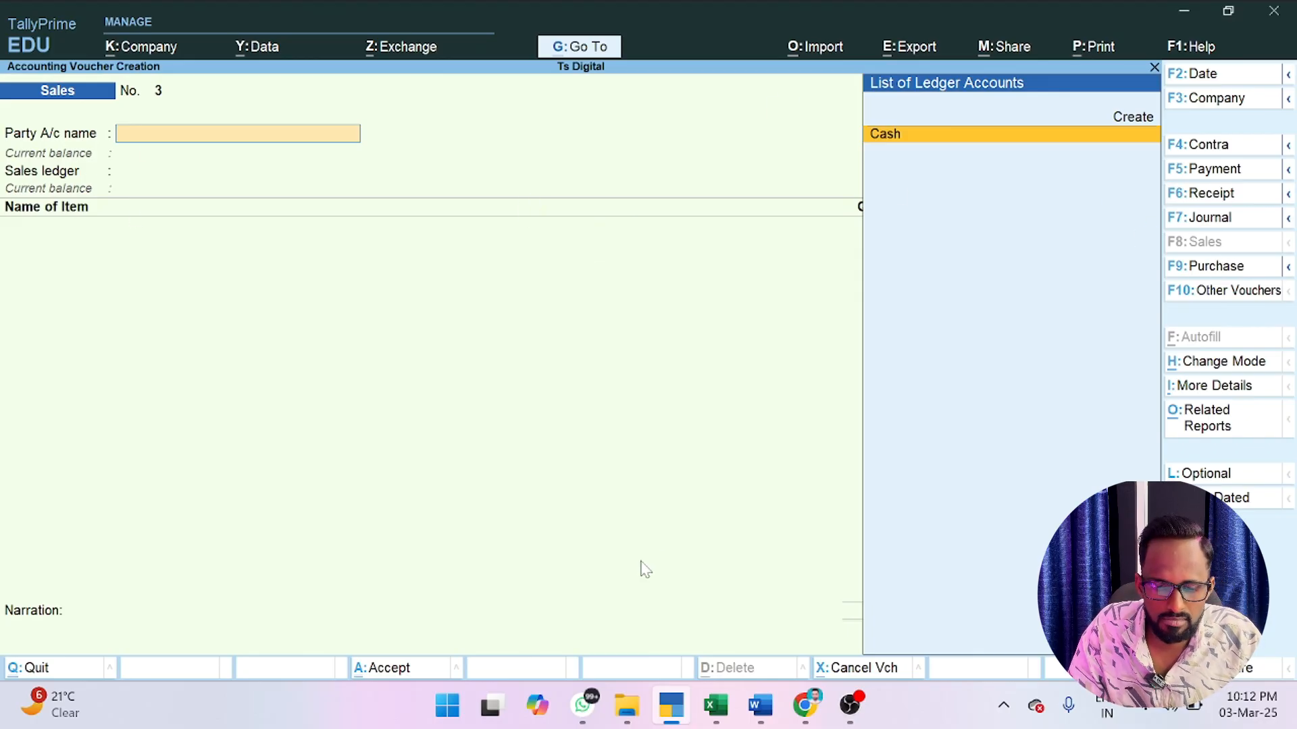
- Switch to Excel and review the laptop's item name and quantity in the upper Sales Cash table
click(716, 706)
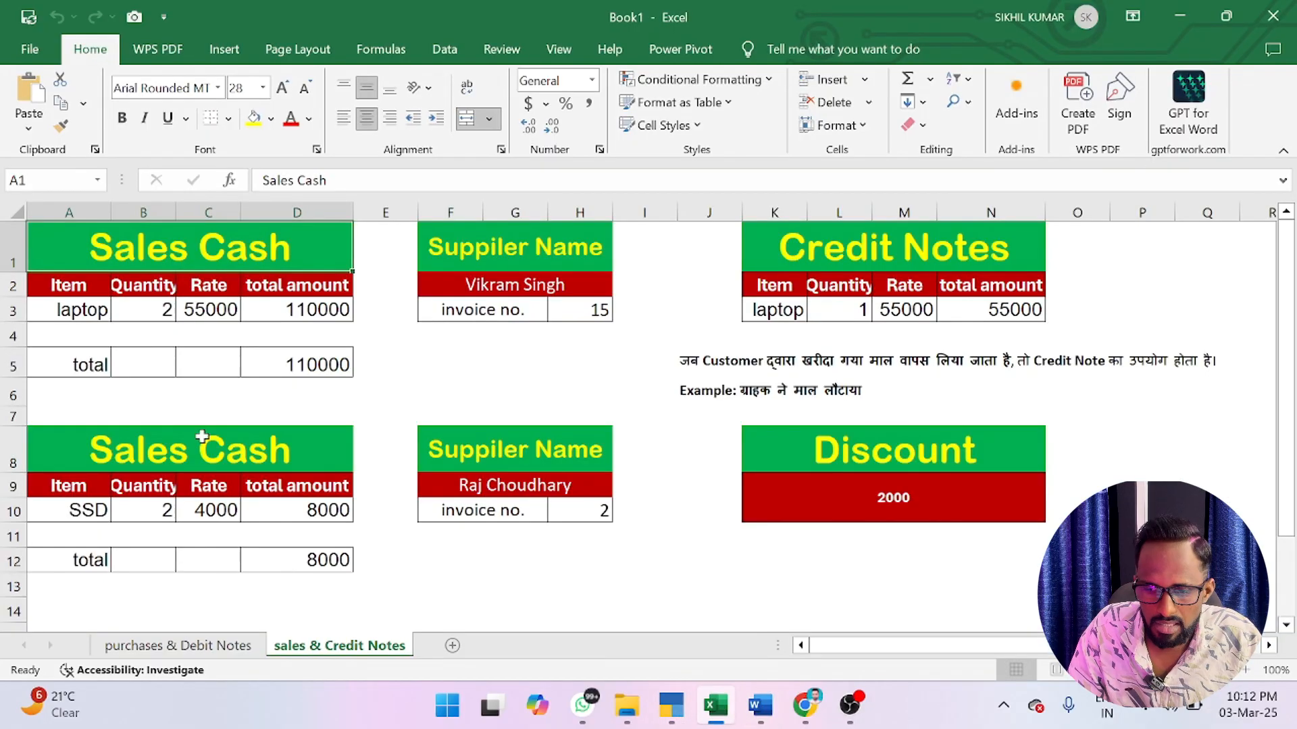
click(88, 317)
click(140, 315)
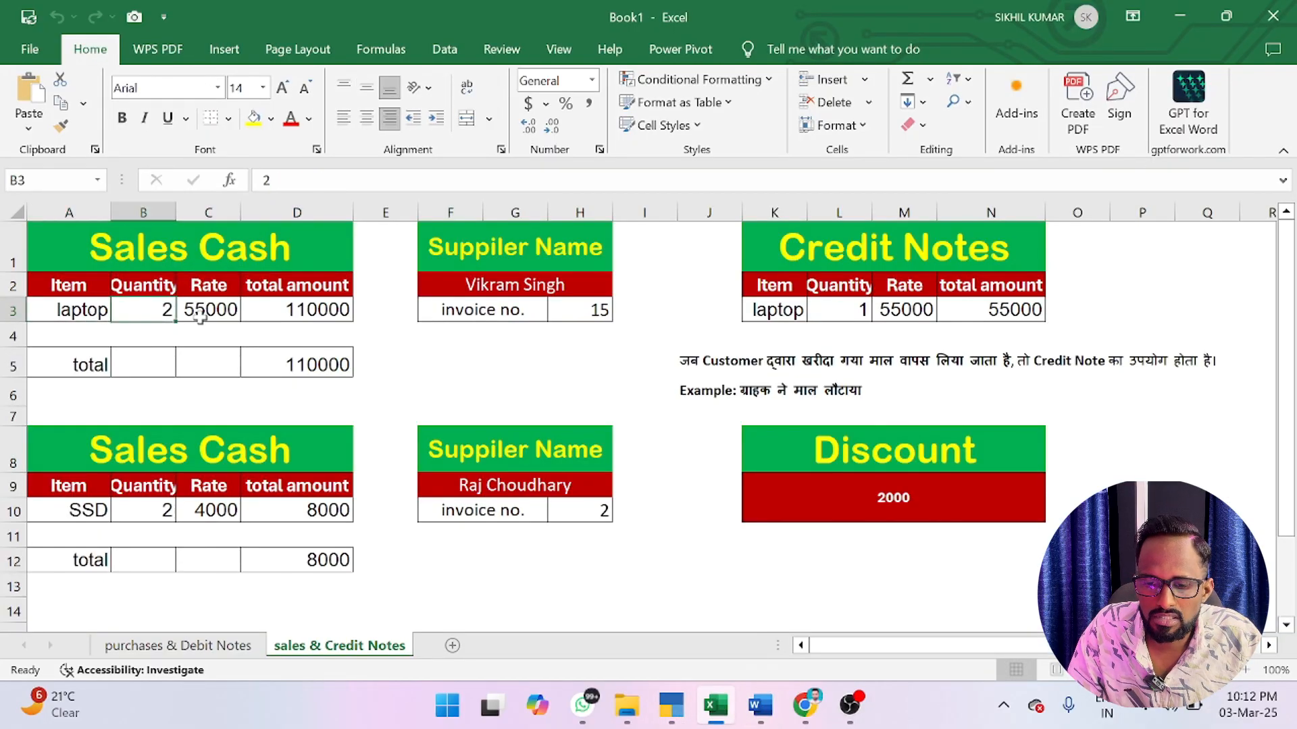
click(67, 307)
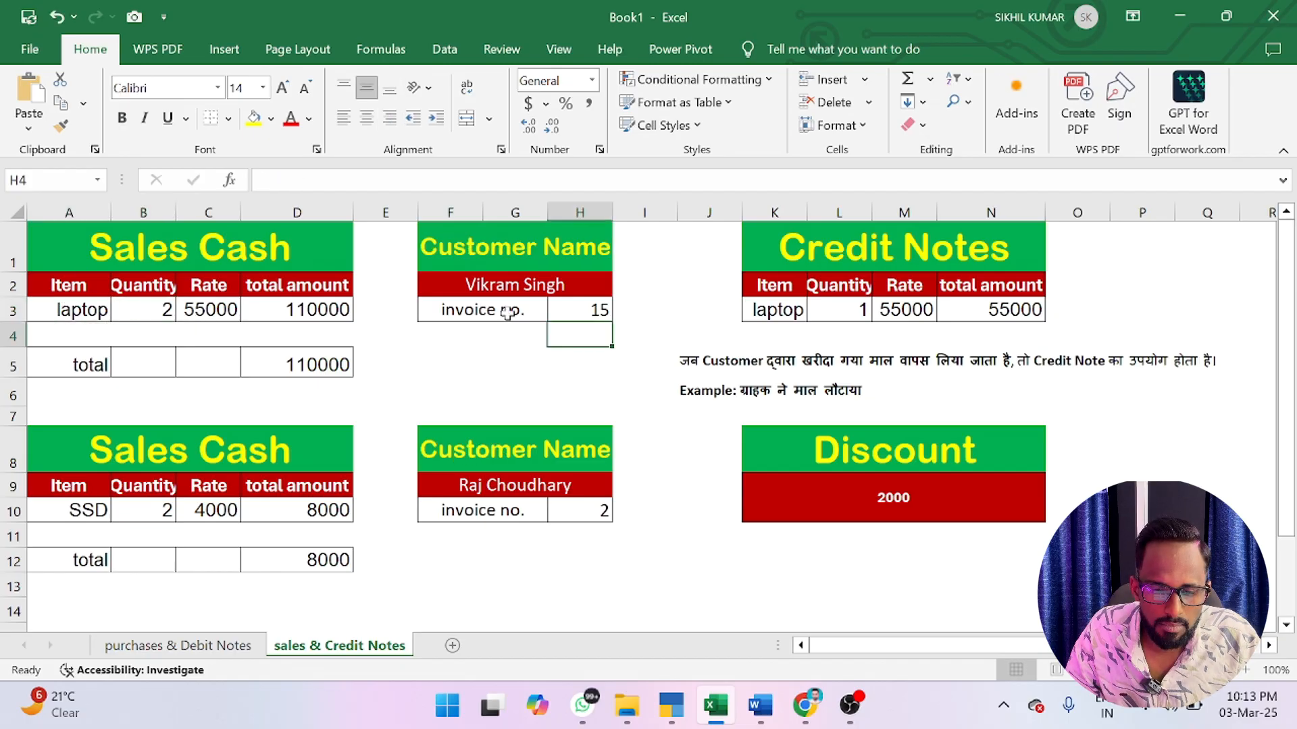
click(162, 310)
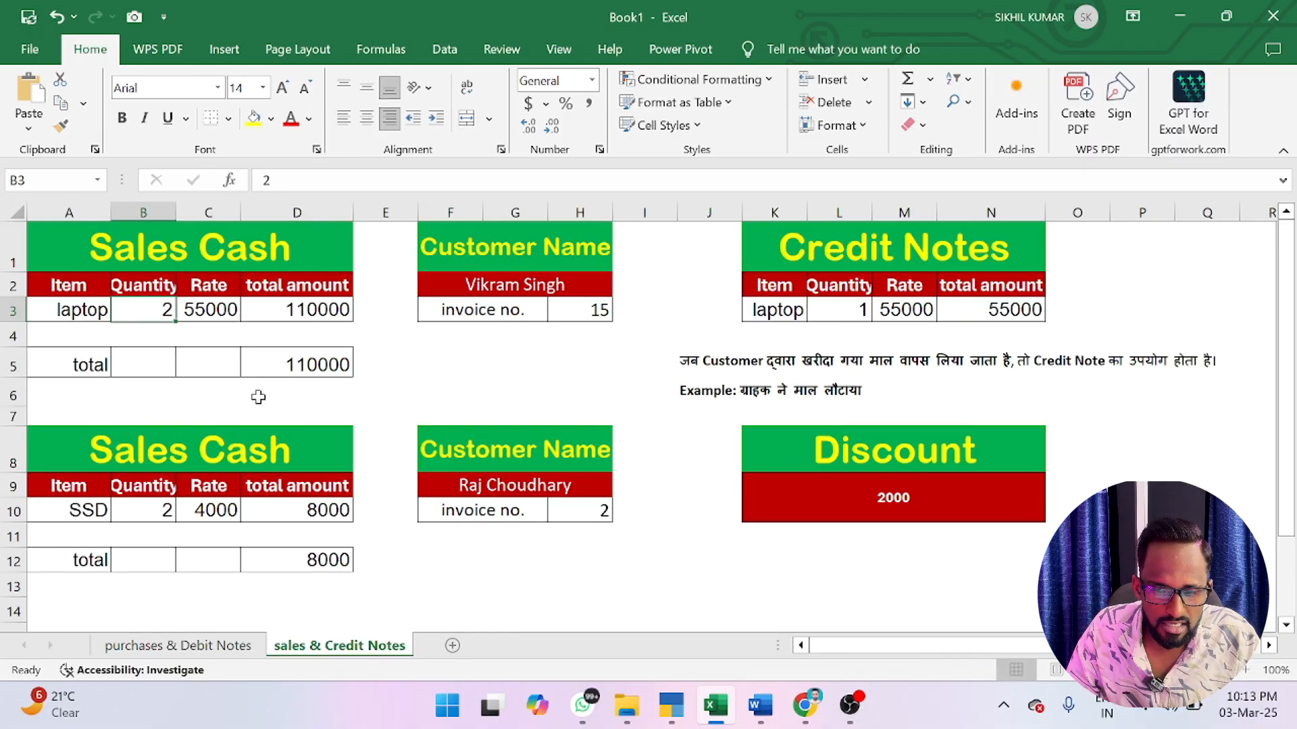
- Return to TallyPrime, set the sales voucher's party account to Cash and leave all dispatch details blank
click(717, 716)
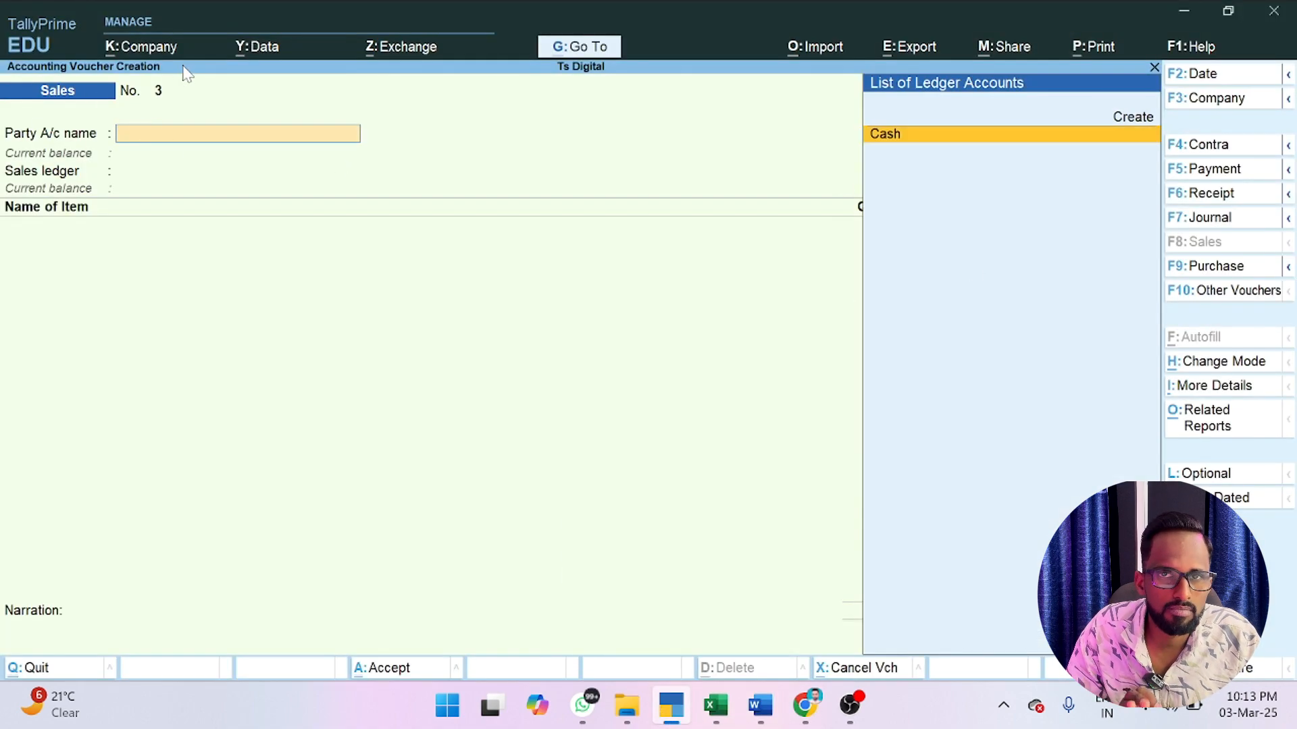
key(Return)
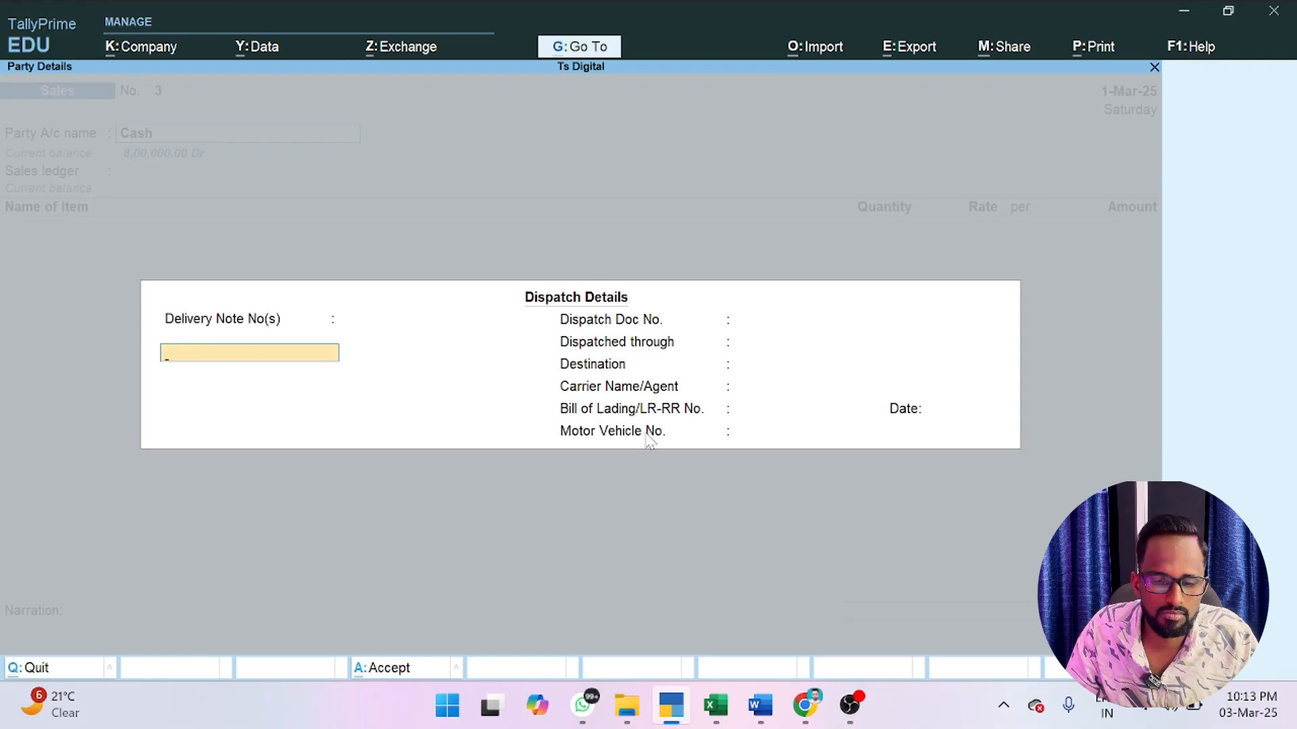
key(Return)
key(Return)
key(Return)
key(Return)
key(Return)
key(Return)
key(Return)
key(Return)
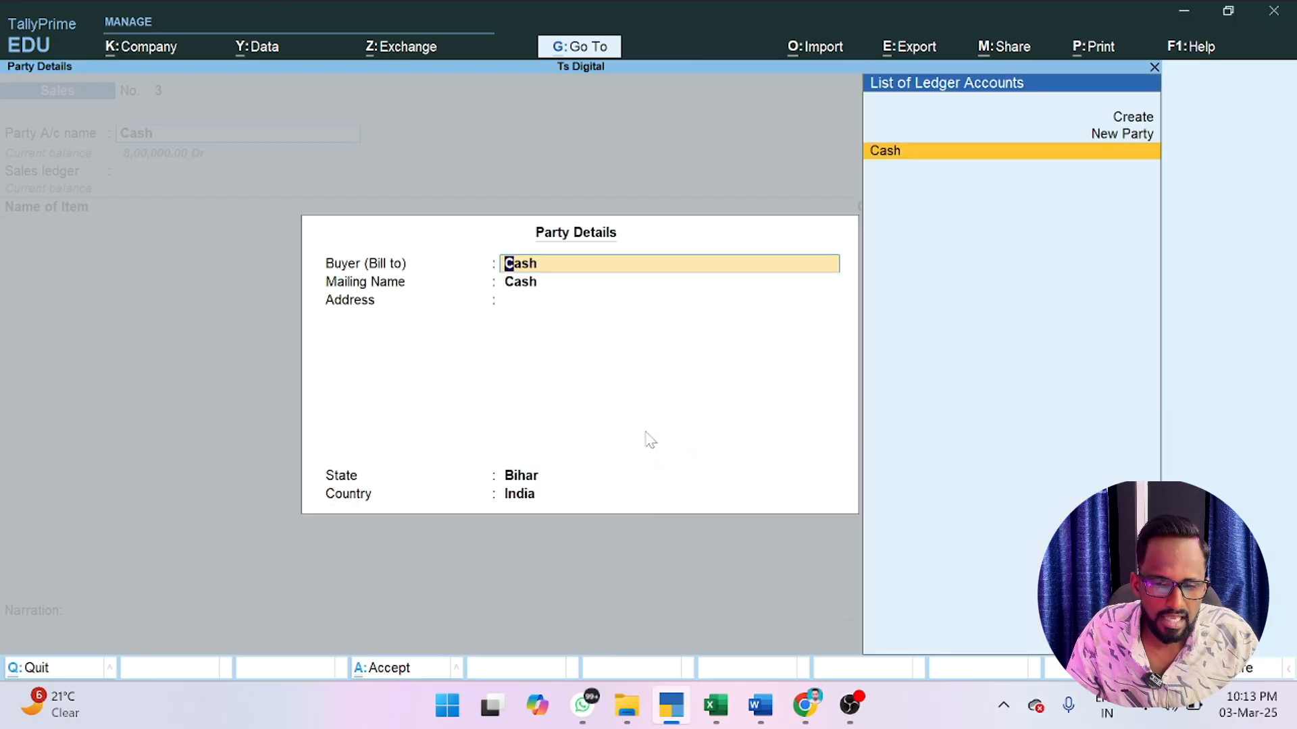
- Keep Cash as the buyer and enter the laptop customer's name from the Excel sheet as the mailing name
key(Return)
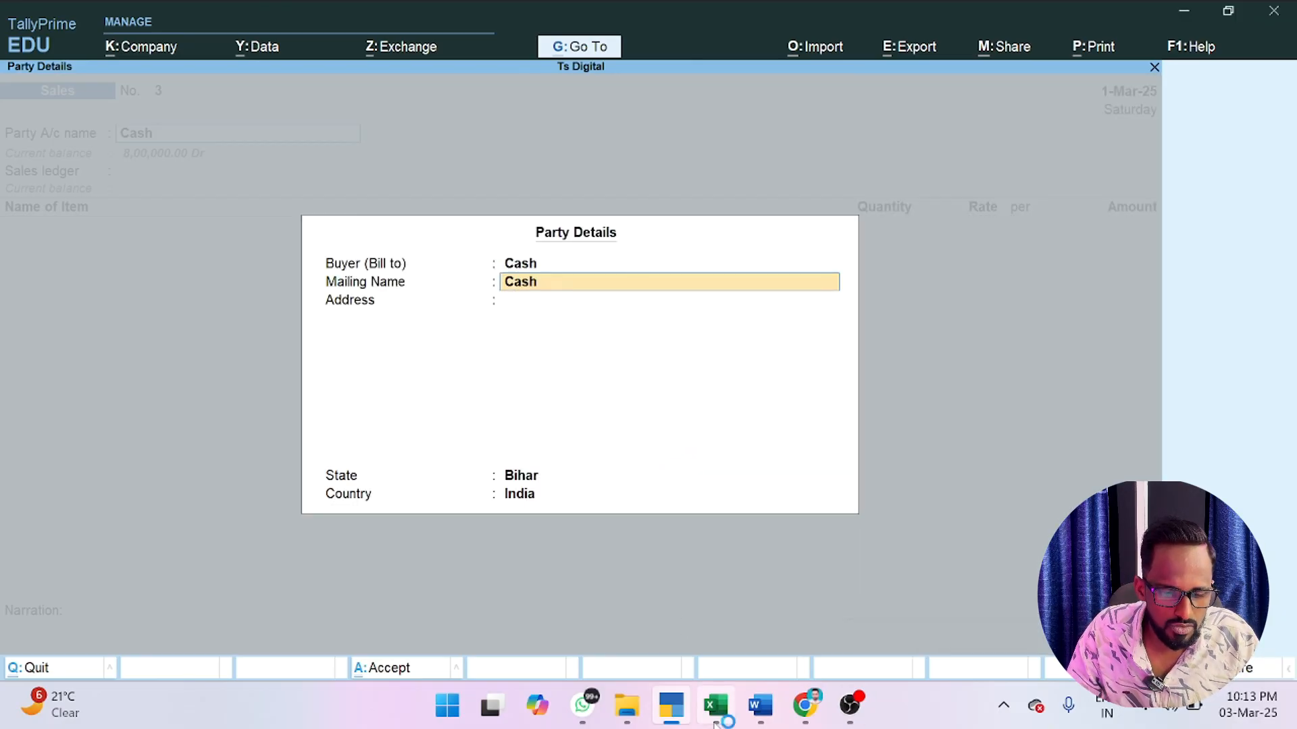
key(alt+Tab)
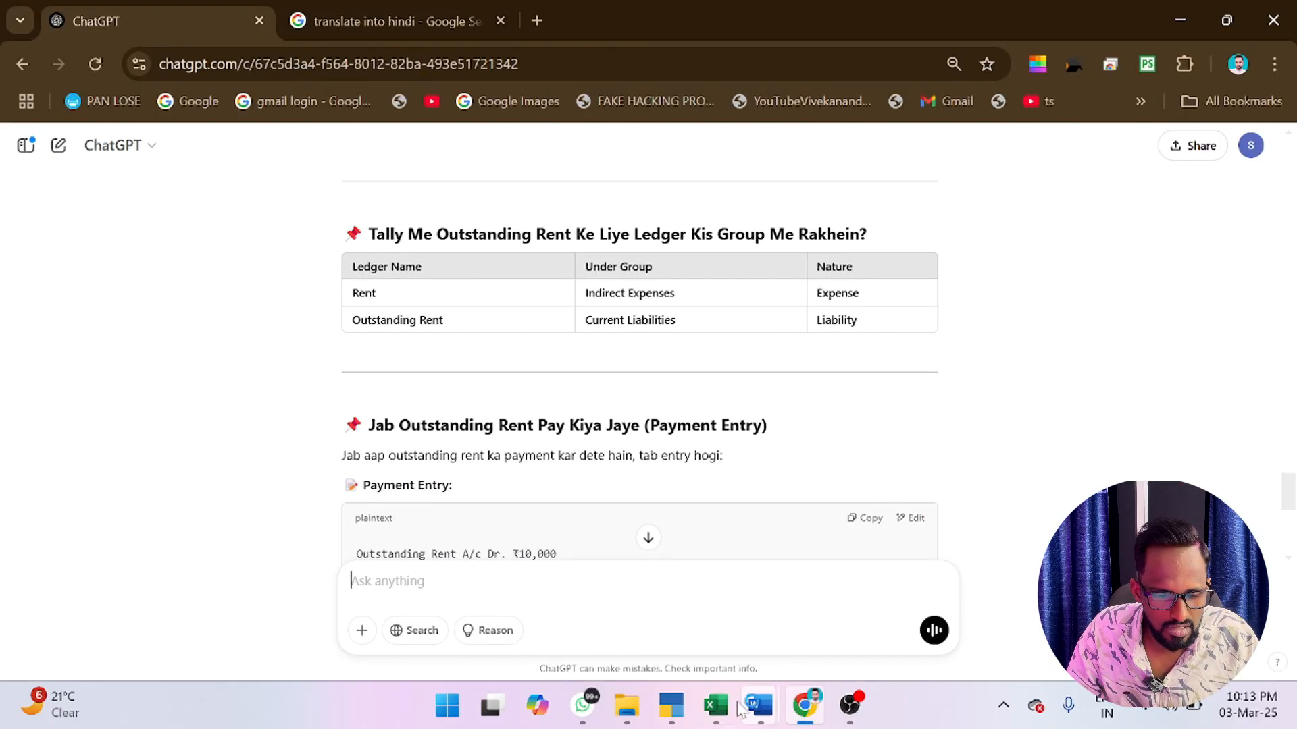
key(alt+Tab)
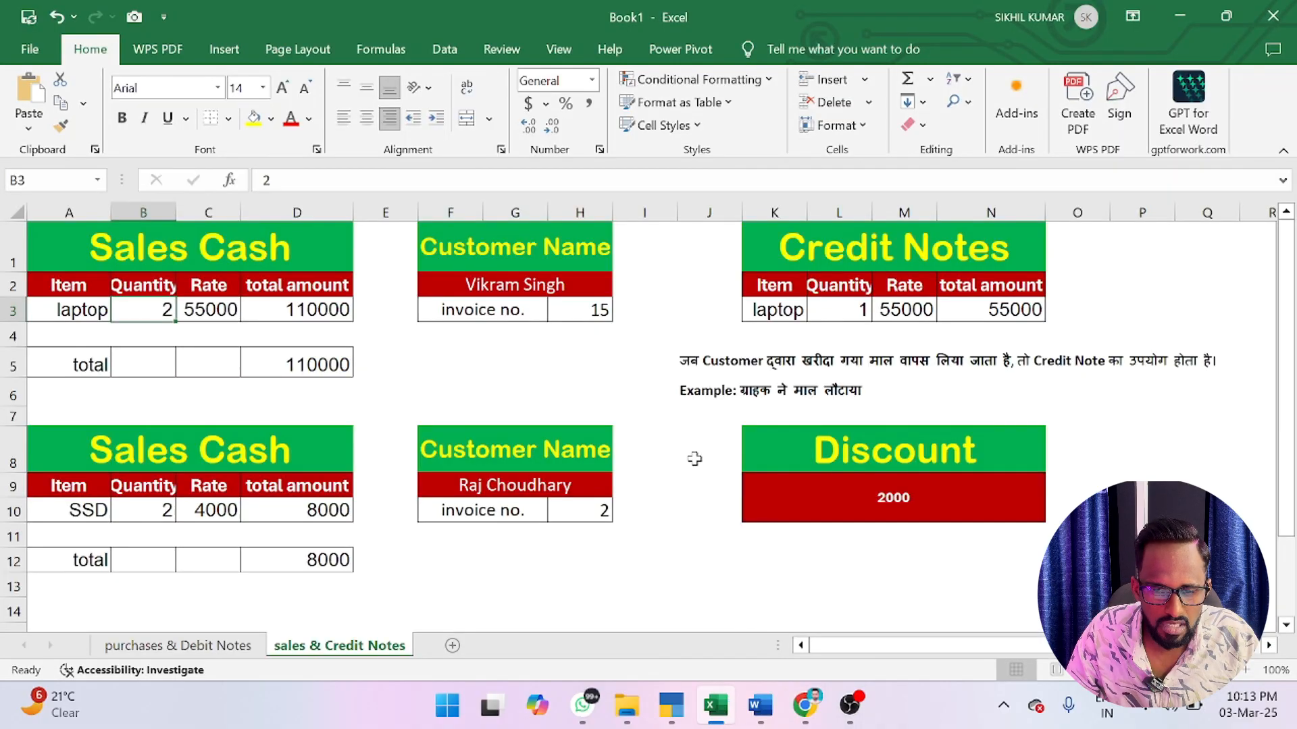
click(675, 709)
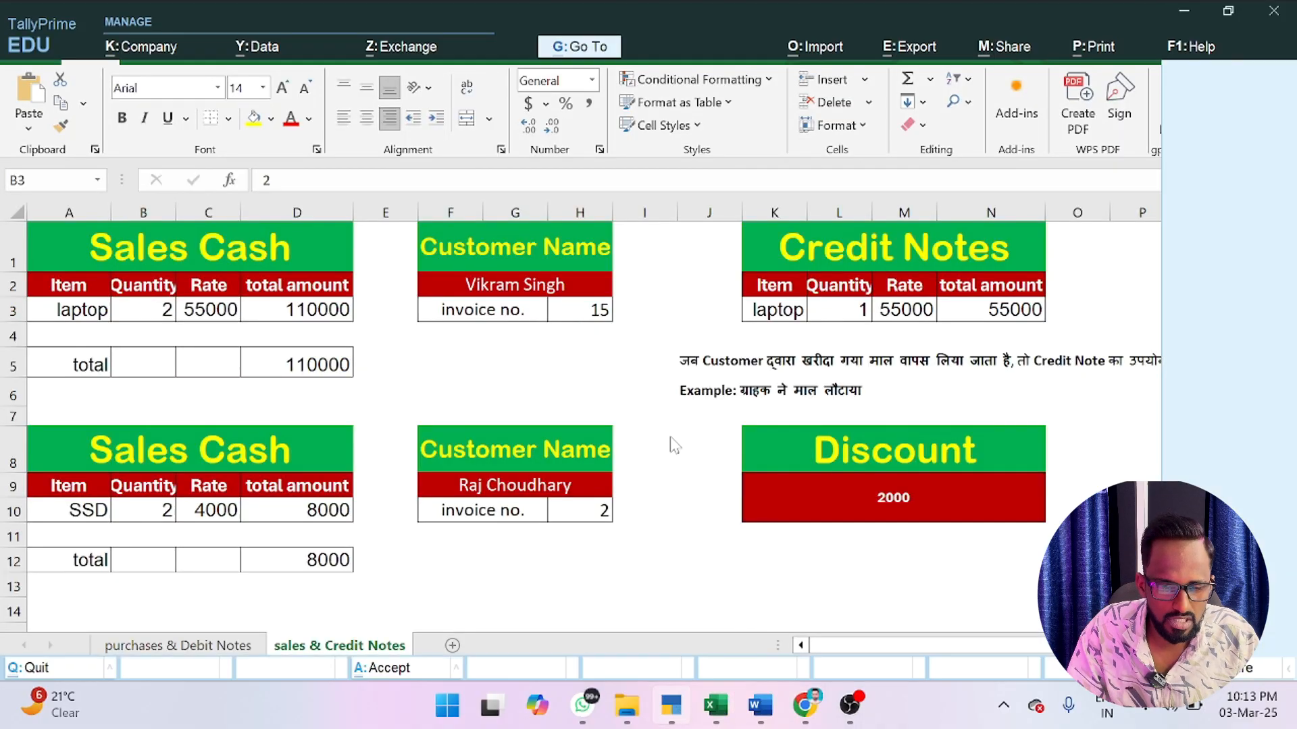
text(Vikrma)
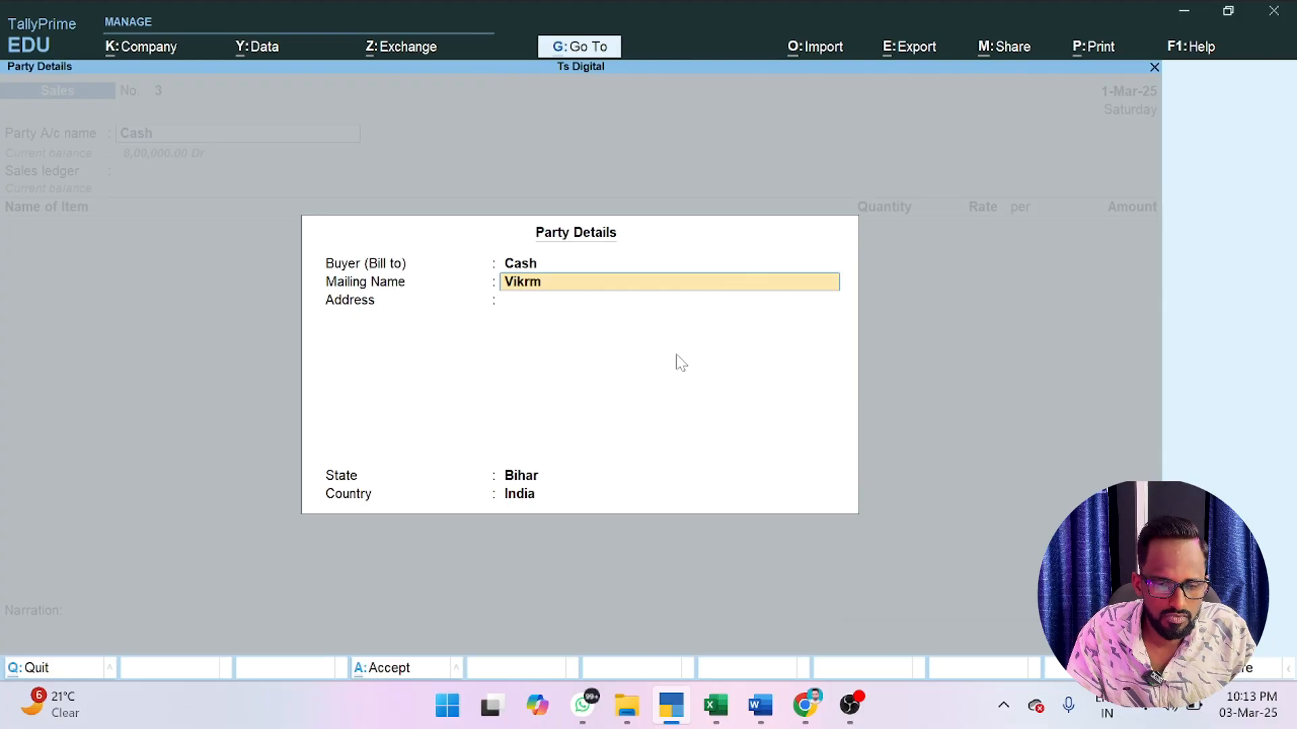
key(BackSpace)
key(BackSpace)
text(am Singh)
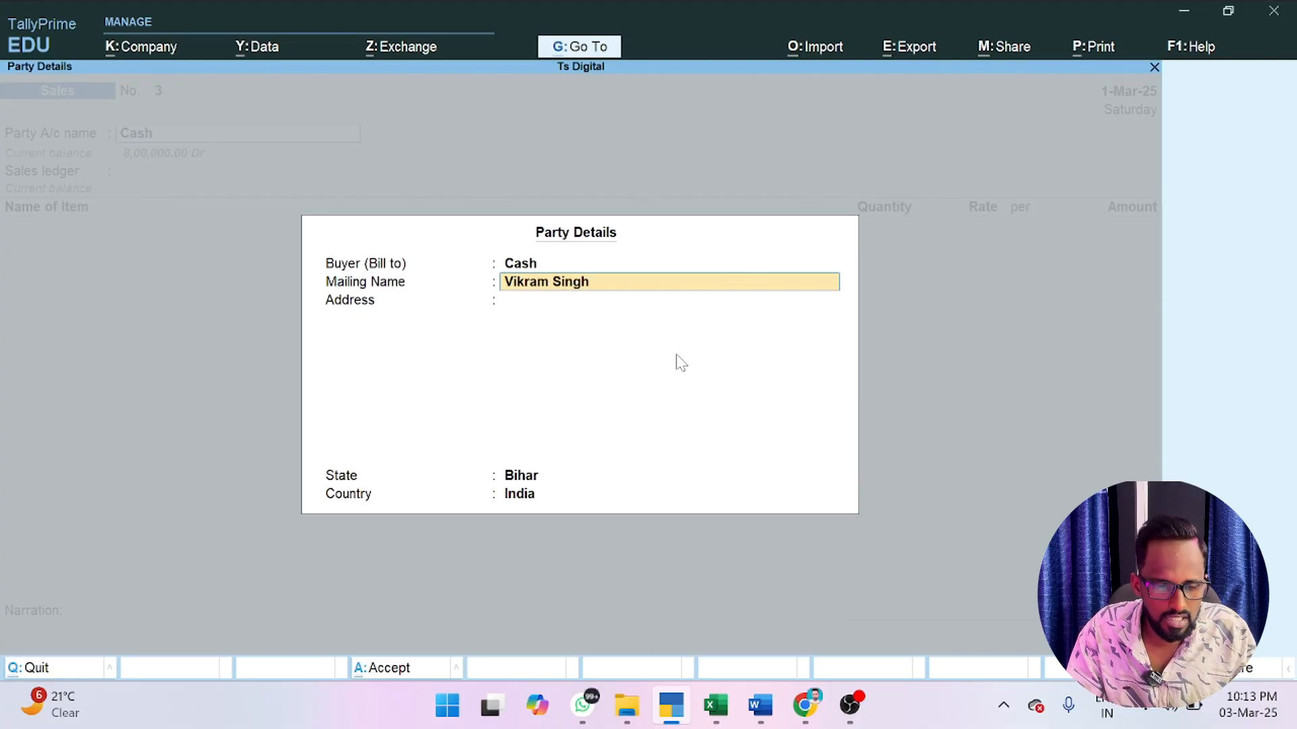
- Enter the customer's address on two lines, keep the preset state and country, and accept the party details
key(Return)
text(B)
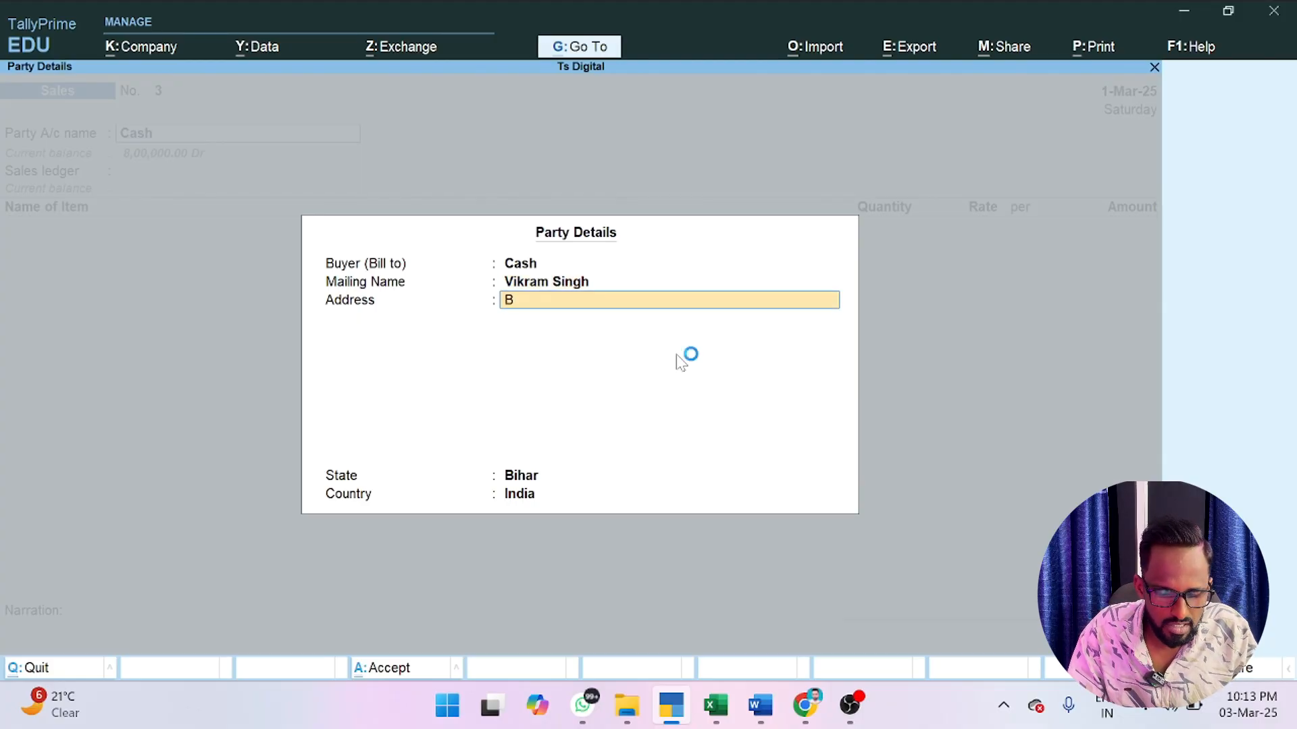
text(hagalpur)
key(Return)
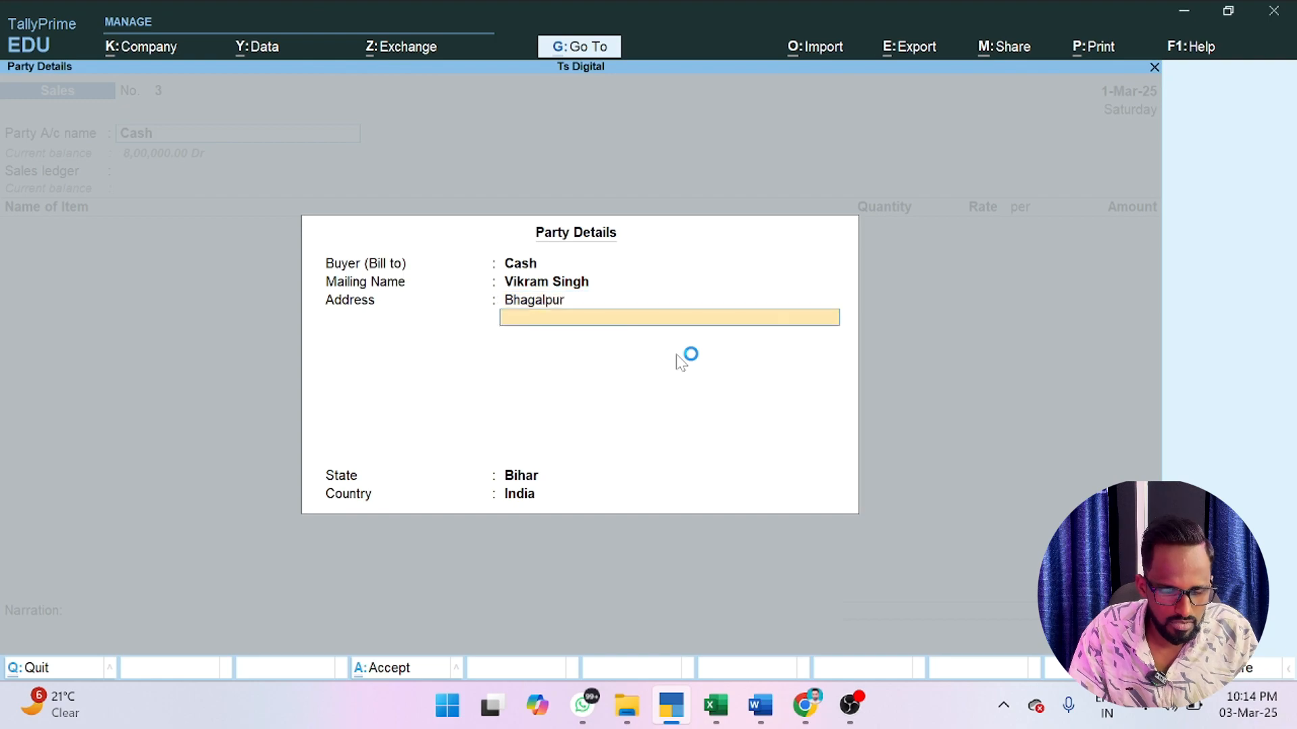
text(Bihar)
key(Return)
key(Return)
key(Return)
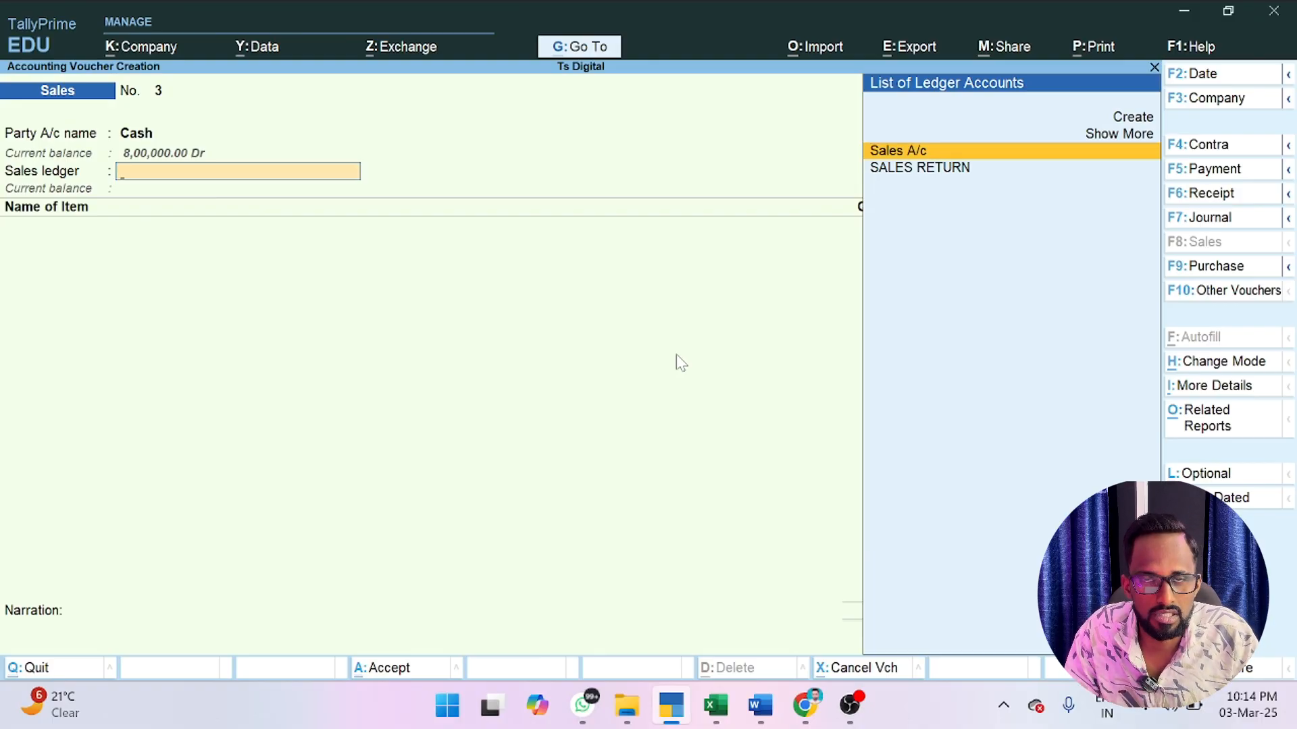
- Choose the Sales A/c ledger and add the Laptop item with quantity 2 at a rate of 55,000 per pic
key(Return)
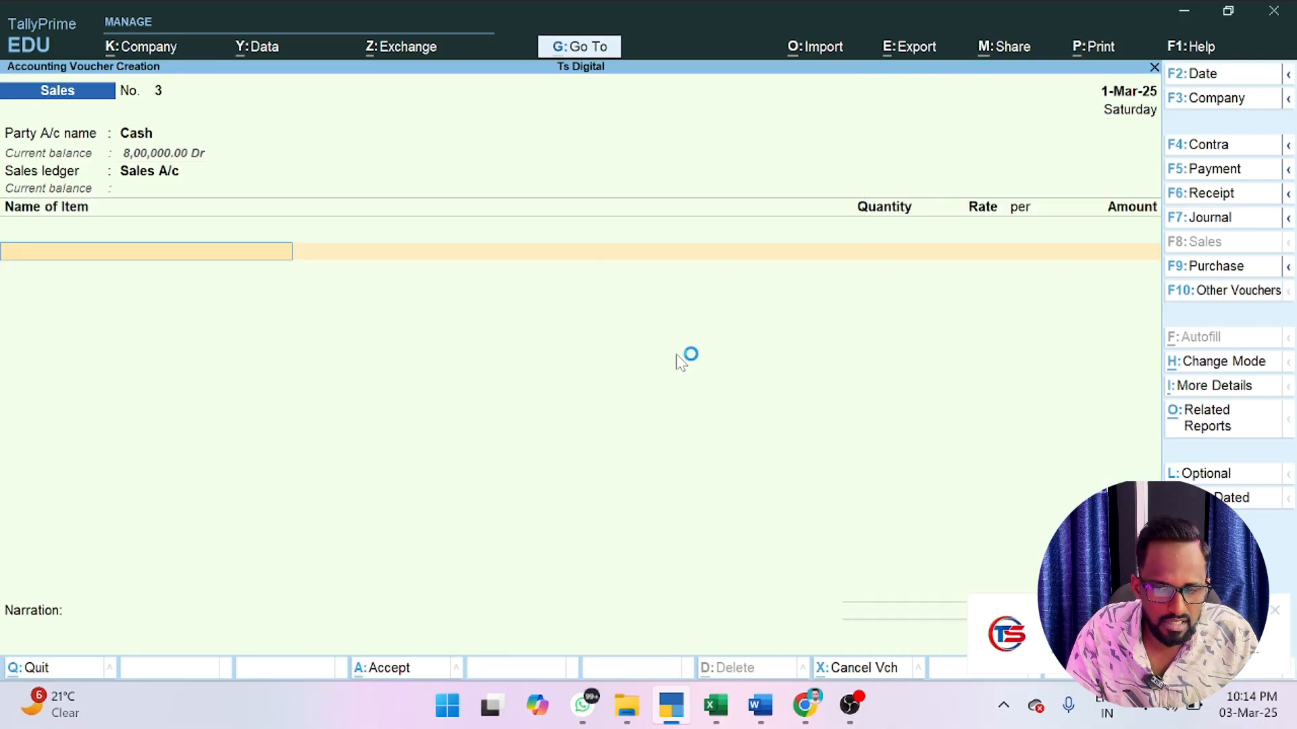
text(Lap)
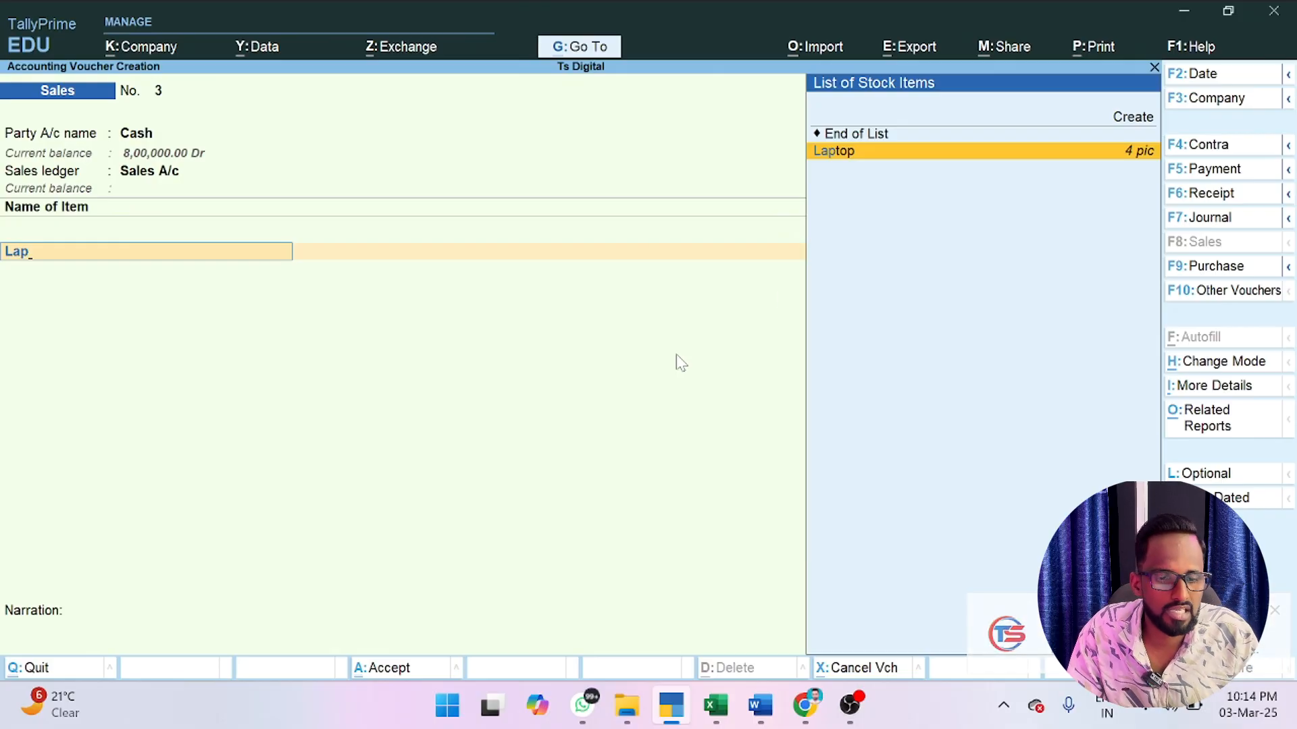
click(1121, 154)
text(2)
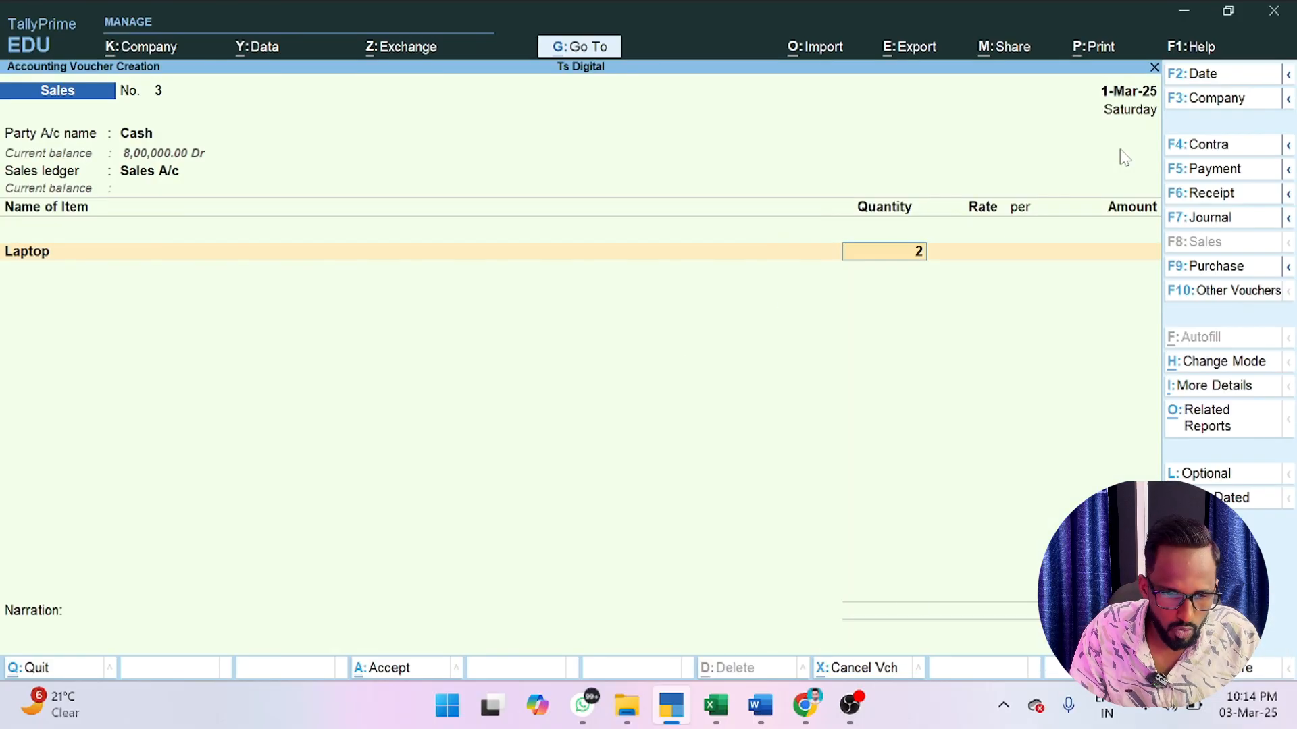
key(Return)
text(55,000)
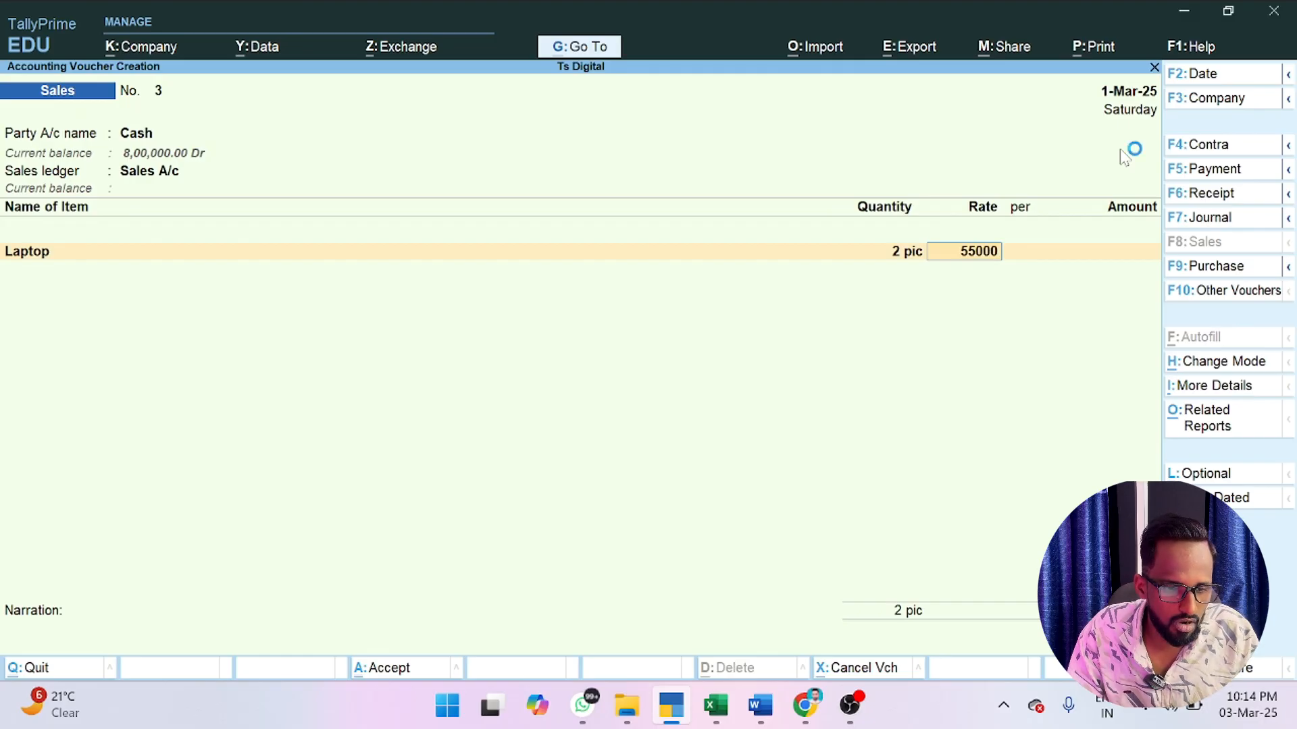
key(Return)
key(Return)
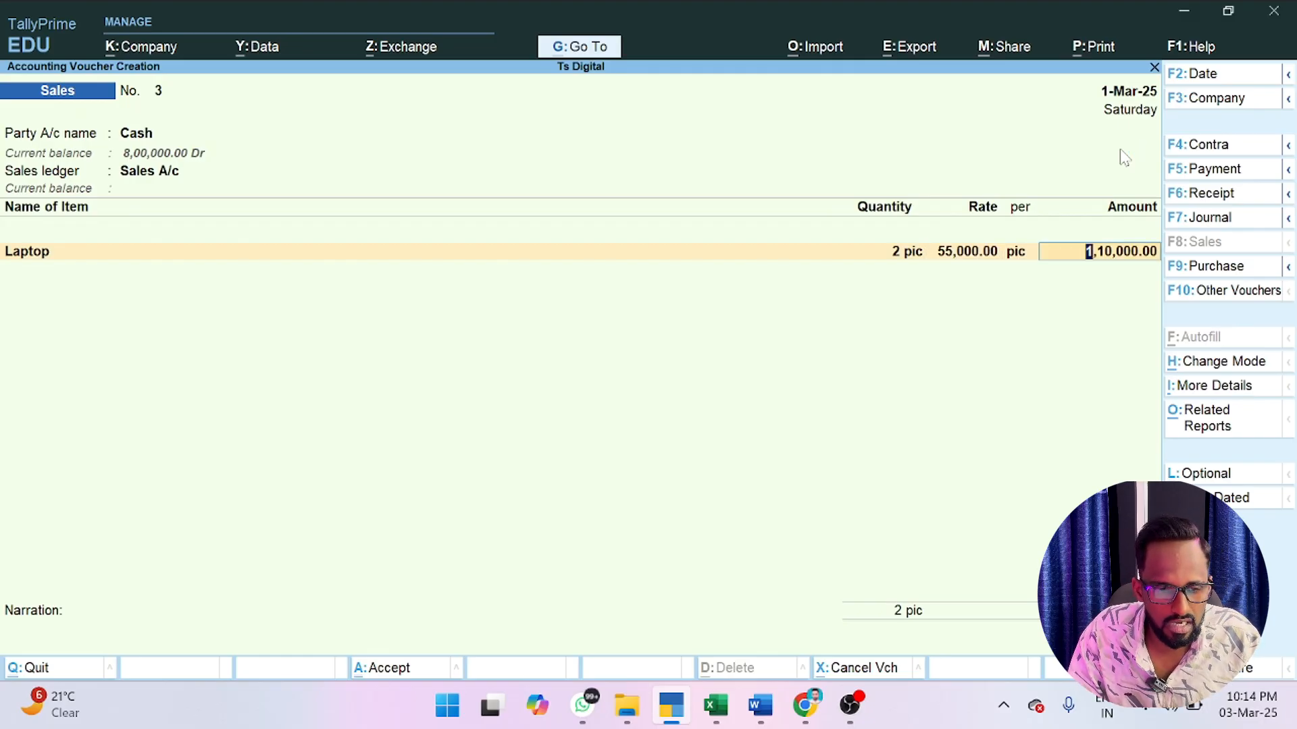
- Accept the laptop amount, end the item list, leave the narration blank and save the sales voucher
key(Return)
key(Return)
key(Return)
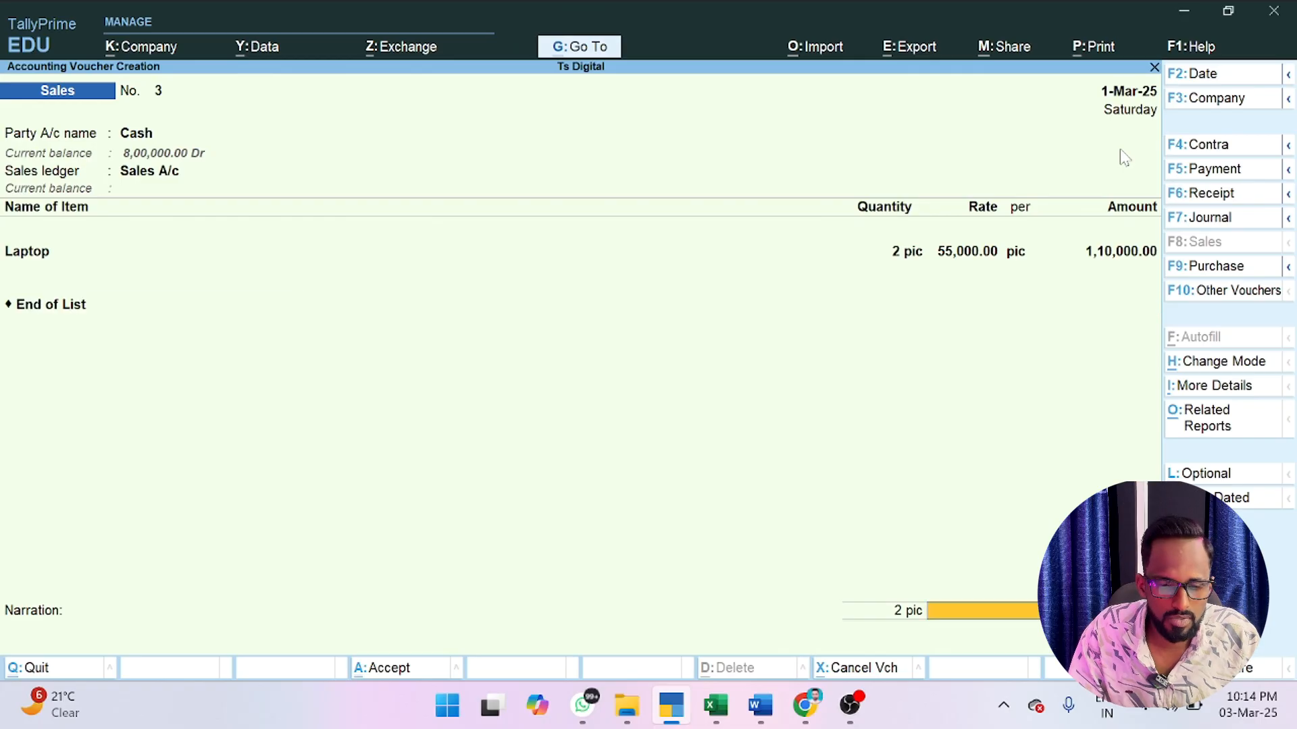
key(Return)
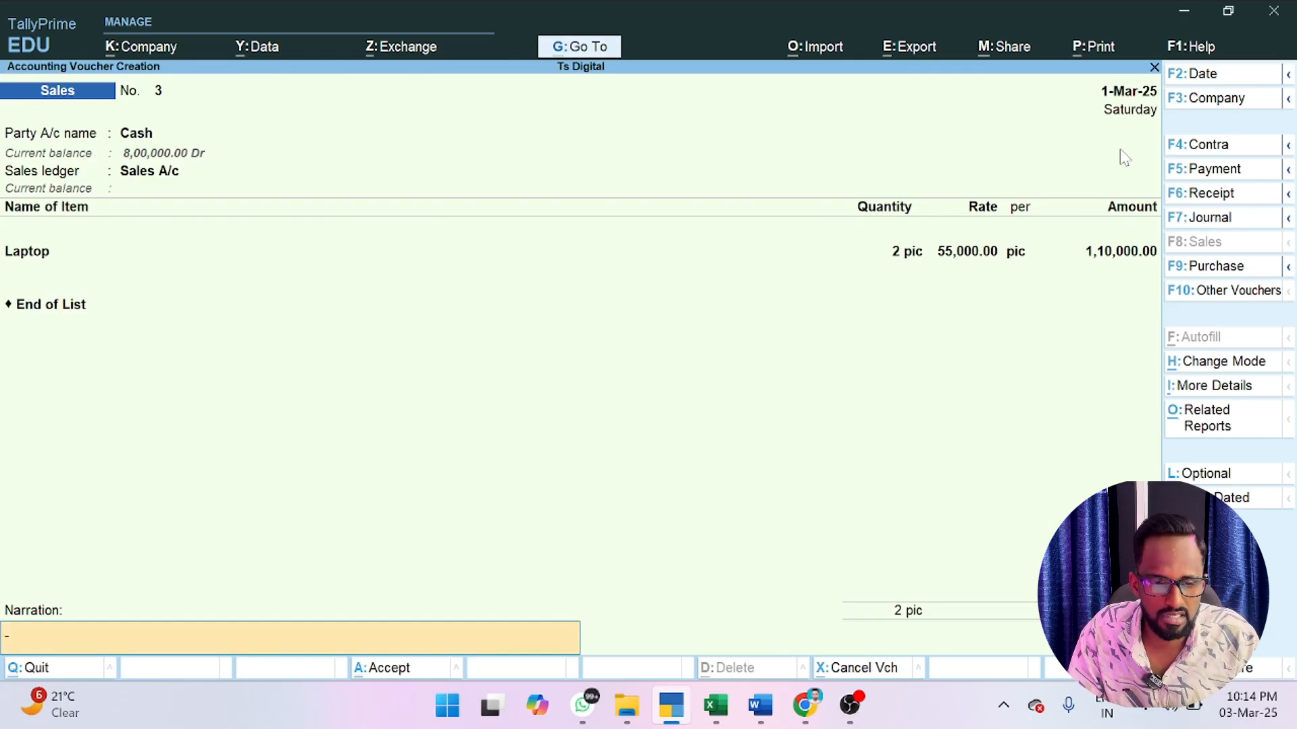
key(Return)
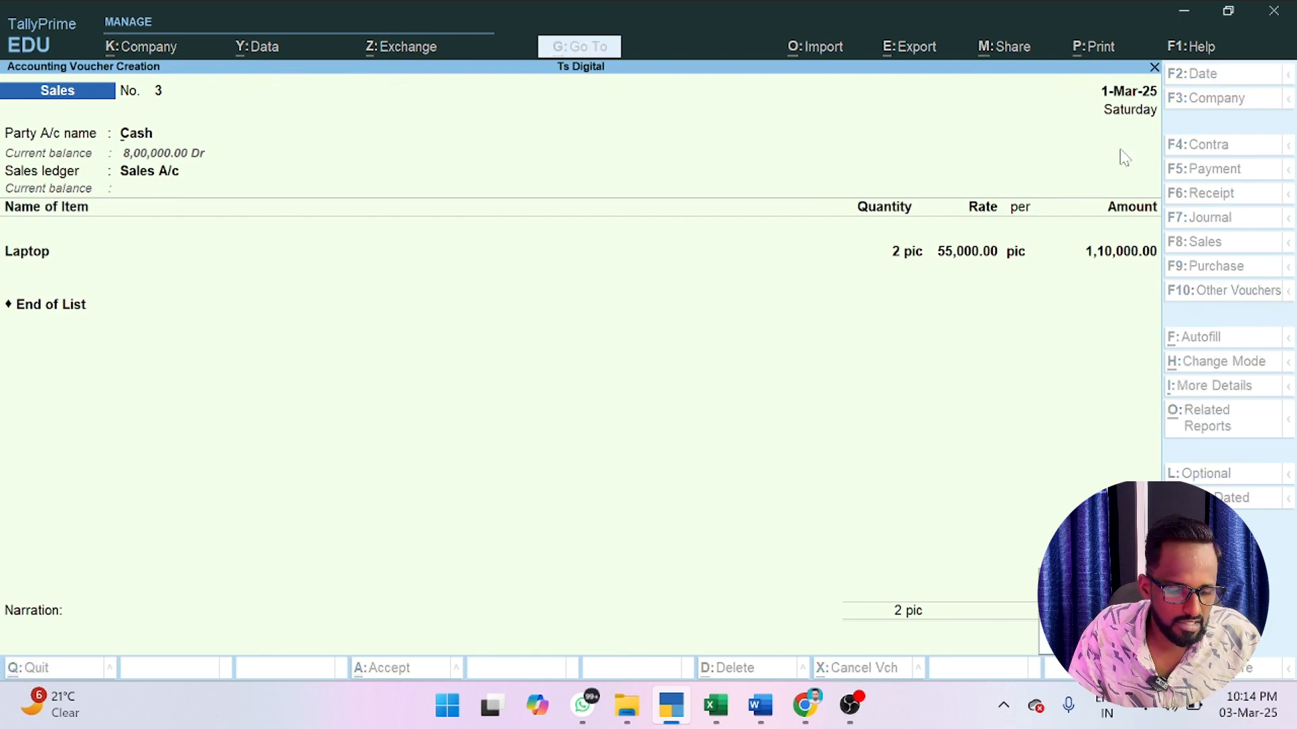
key(Return)
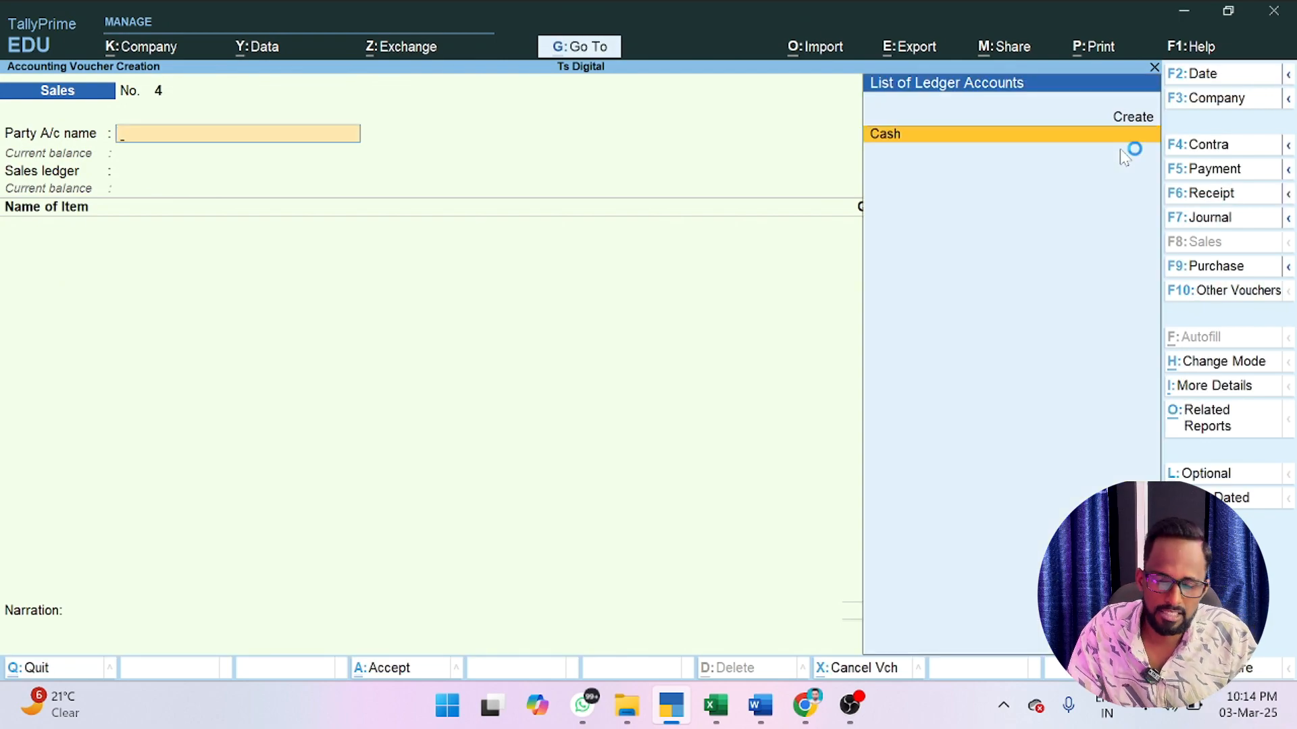
- Open the Profit & Loss A/c report again and examine the Sales Accounts, Closing Stock and profit figures
click(579, 47)
key(Down)
key(Down)
key(Down)
key(Down)
key(Down)
key(Down)
key(Return)
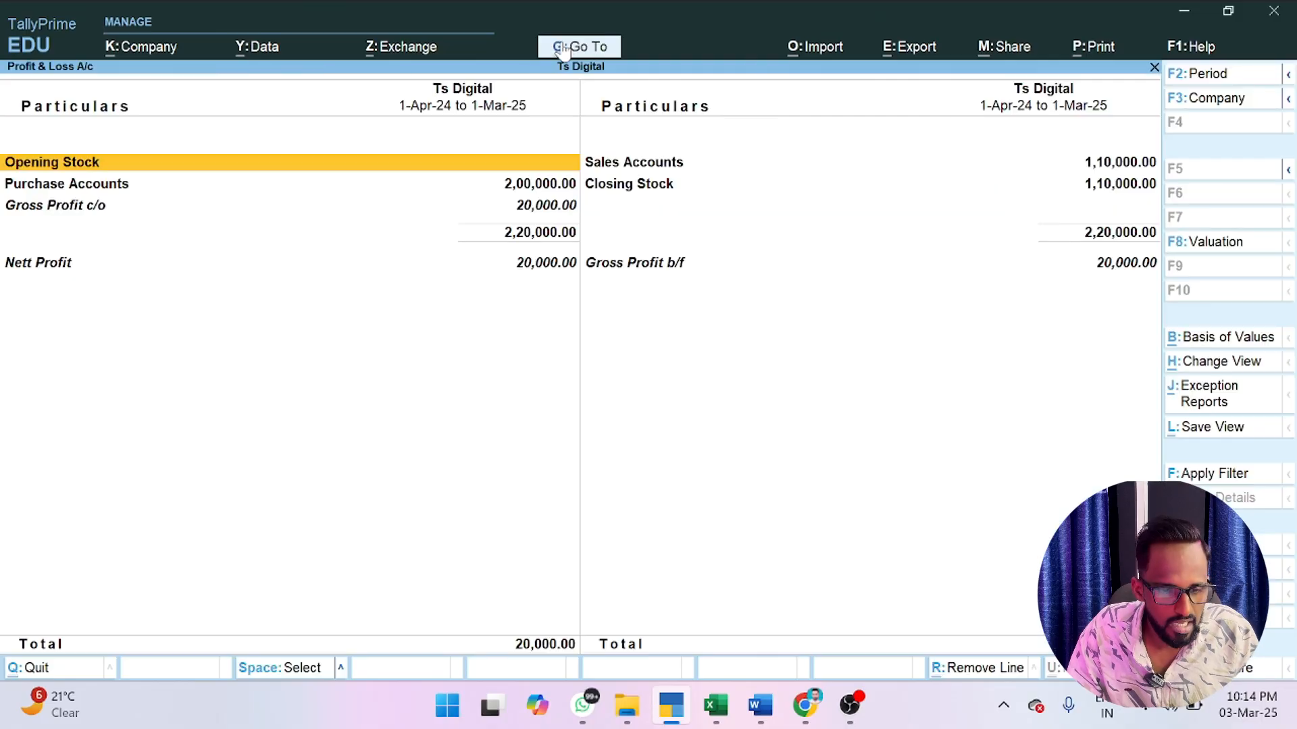
key(Right)
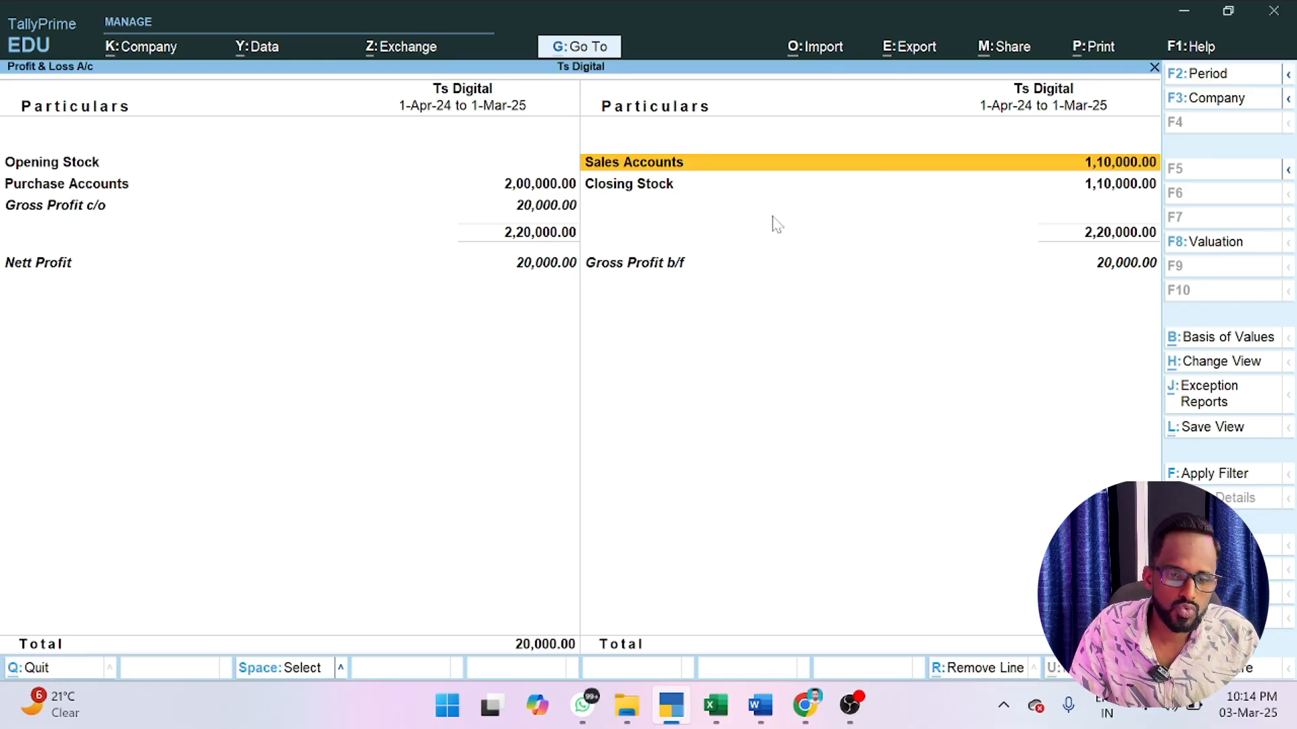
- Check the returned laptop's item, quantity and rate in the Credit Notes table in Excel, and return to TallyPrime
click(716, 705)
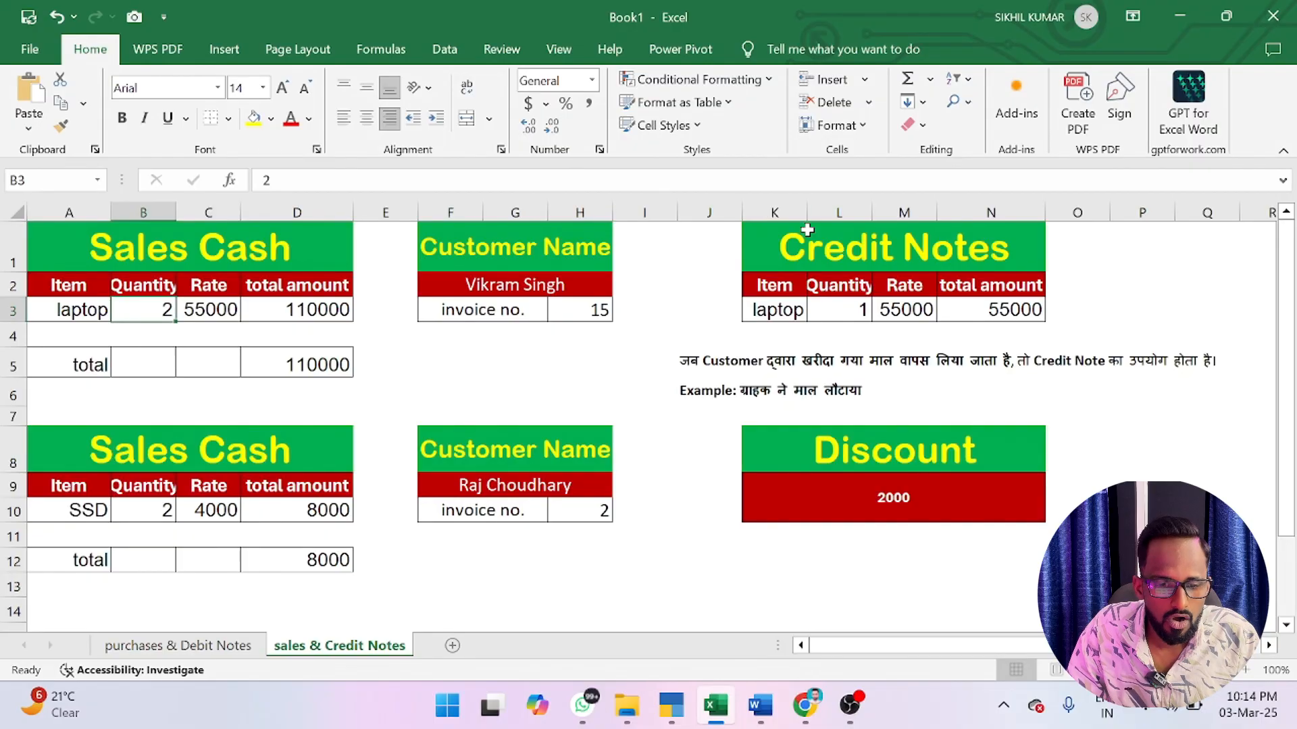
click(799, 305)
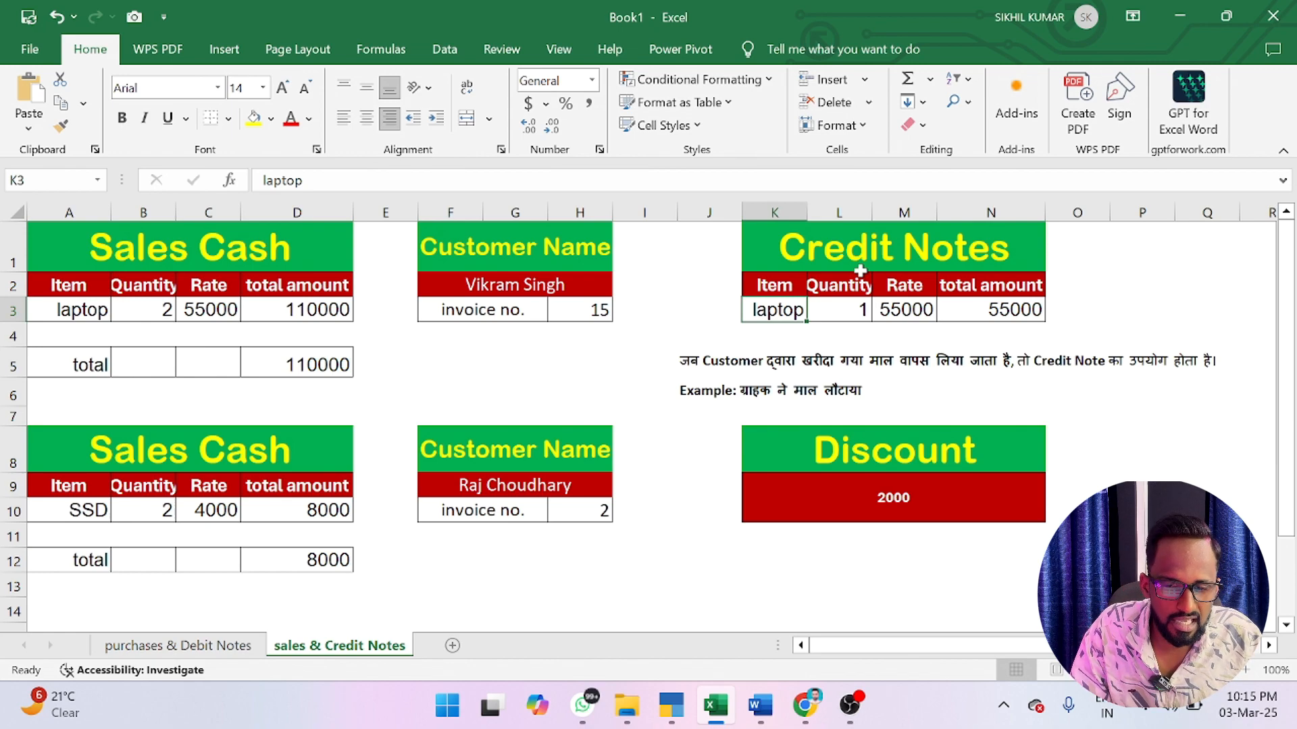
click(671, 706)
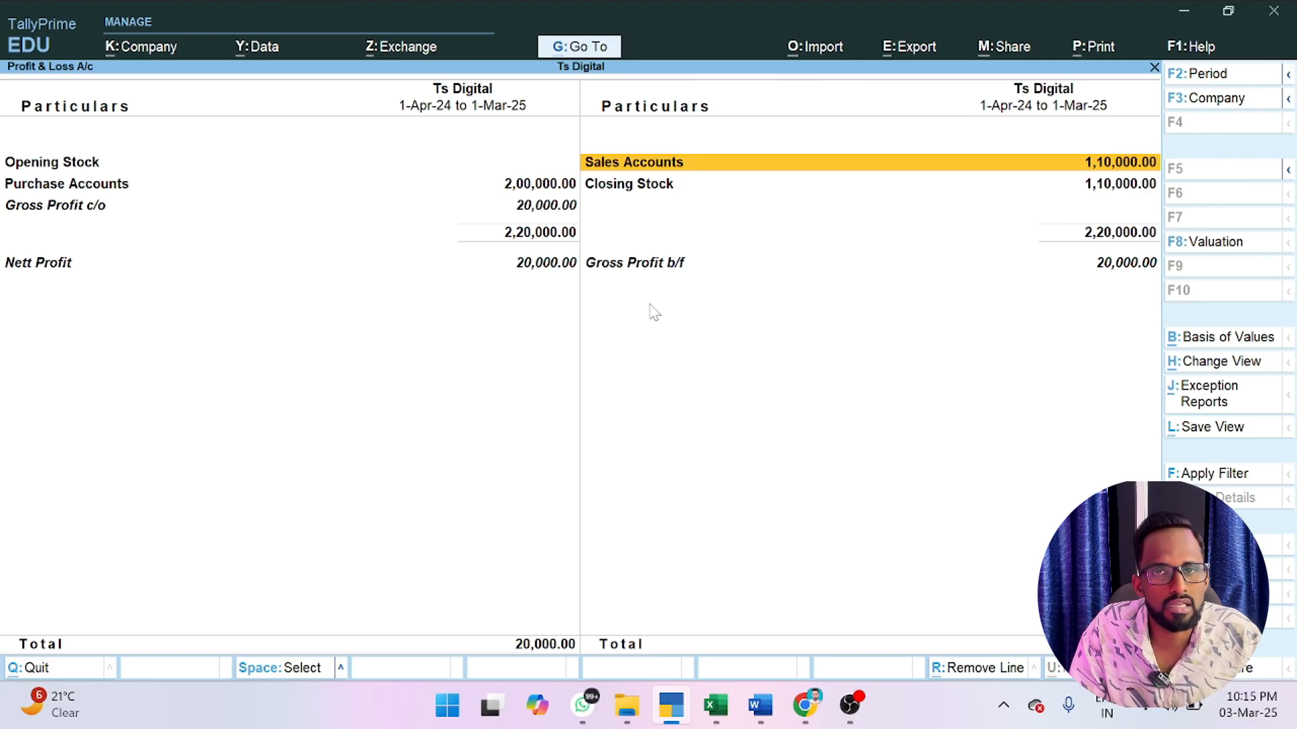
- Leave the Profit & Loss A/c report and start a Credit Note voucher with Cash as the party account
key(Escape)
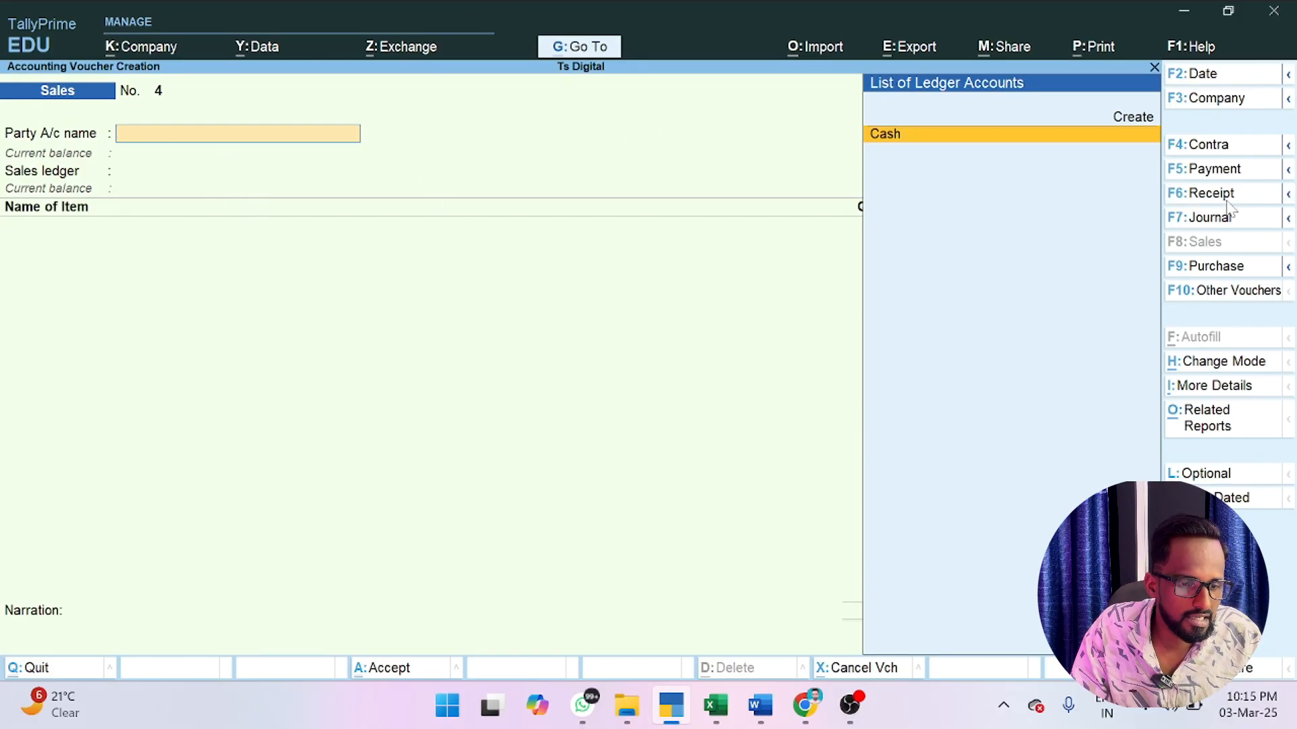
click(1211, 291)
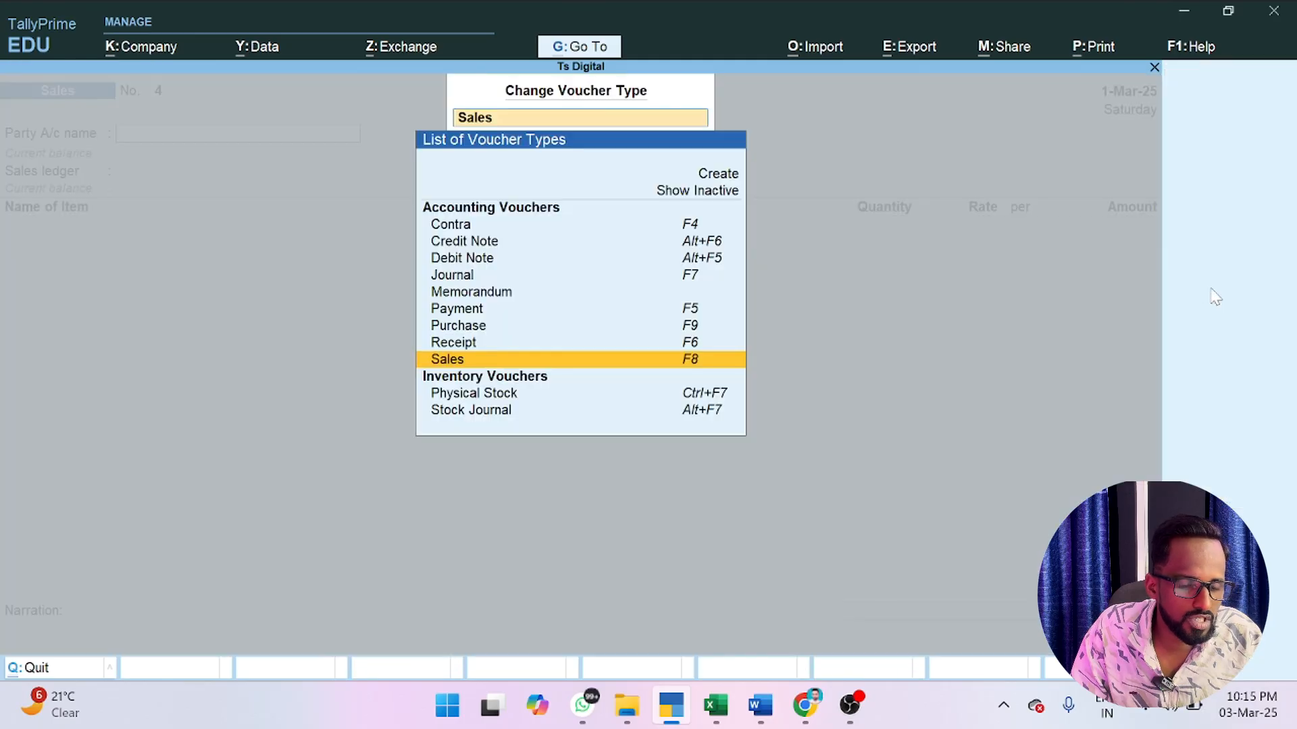
click(493, 242)
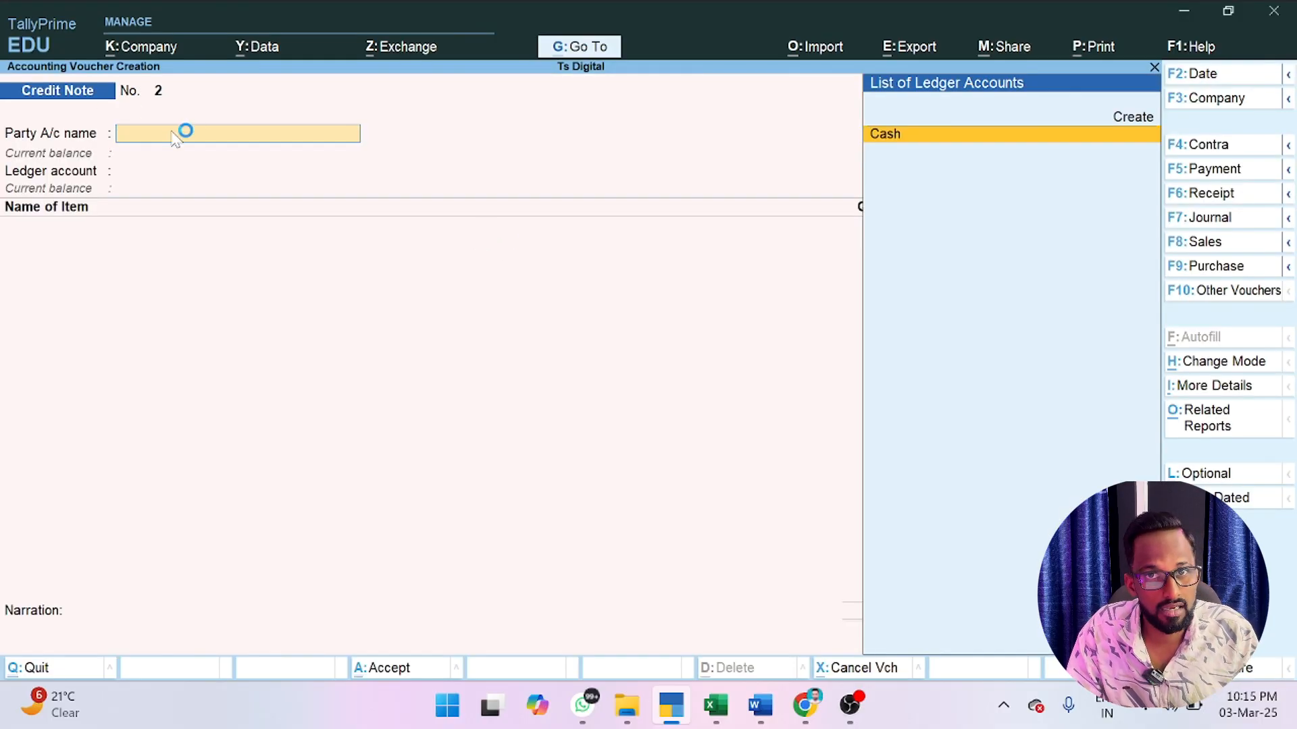
key(Return)
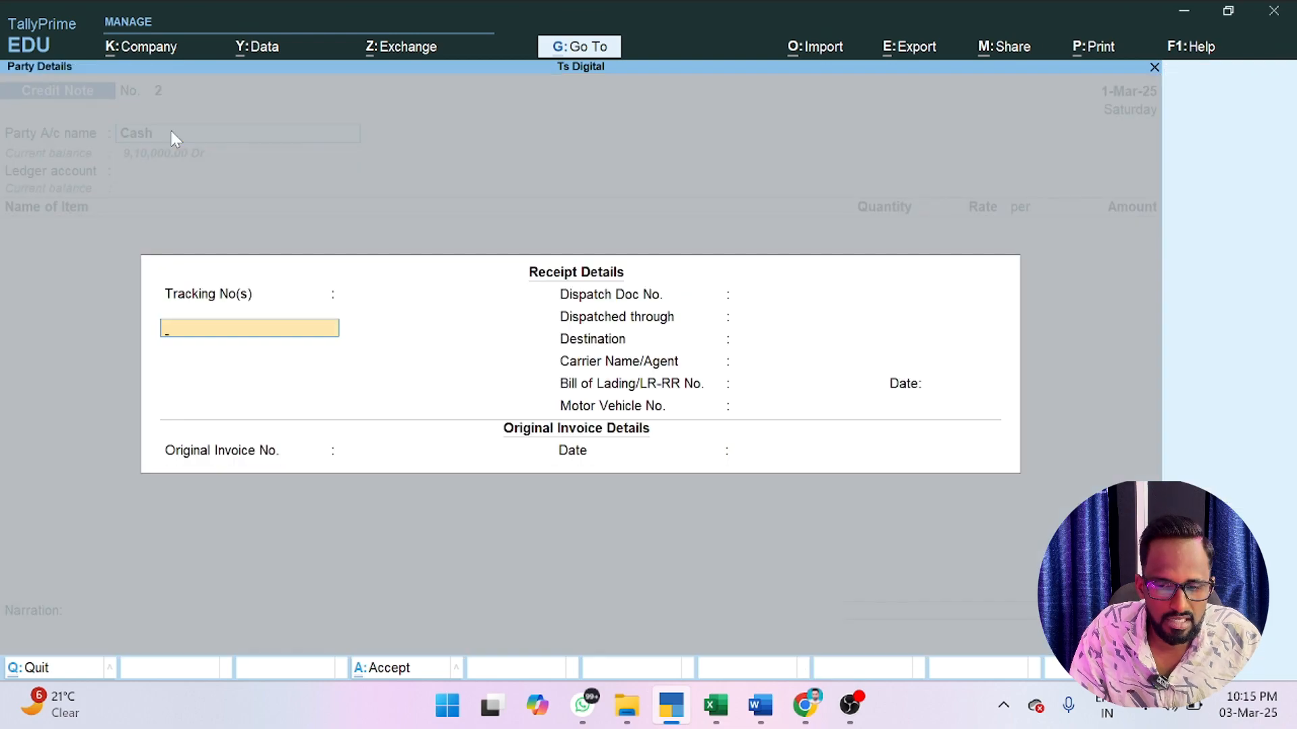
- Leave the receipt details blank and enter original invoice number 3 dated 1-Mar-25, keeping Cash as the buyer
key(Return)
key(Return)
key(Return)
key(Return)
key(Return)
key(Return)
key(Return)
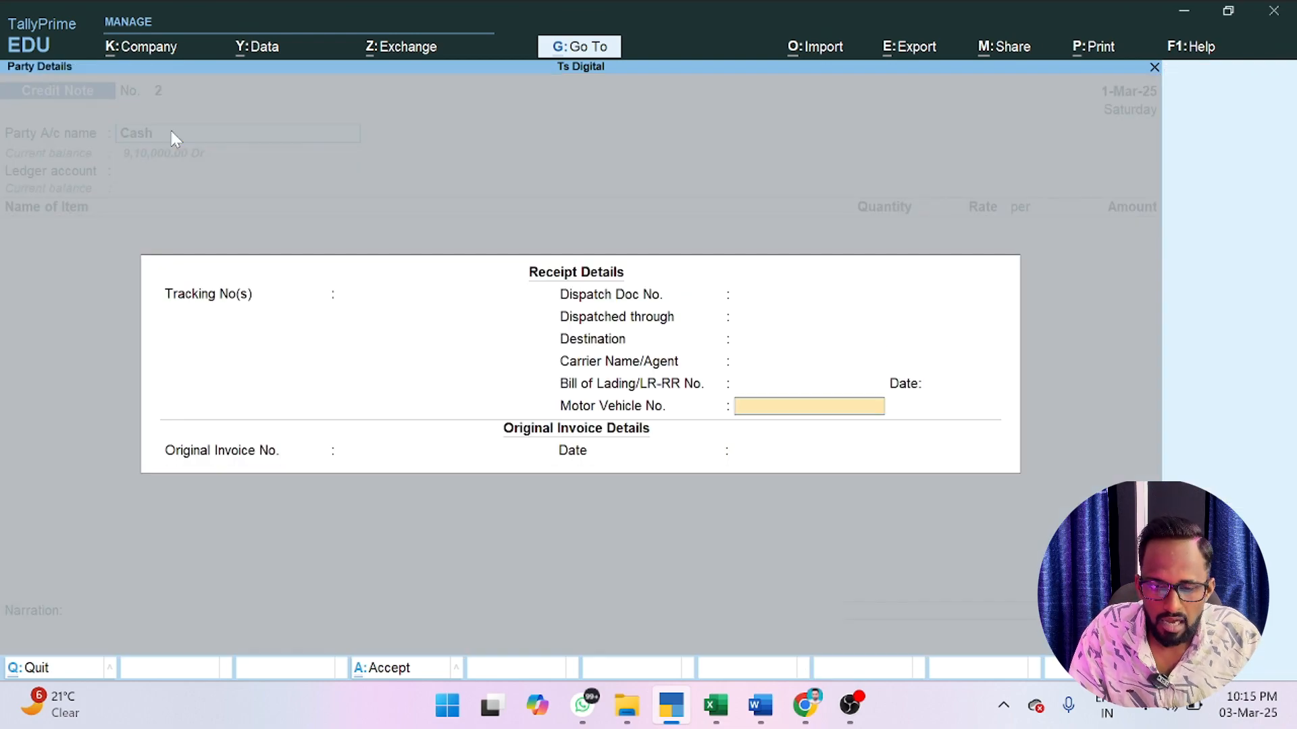
key(Return)
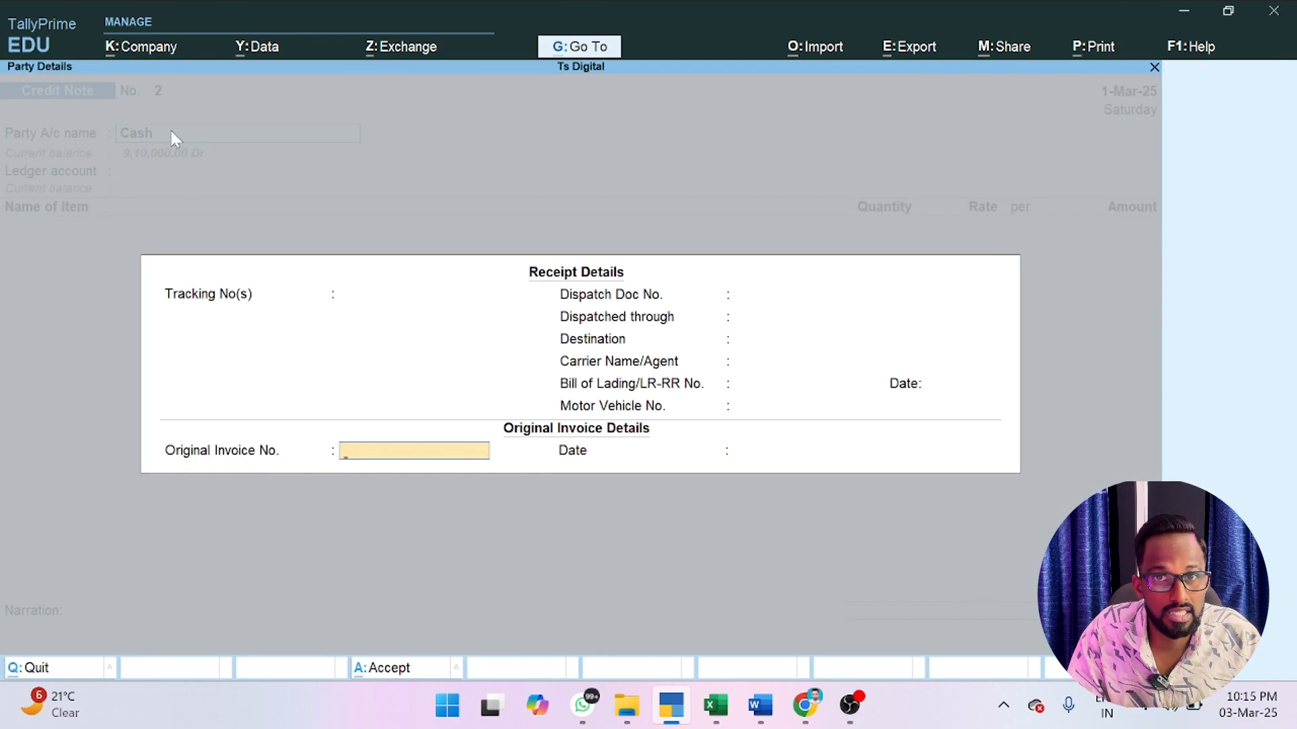
text(3)
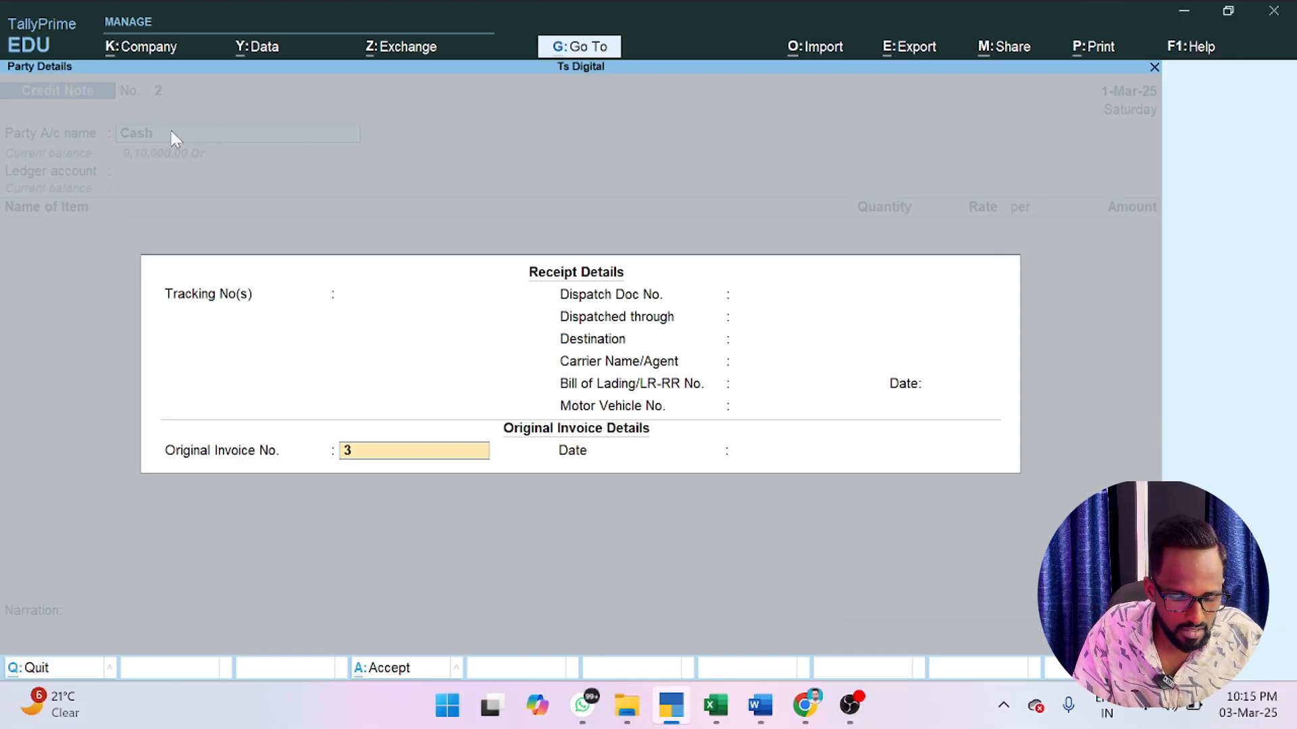
key(Return)
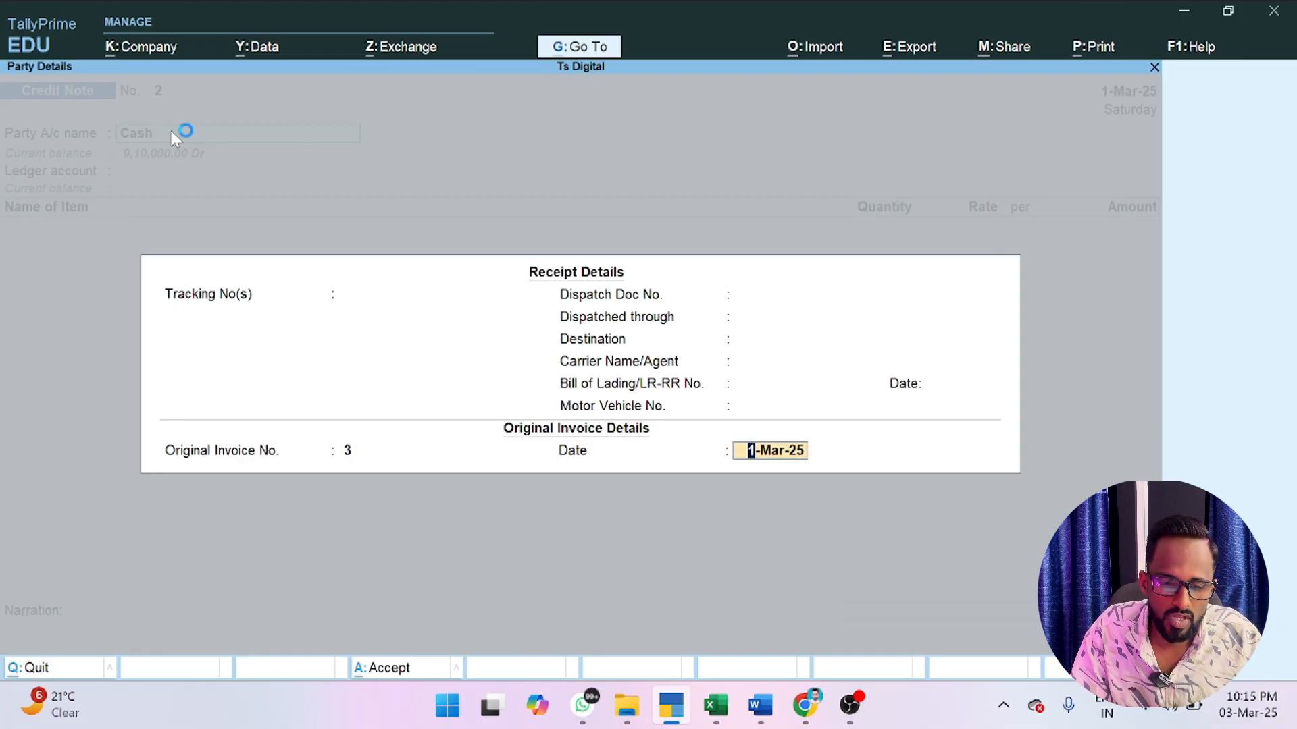
key(Return)
key(Return)
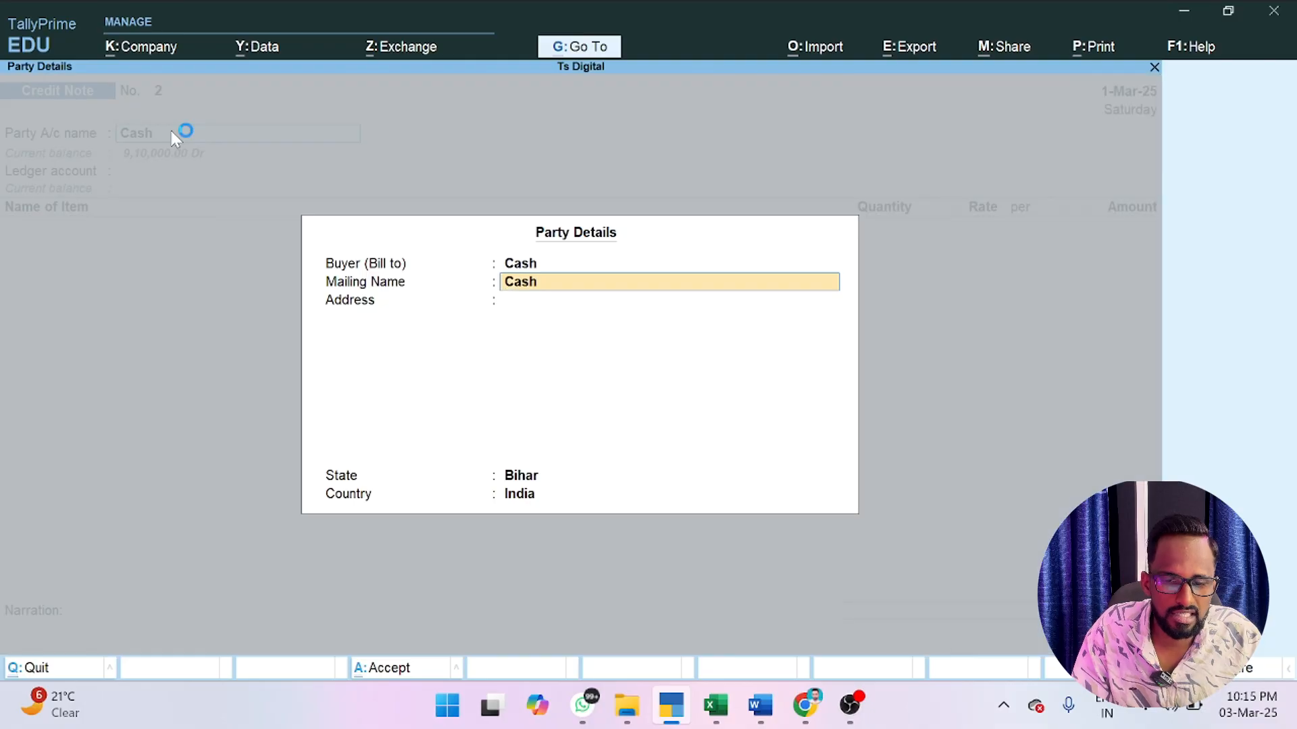
- Enter the customer's full name as the mailing name, leave the address blank, and accept Bihar and India
text(Vir)
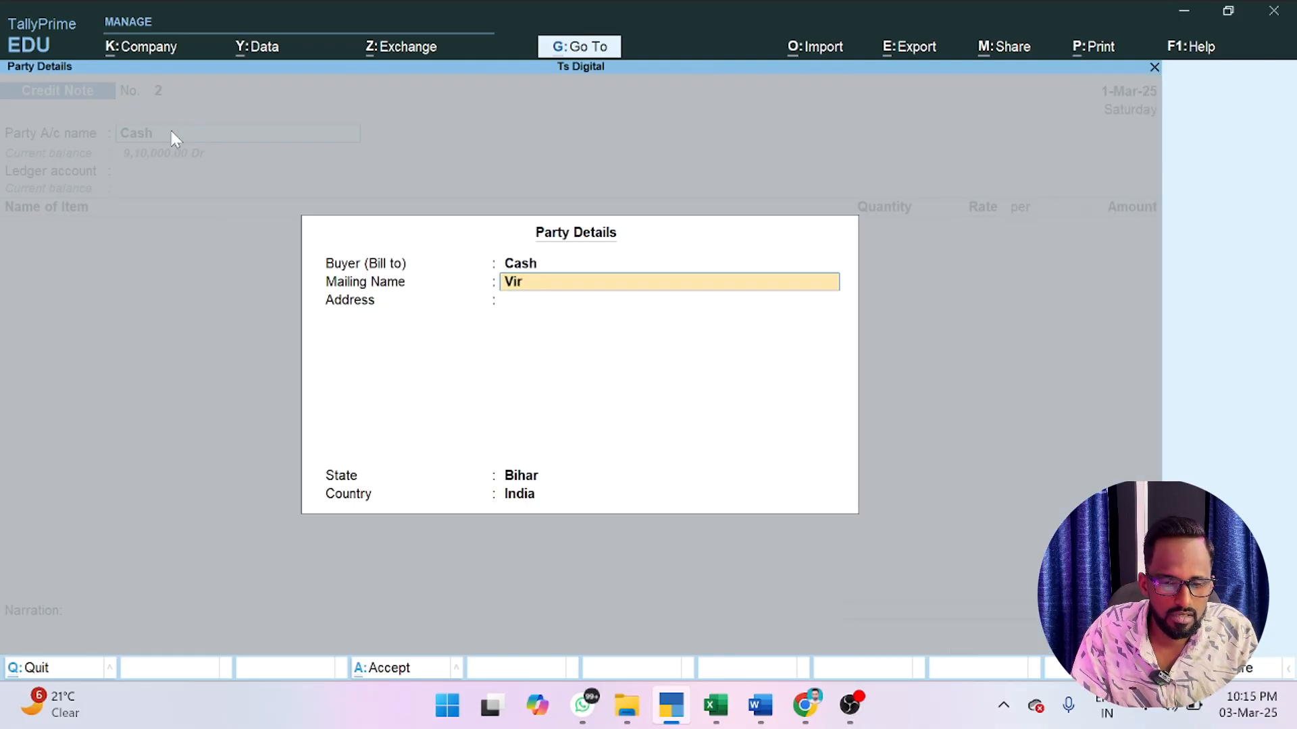
text(ikr)
key(BackSpace)
text(kram Singh)
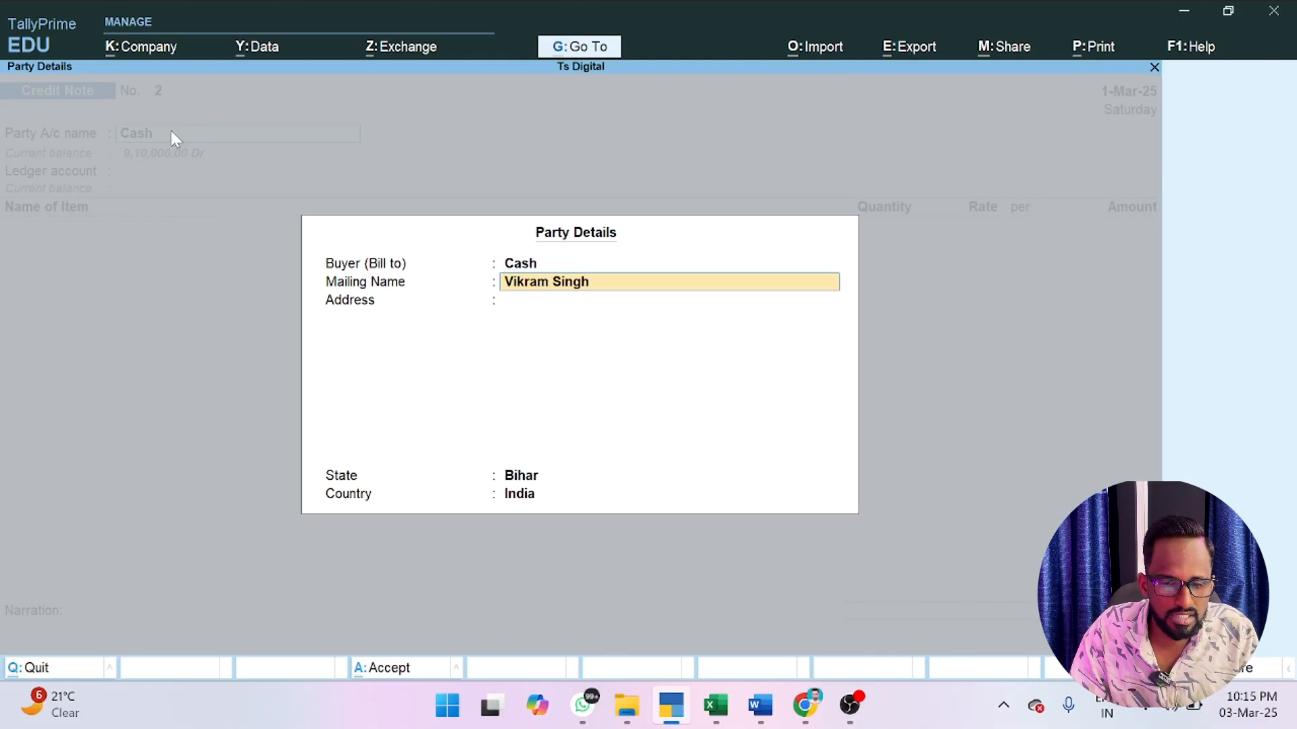
key(Return)
key(Return)
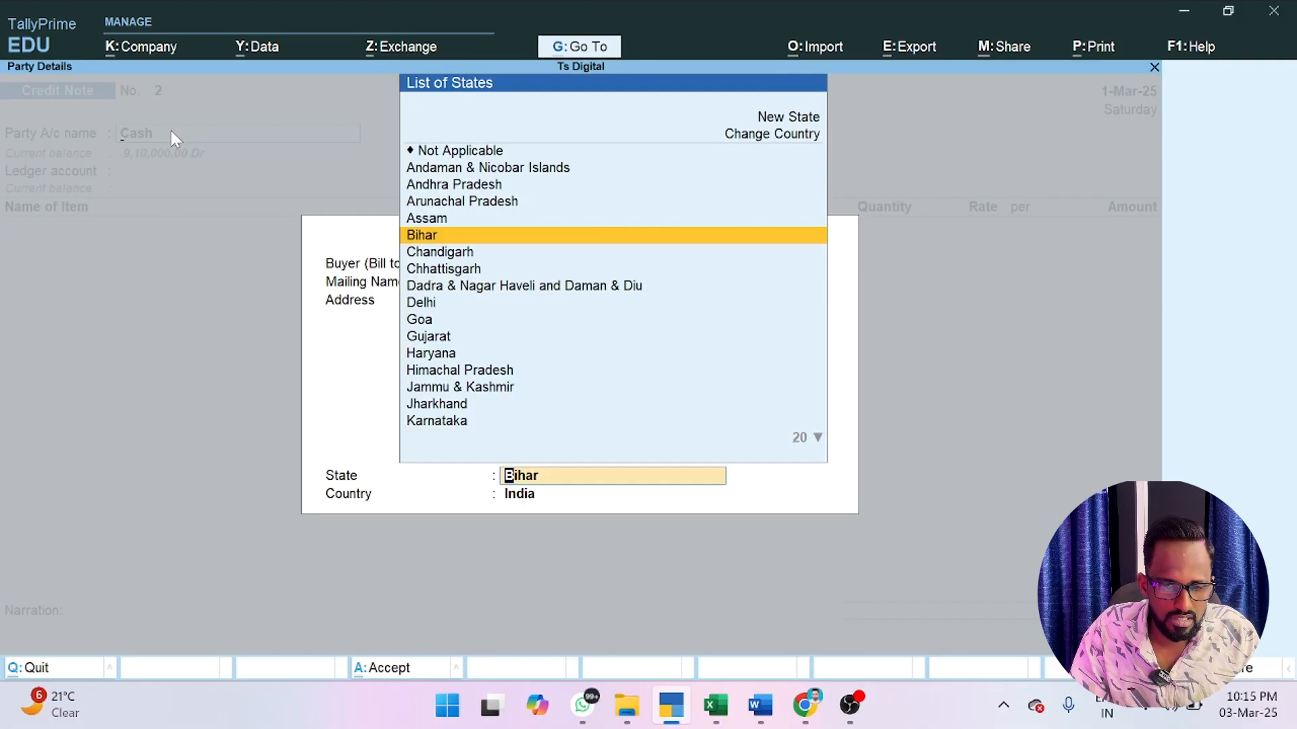
key(Return)
key(Return)
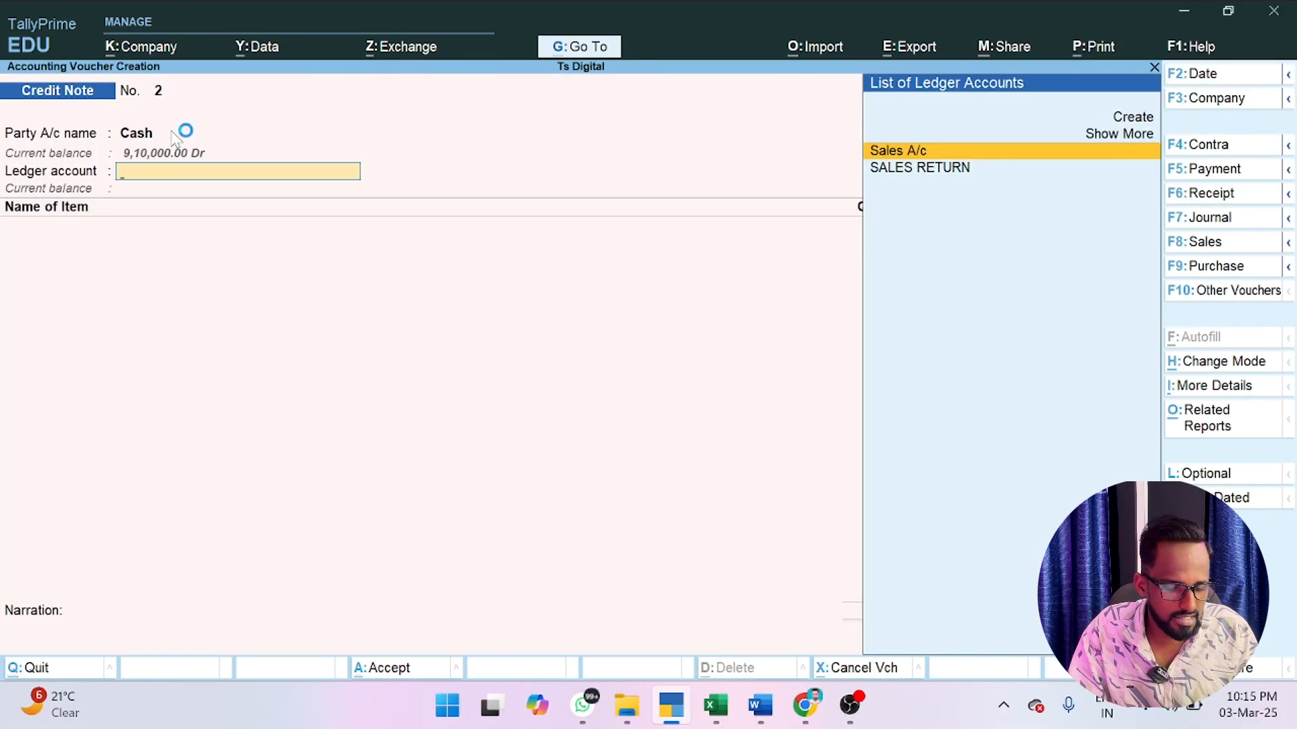
- Choose the SALES RETURN ledger and add the Laptop item with quantity 1 to the credit note
key(Down)
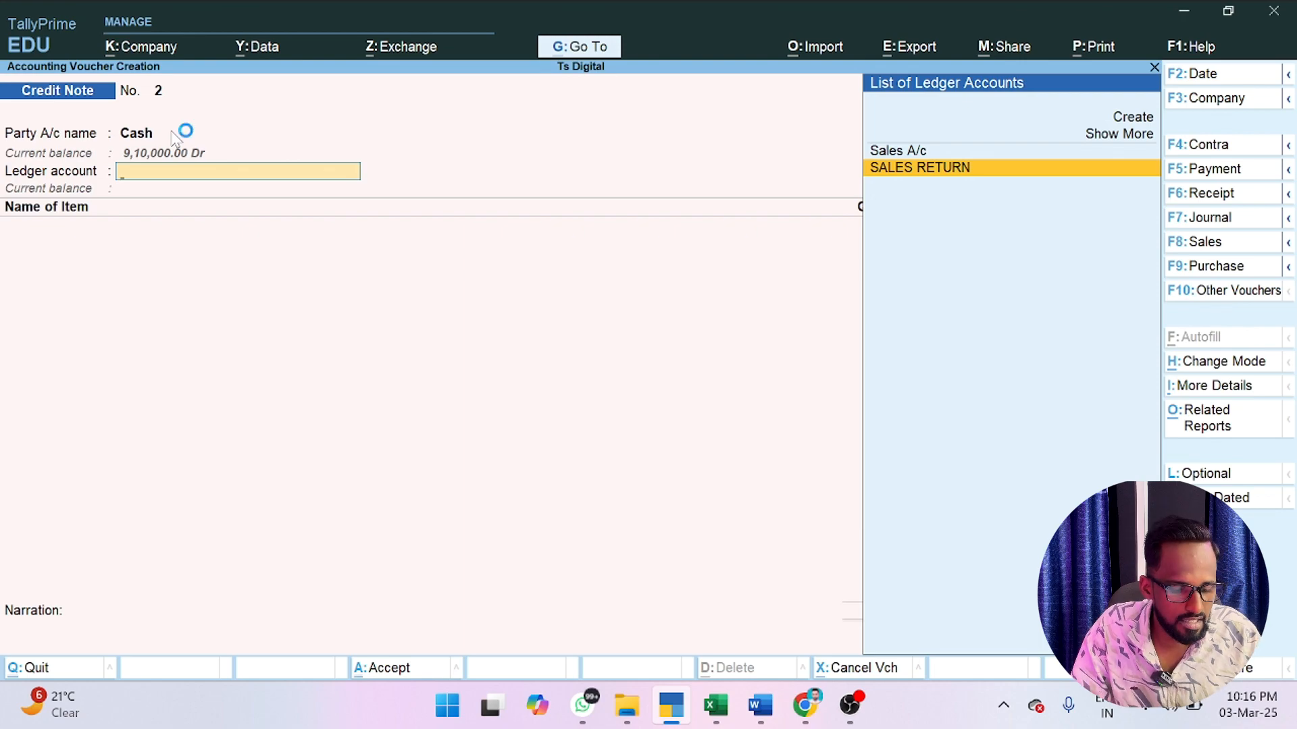
key(Return)
text(Lap)
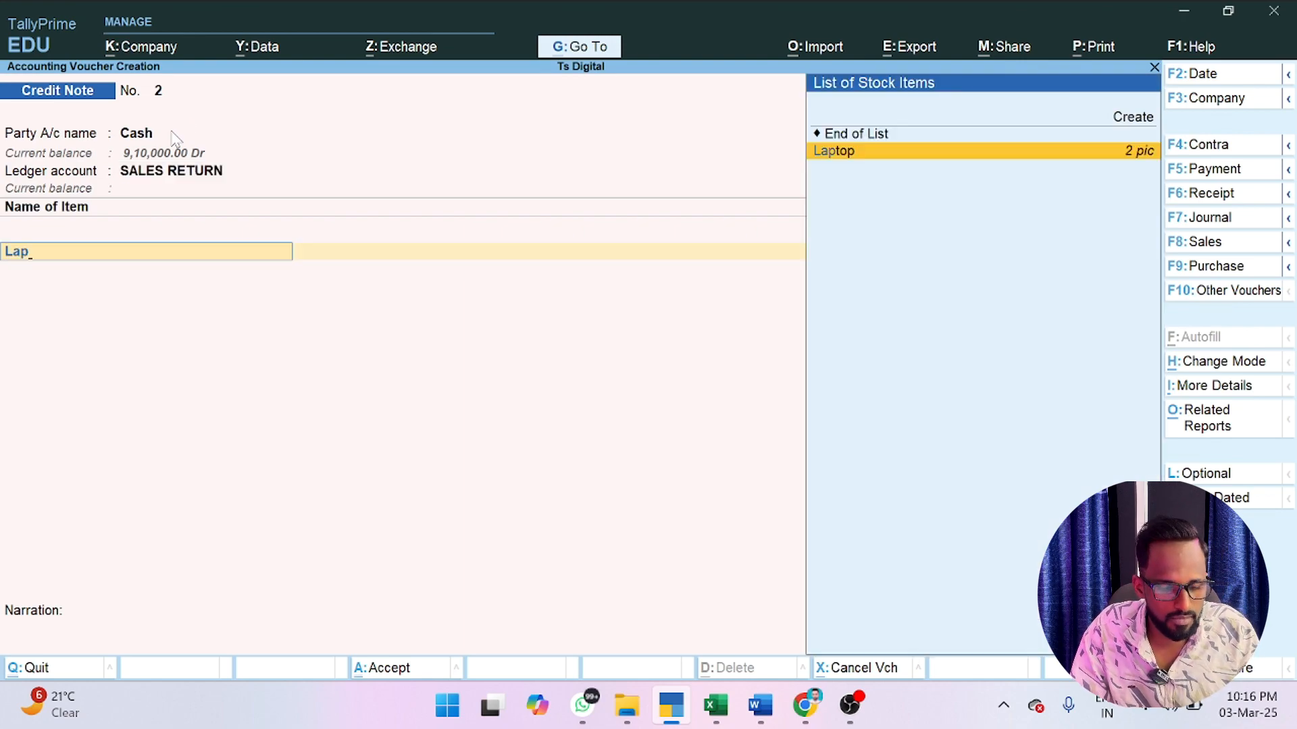
key(Return)
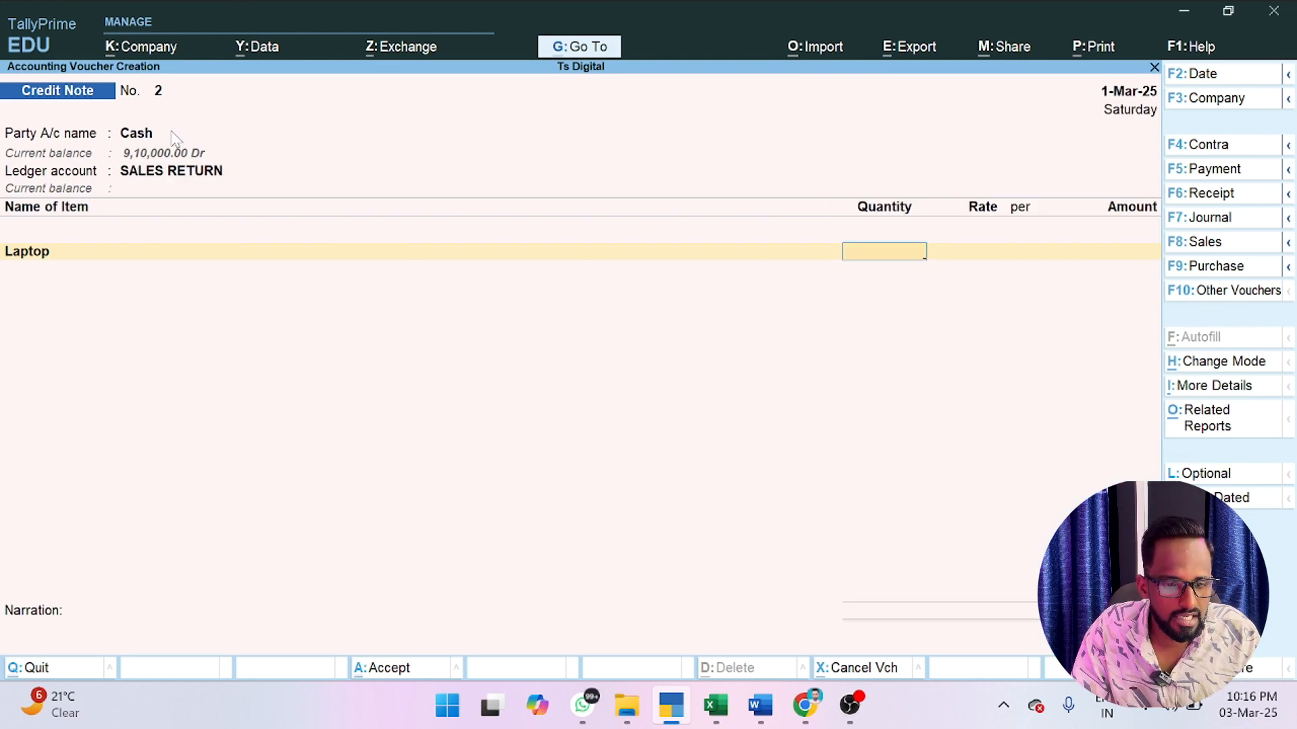
text(1)
key(Return)
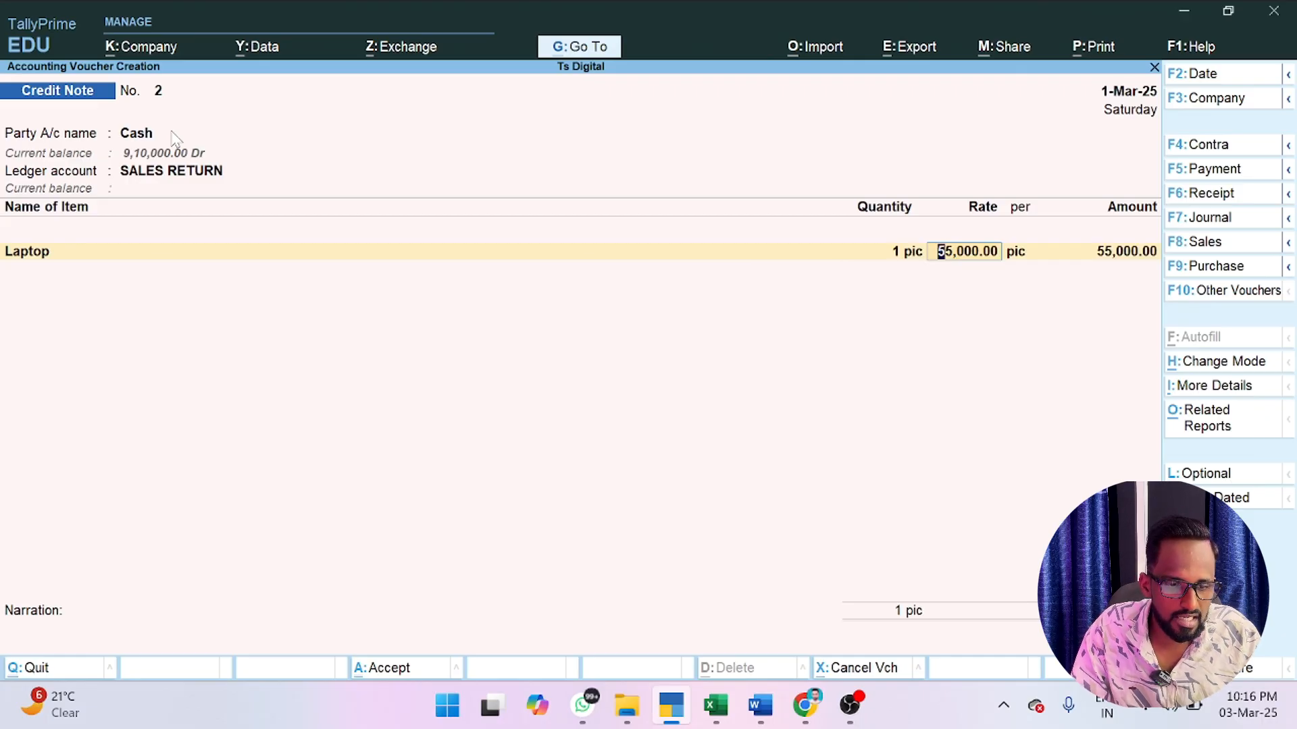
- Accept the laptop rate of 55,000 per pic, end the item list, leave the narration blank and save the credit note
key(Return)
key(Return)
key(Return)
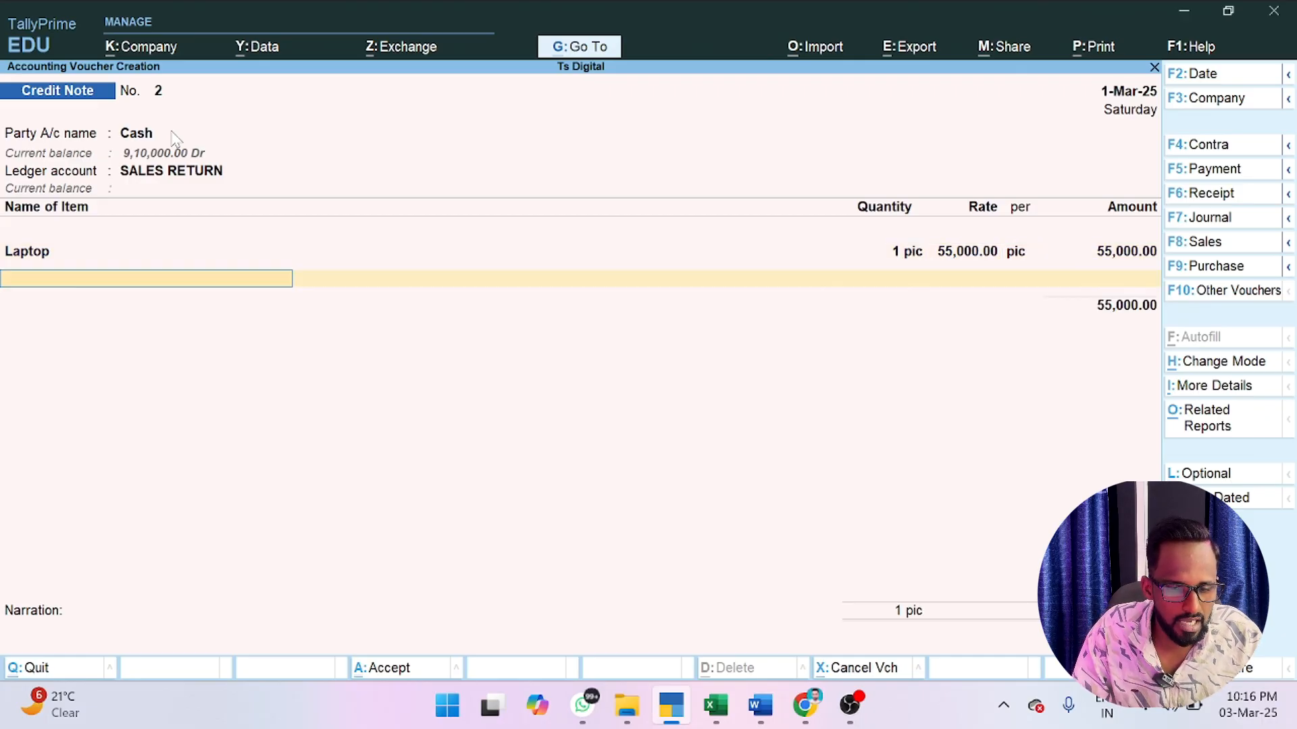
key(Return)
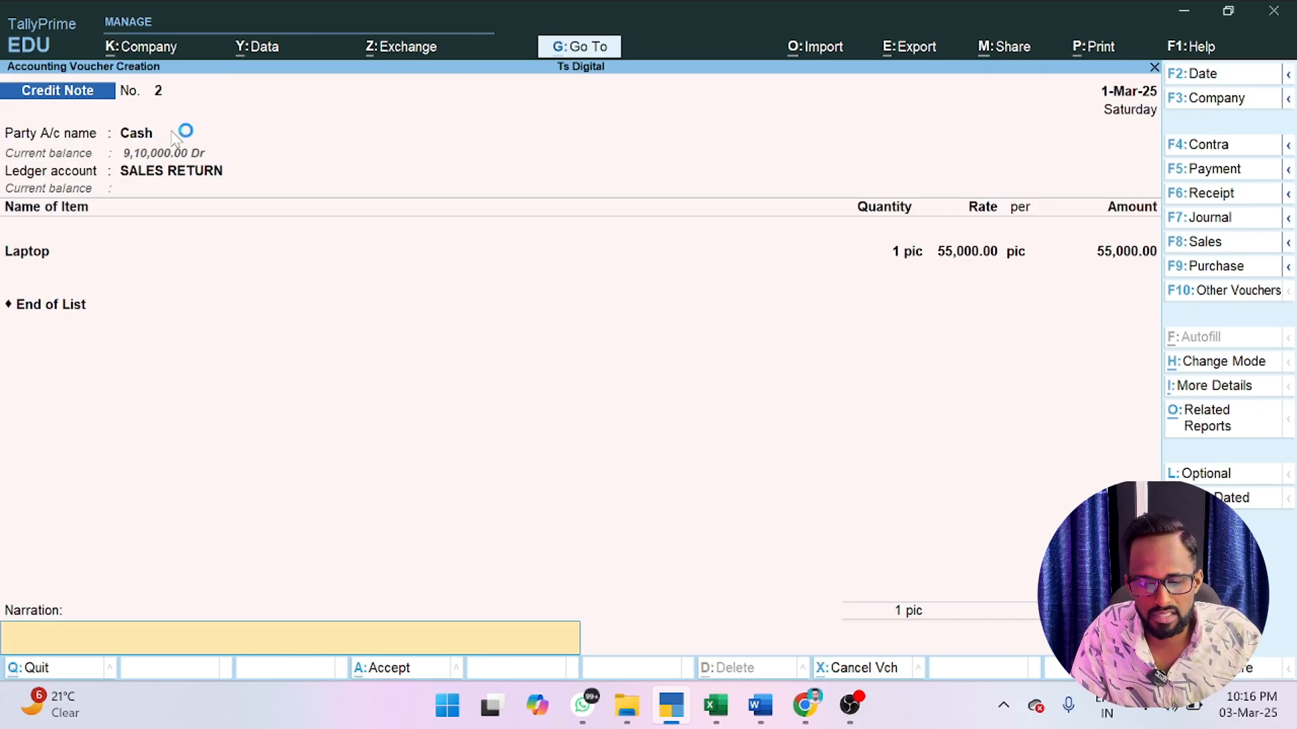
key(Return)
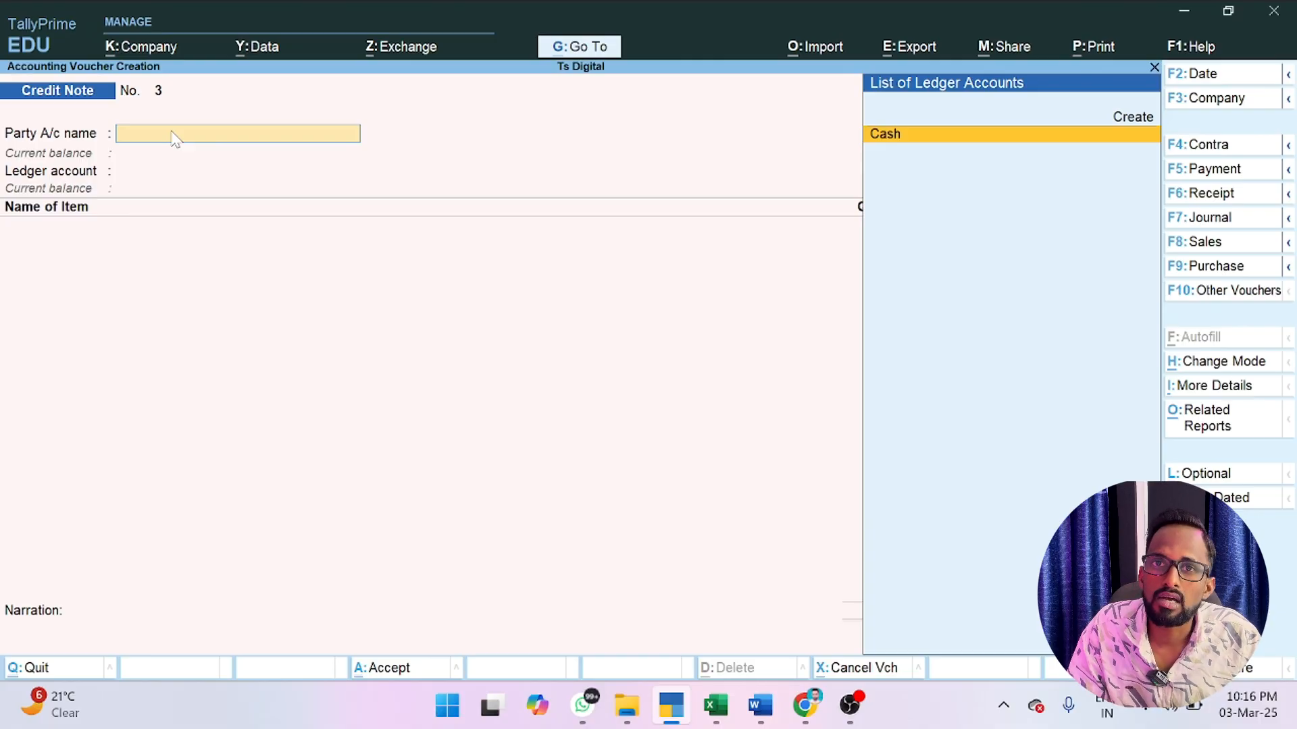
- Open the Profit & Loss A/c report to examine the sales, closing stock and profit figures after the return
click(579, 47)
key(Down)
key(Down)
key(Down)
key(Down)
key(Down)
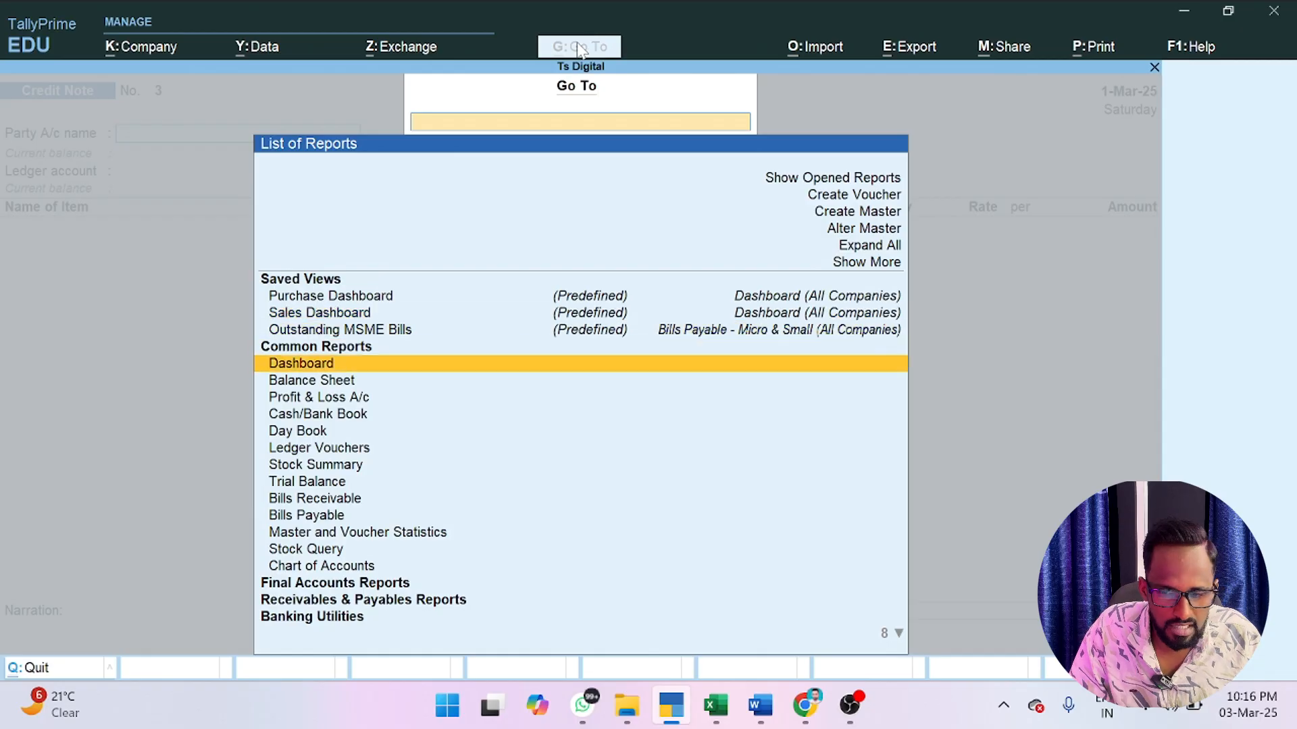
key(Return)
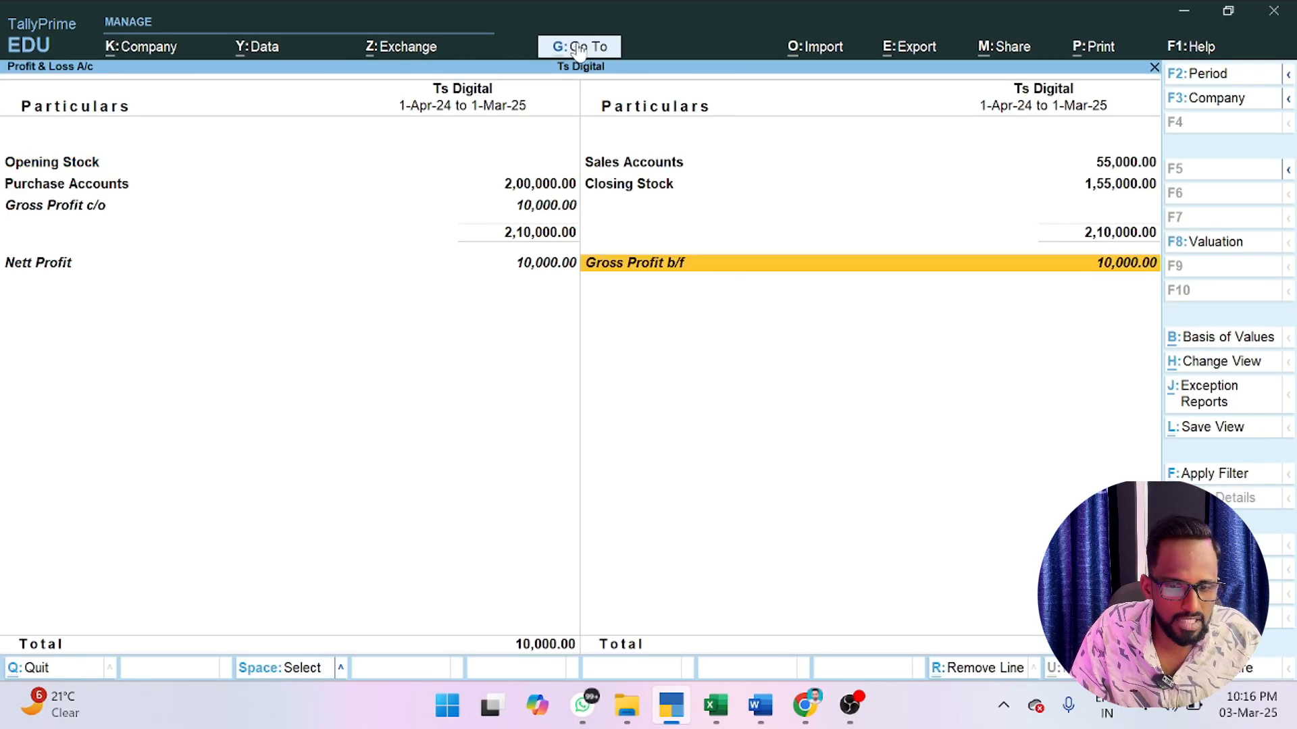
- Drill into Sales Accounts to compare the Sales A/c and SALES RETURN balances
key(Up)
key(Up)
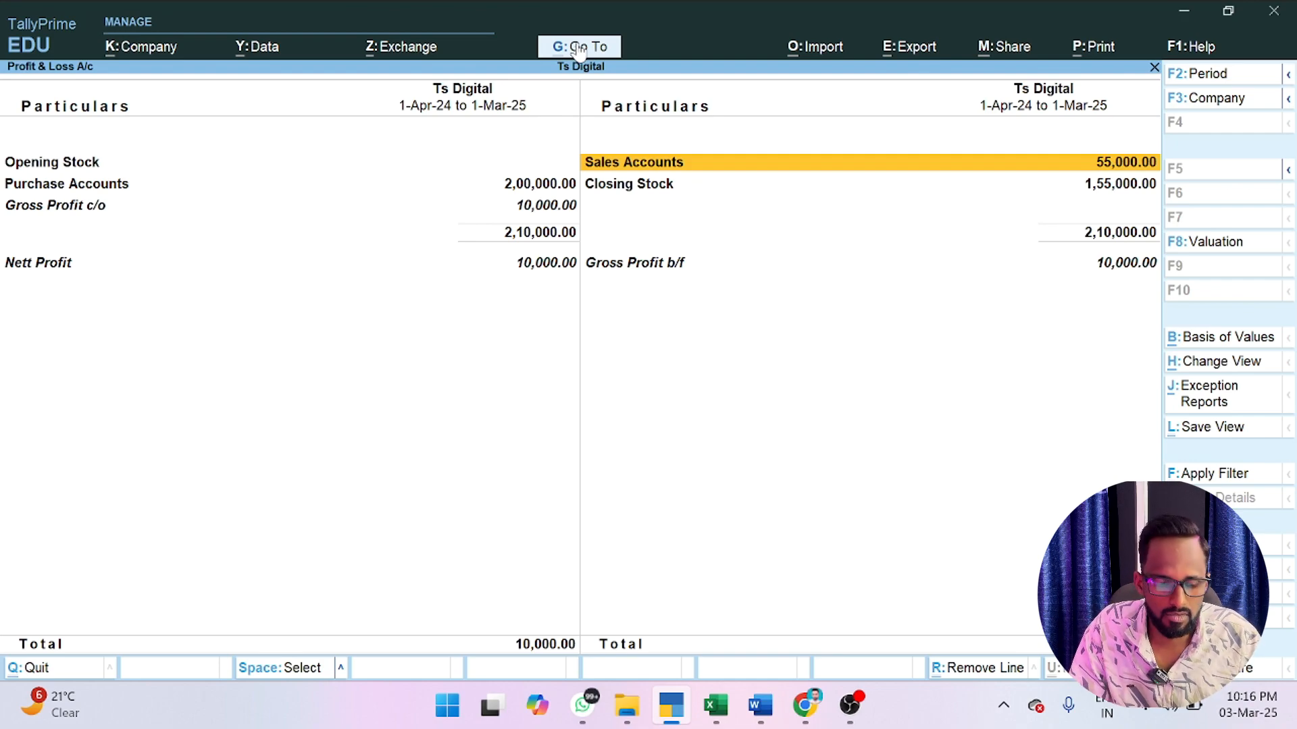
key(Return)
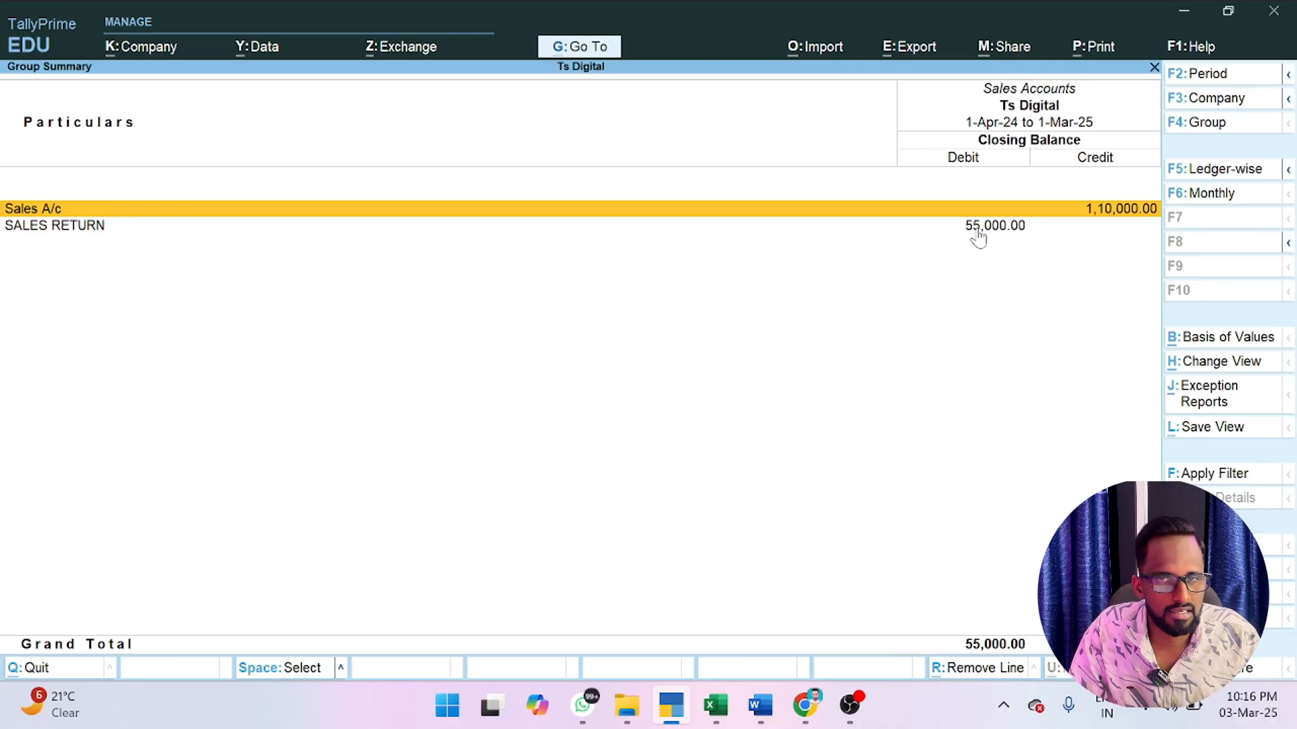
- Check the second cash sale and its discount of 2000 on the Excel sheet, and return to TallyPrime
click(715, 705)
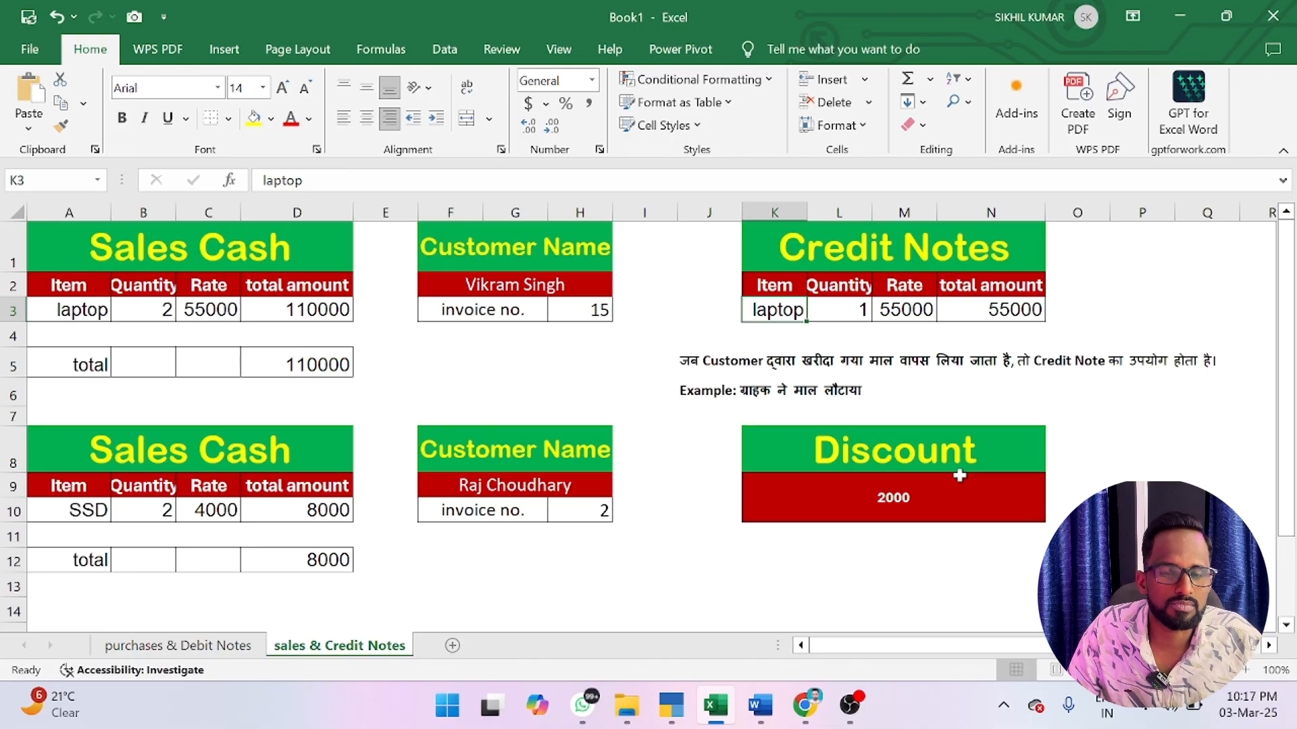
click(911, 498)
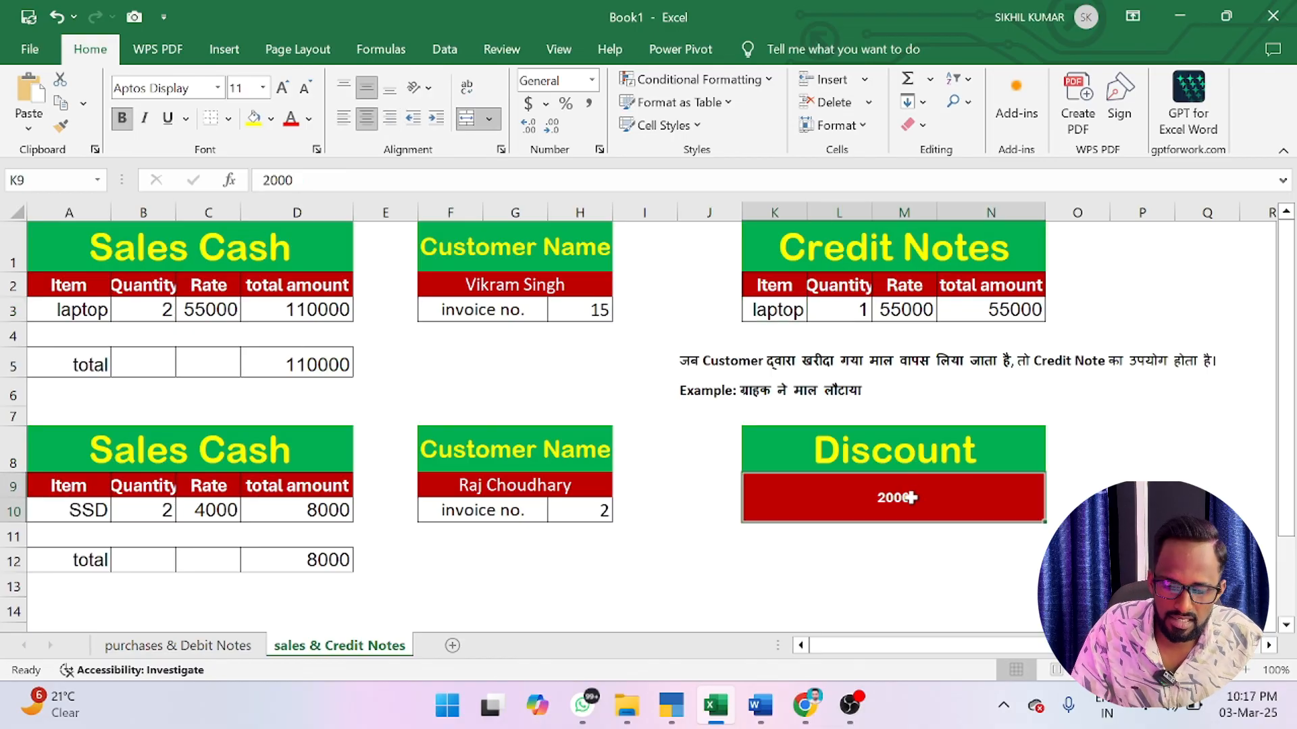
click(671, 705)
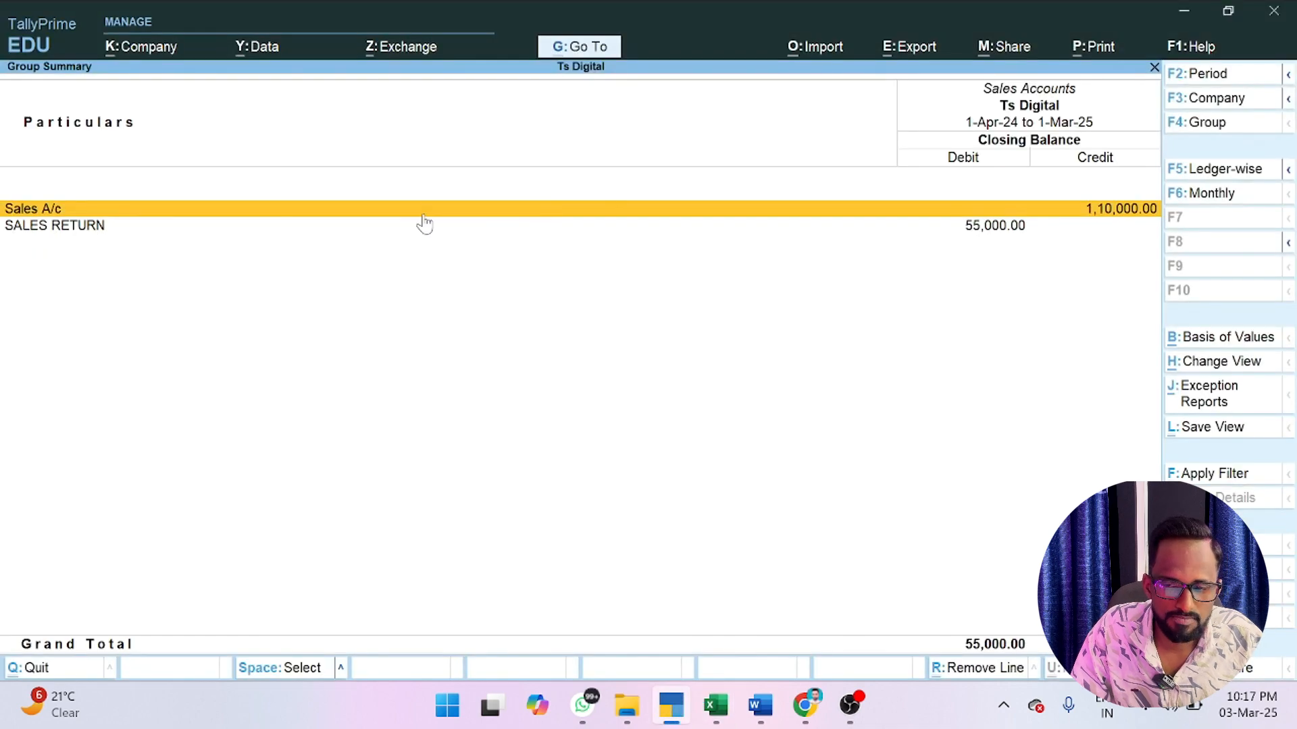
- Close the open reports and start a new Sales voucher with Cash as the party account
key(Escape)
key(Escape)
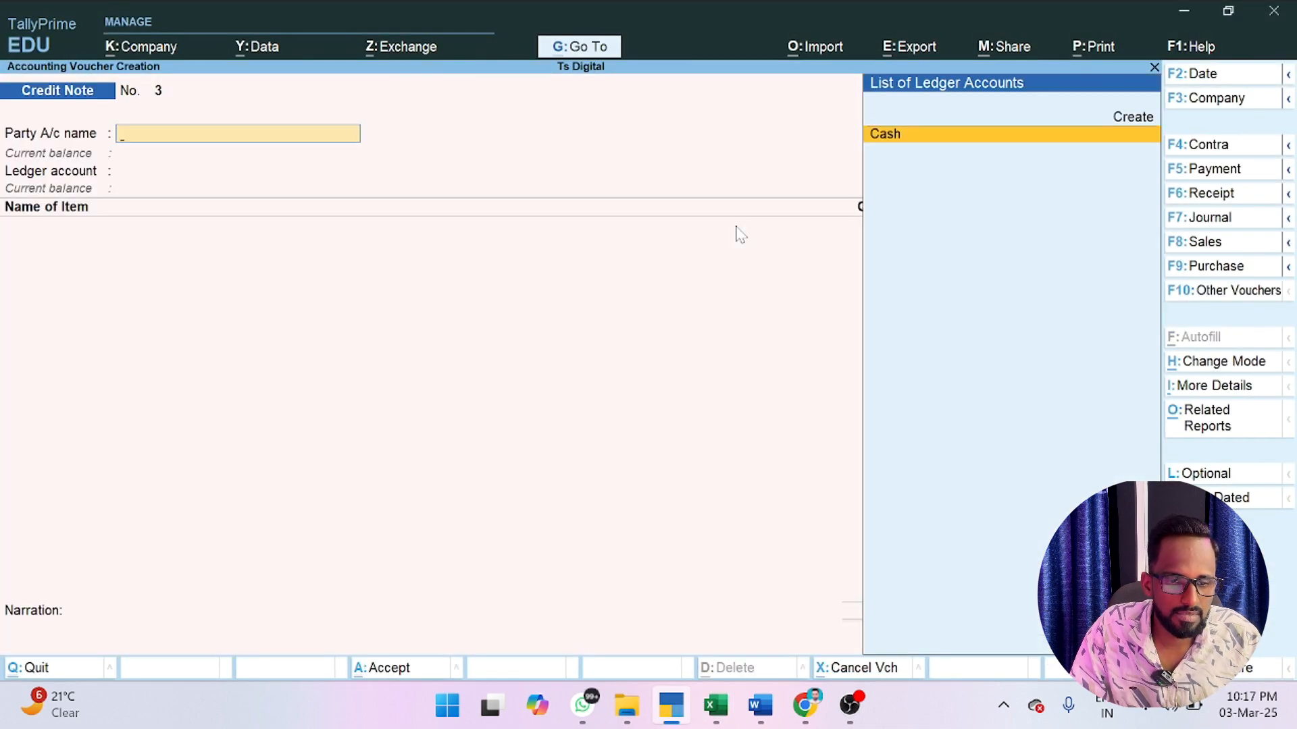
click(1205, 242)
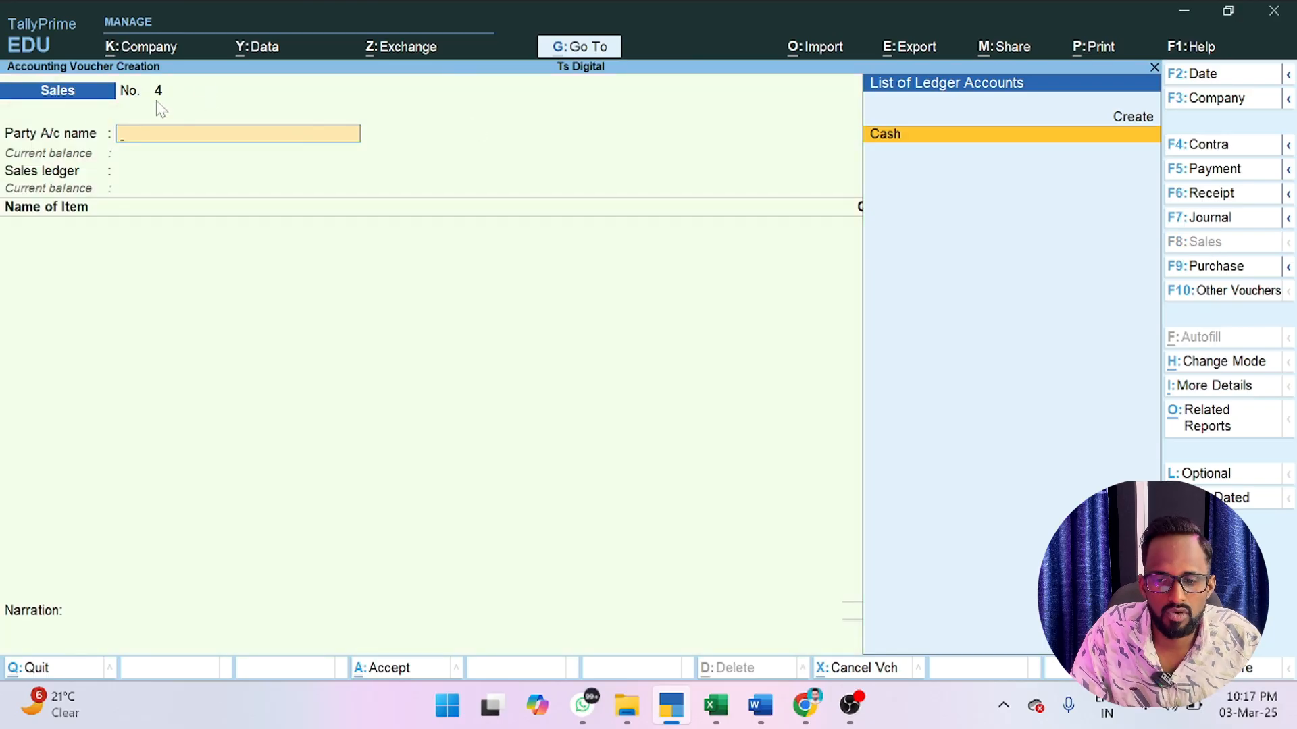
key(Return)
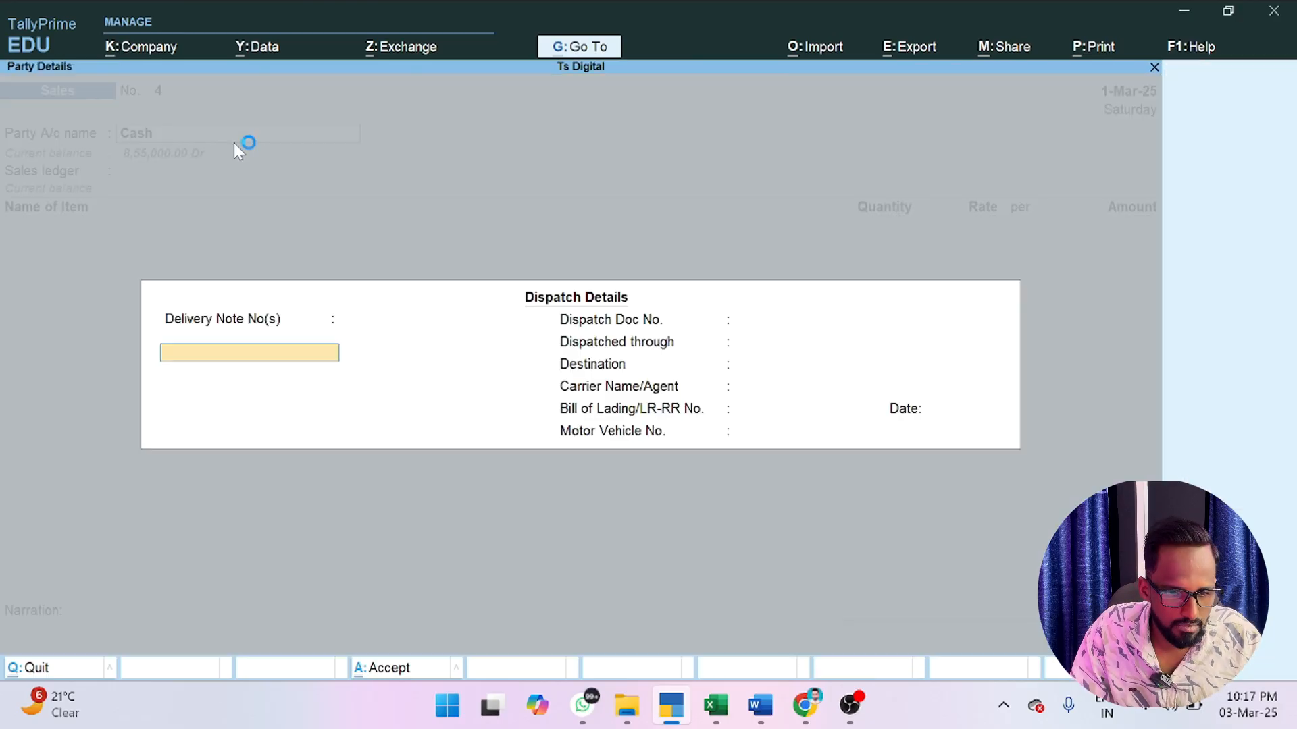
- Leave all the sales voucher's dispatch details blank and keep Cash as the buyer in the party details
key(Return)
key(Return)
key(Return)
key(Return)
key(Return)
key(Return)
key(Return)
key(Return)
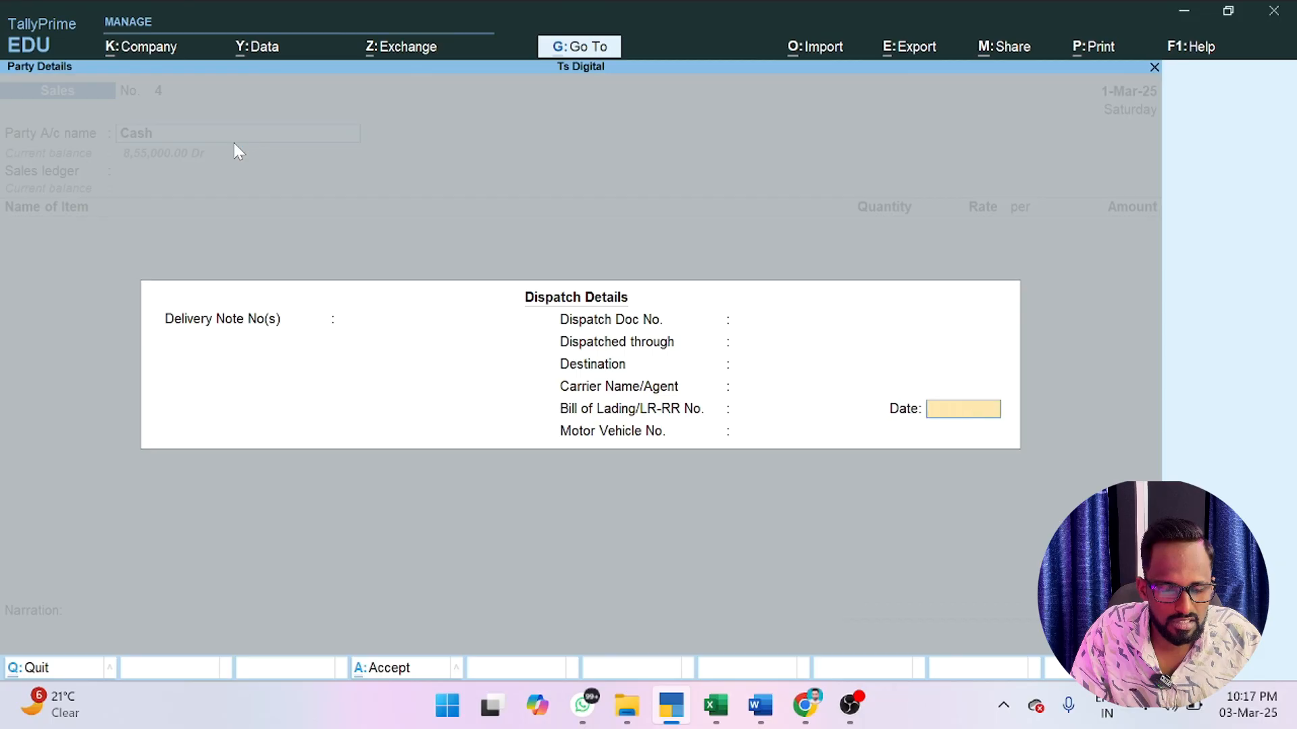
key(Return)
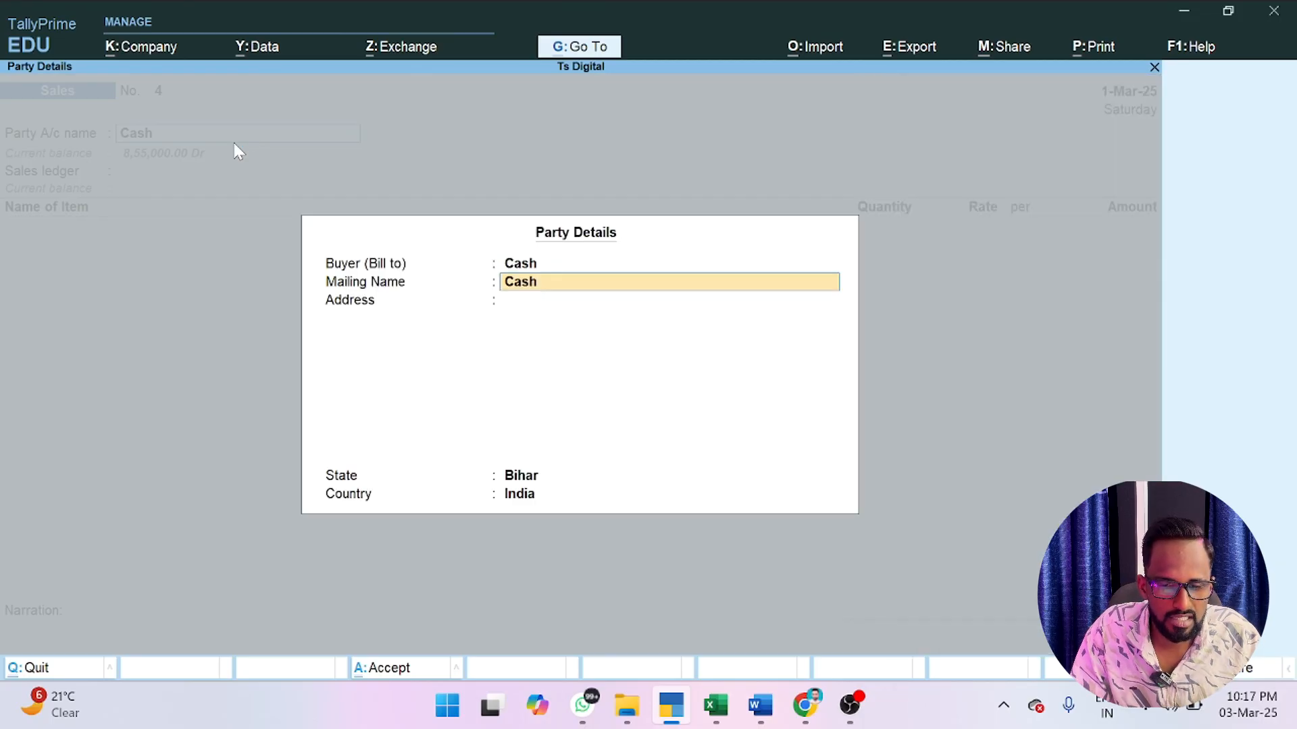
- Check the second sale's customer on the Excel sheet and enter the customer's full name as mailing name in the TallyPrime party details
click(716, 705)
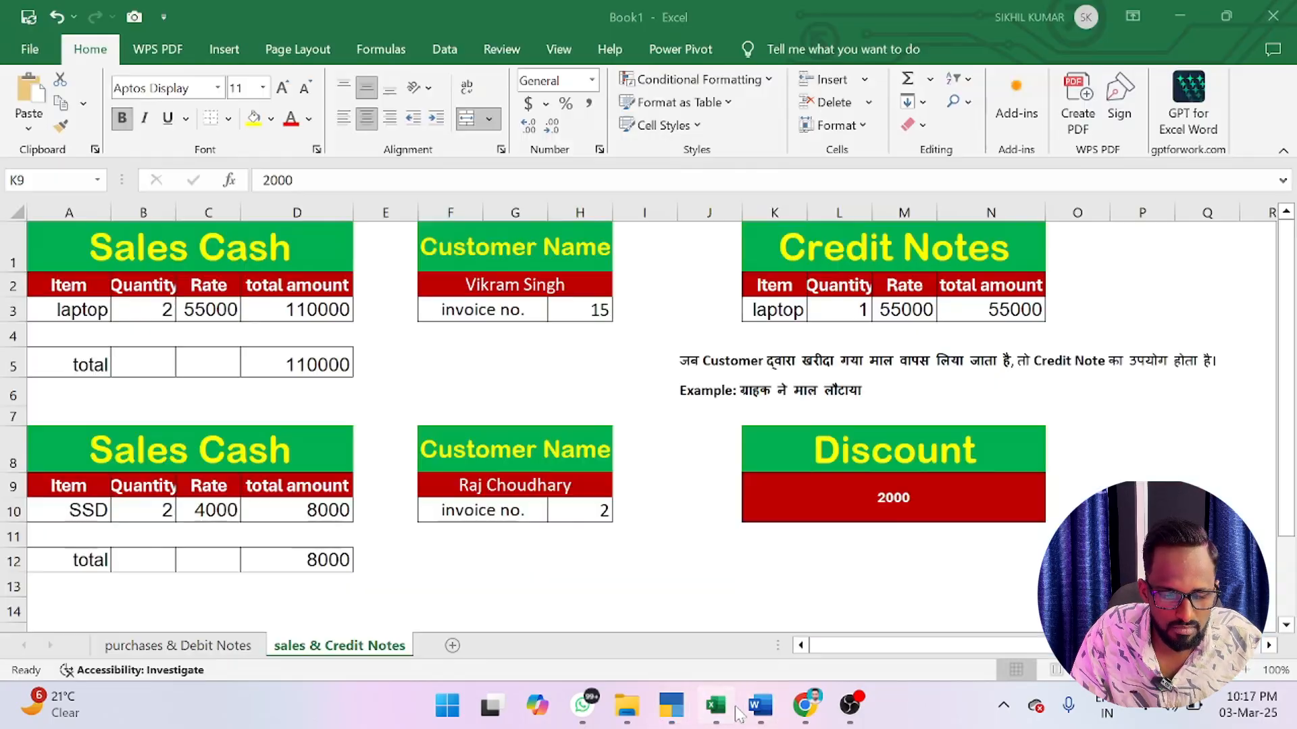
click(1179, 17)
text(Raj c)
text(houdhary)
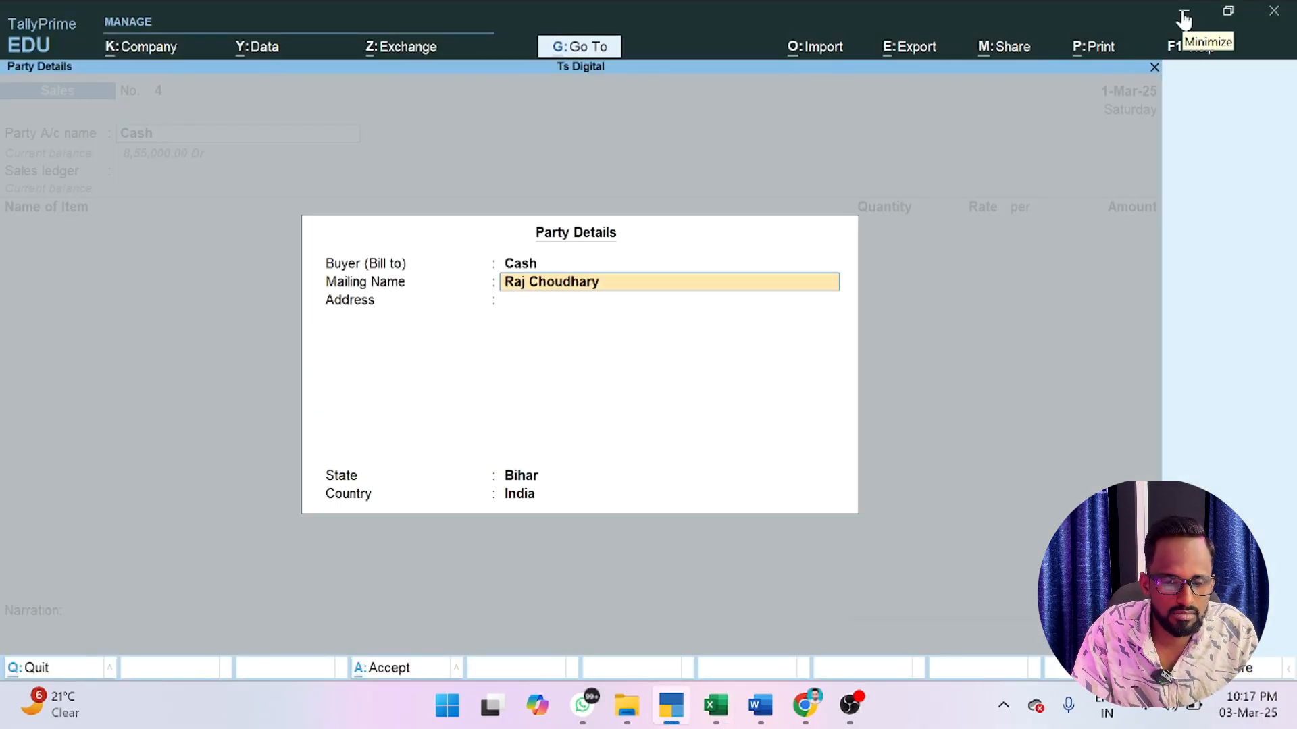
key(Return)
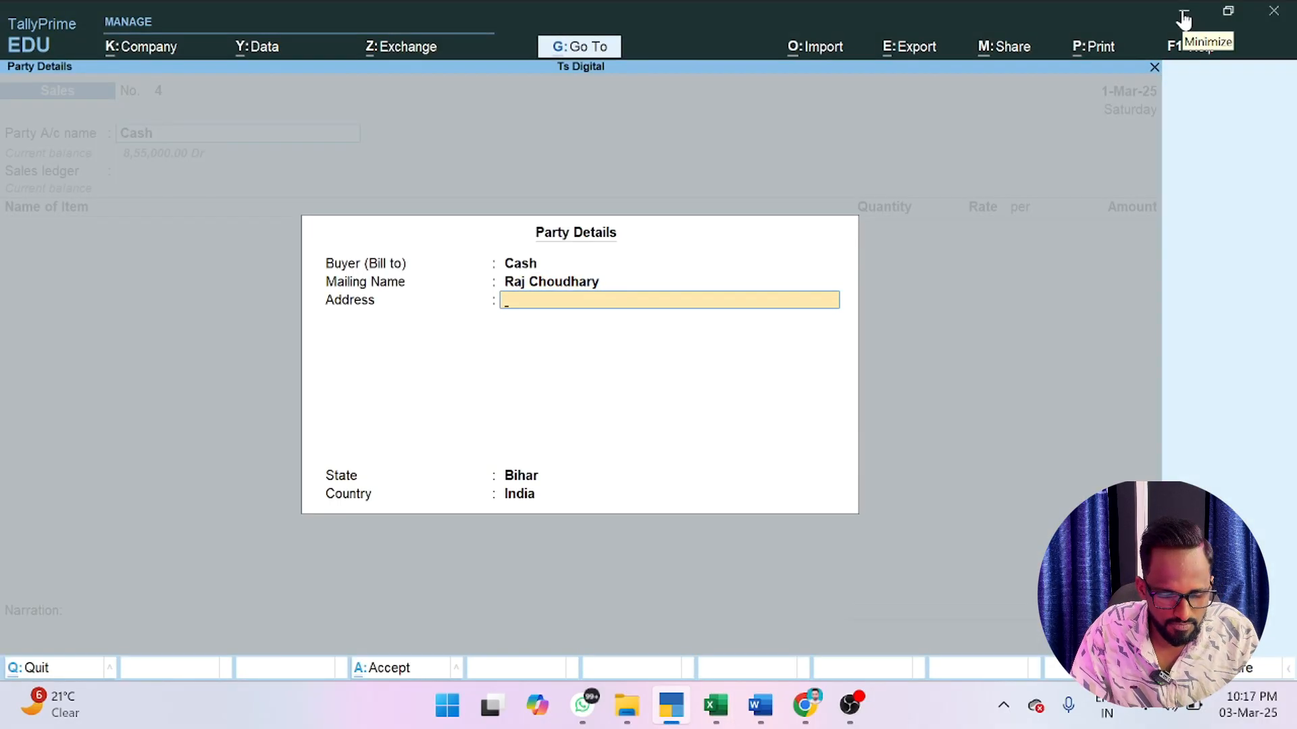
- Fill in the buyer's address and postal code, keep Bihar and India, and accept the party details
text(Purnea)
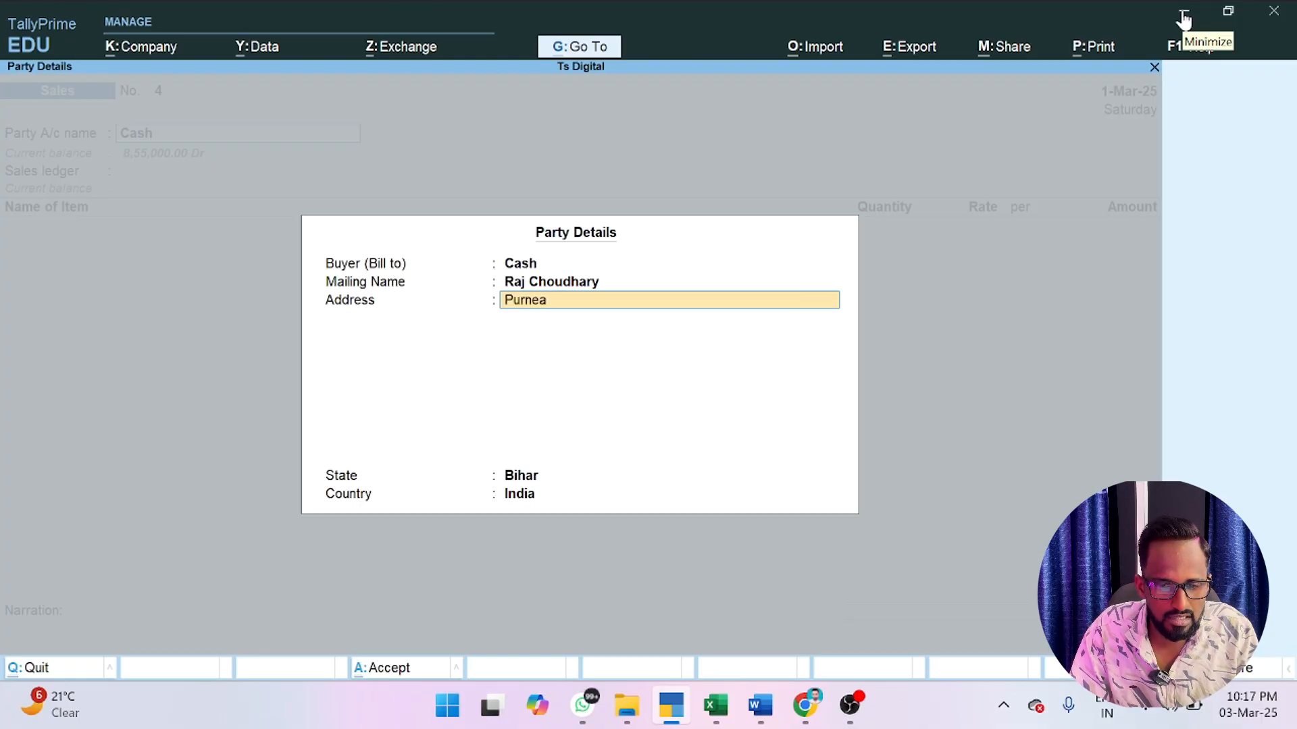
text( Bihar)
key(Return)
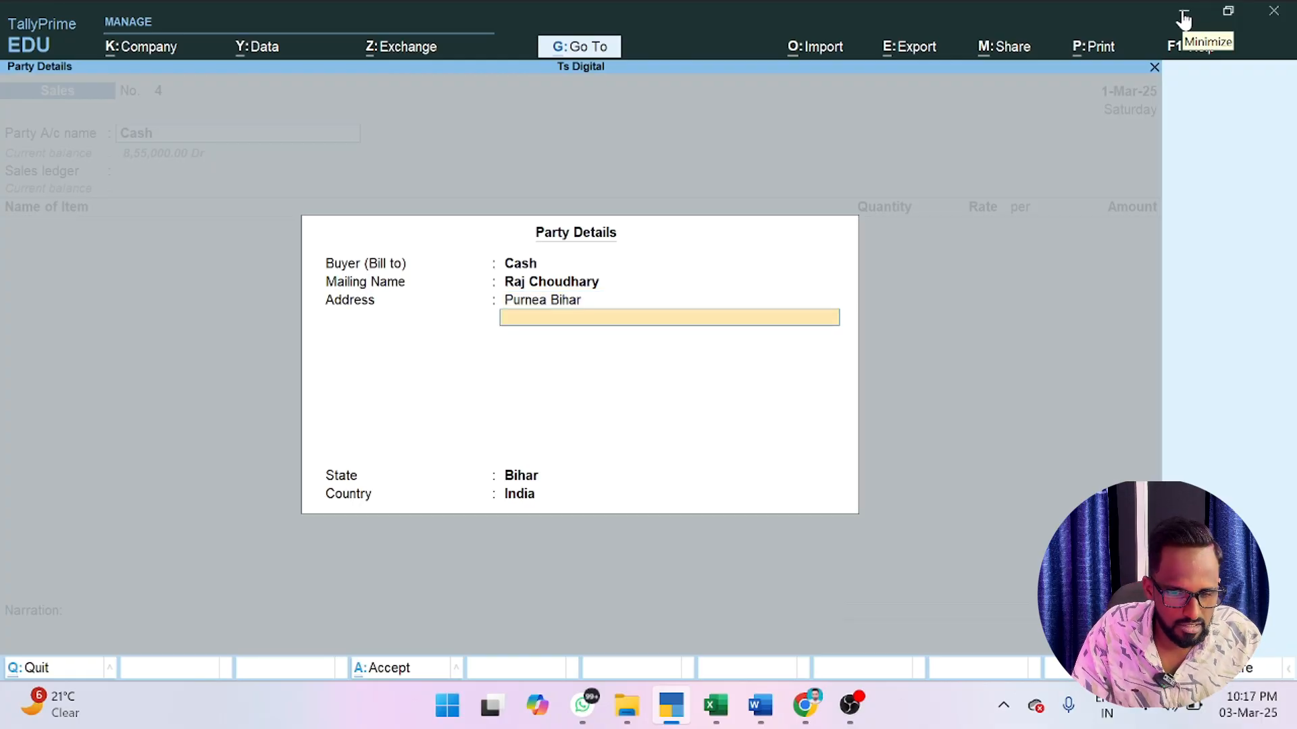
text(8543)
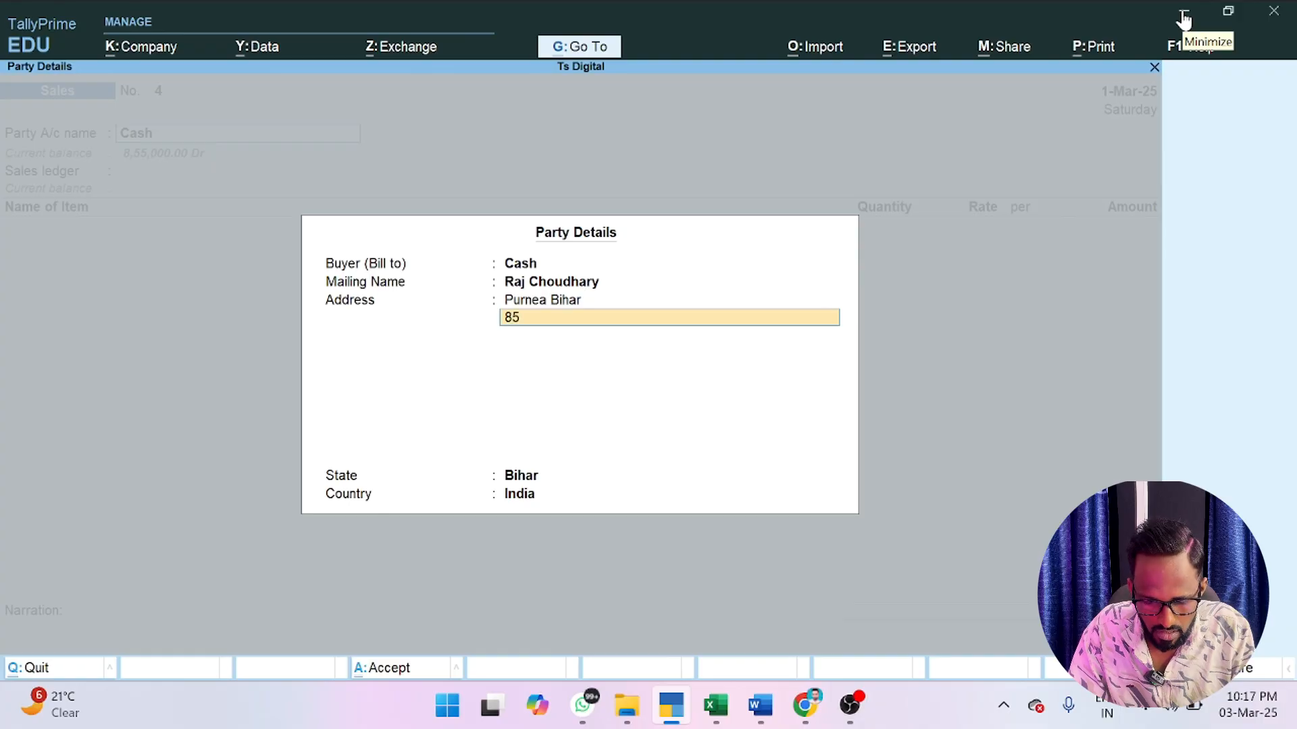
key(Return)
key(Return)
key(Return)
key(Return)
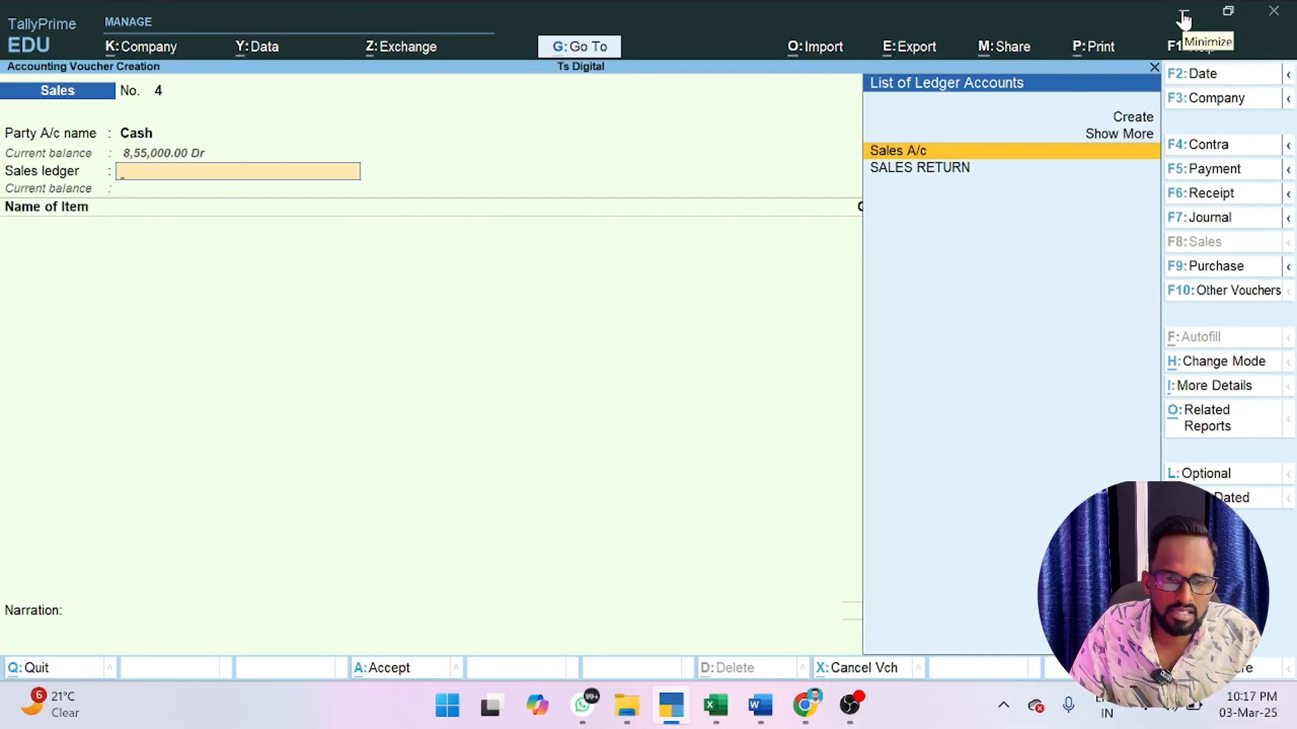
- Choose Sales A/c as the sales ledger and add the stock item Ssd to the voucher
key(Return)
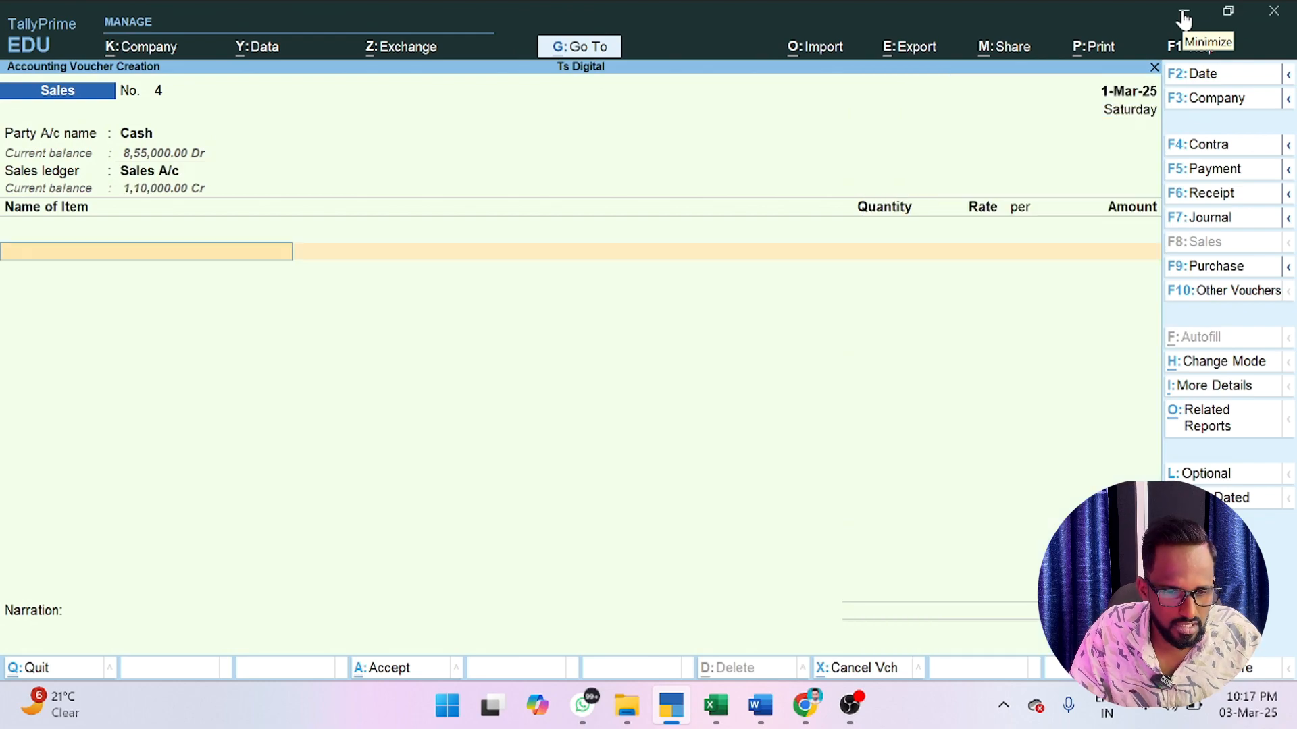
text(Ssd)
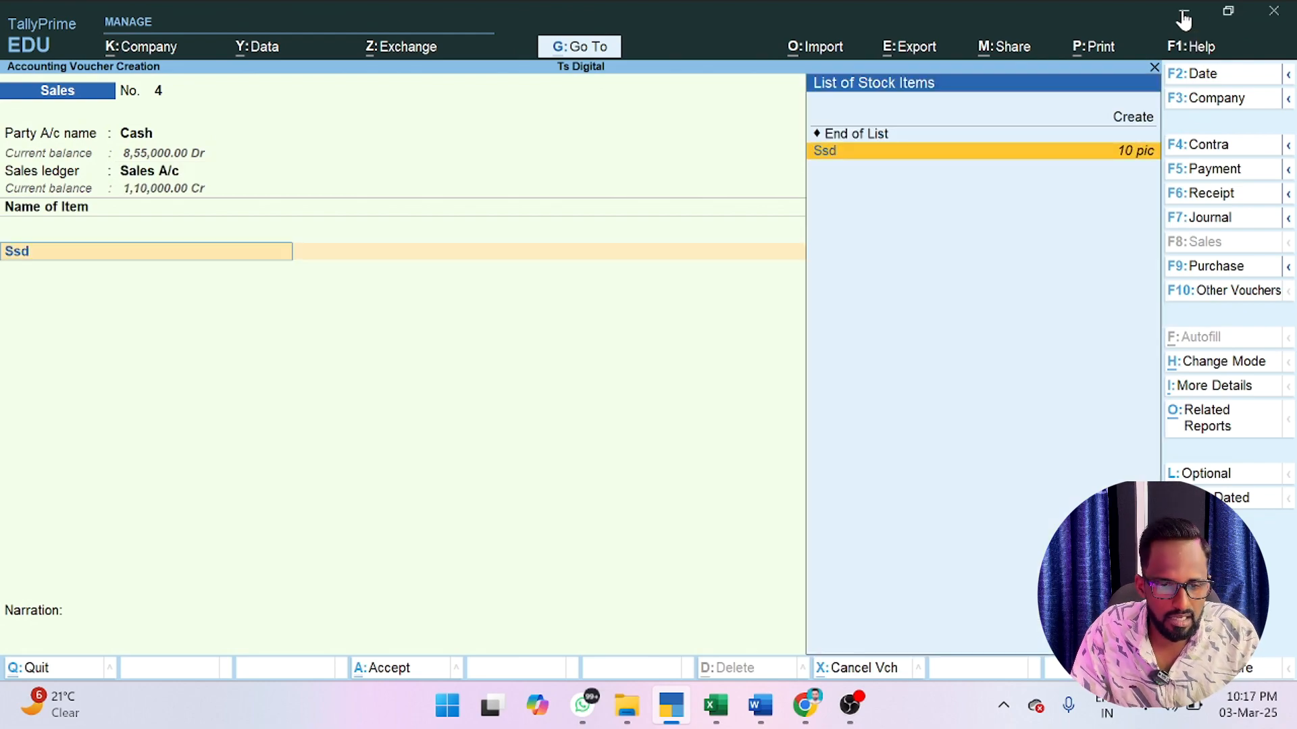
click(1093, 152)
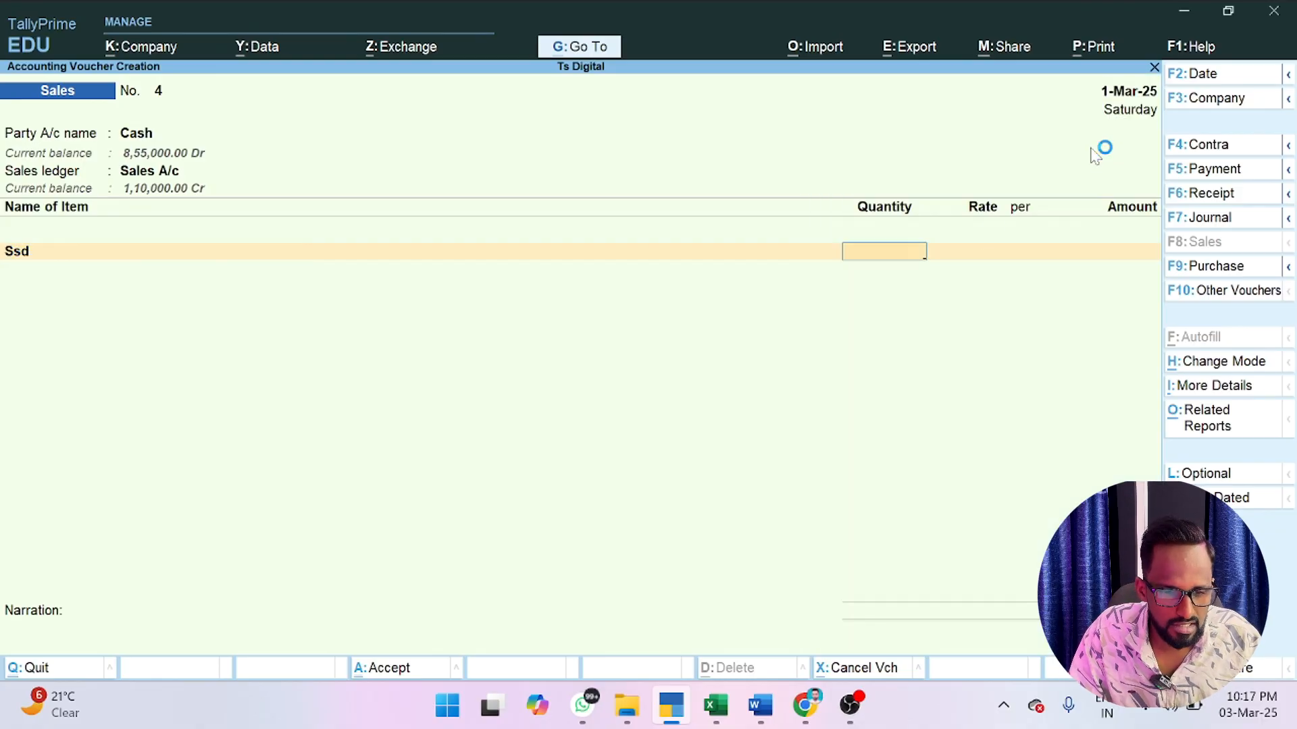
- Check the SSD row on the Excel sheet and enter 2 pic at a rate of 4000 for the Ssd line in TallyPrime
click(715, 706)
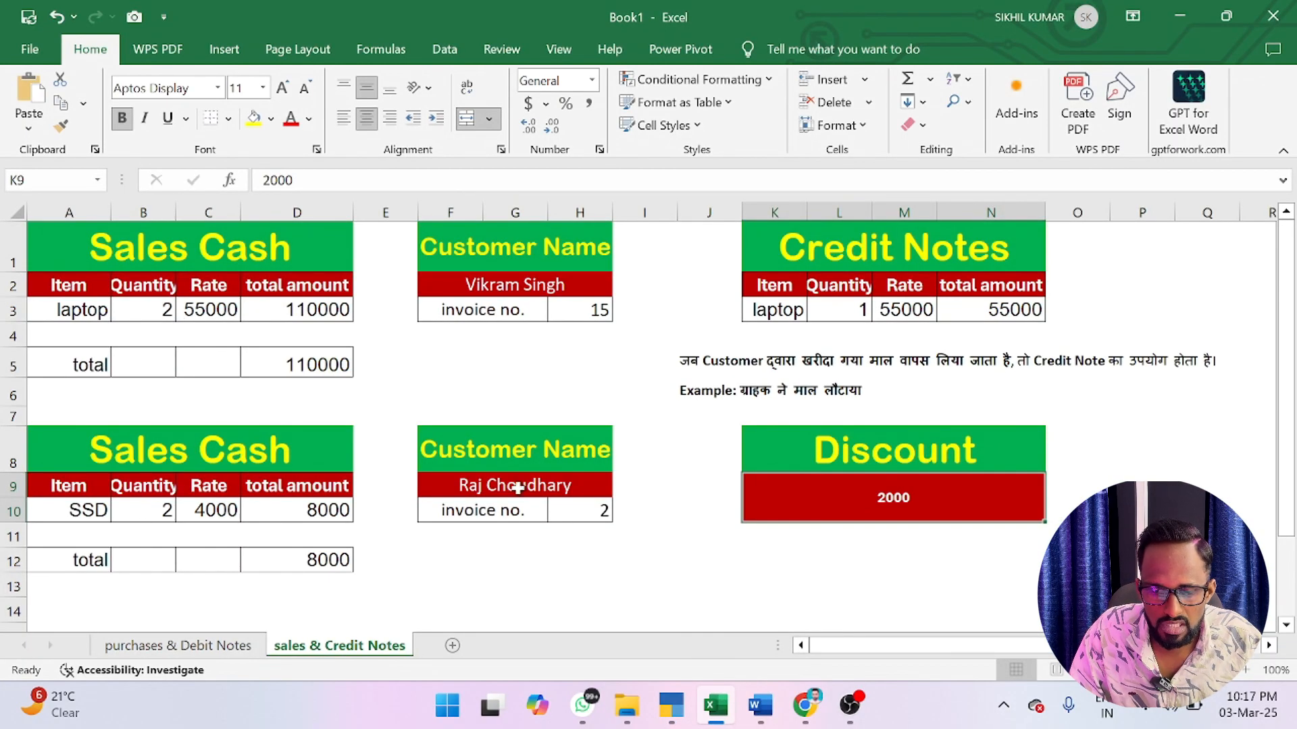
mouse_move(782, 720)
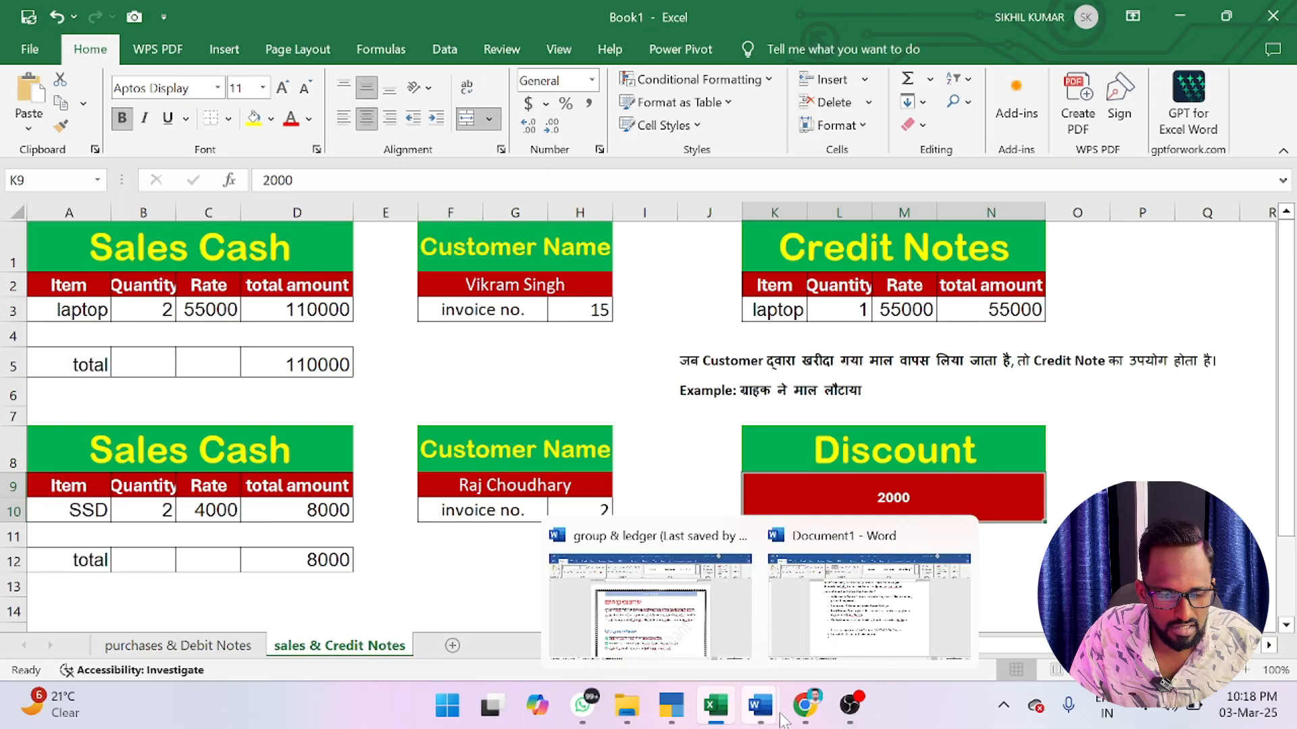
click(668, 720)
key(Return)
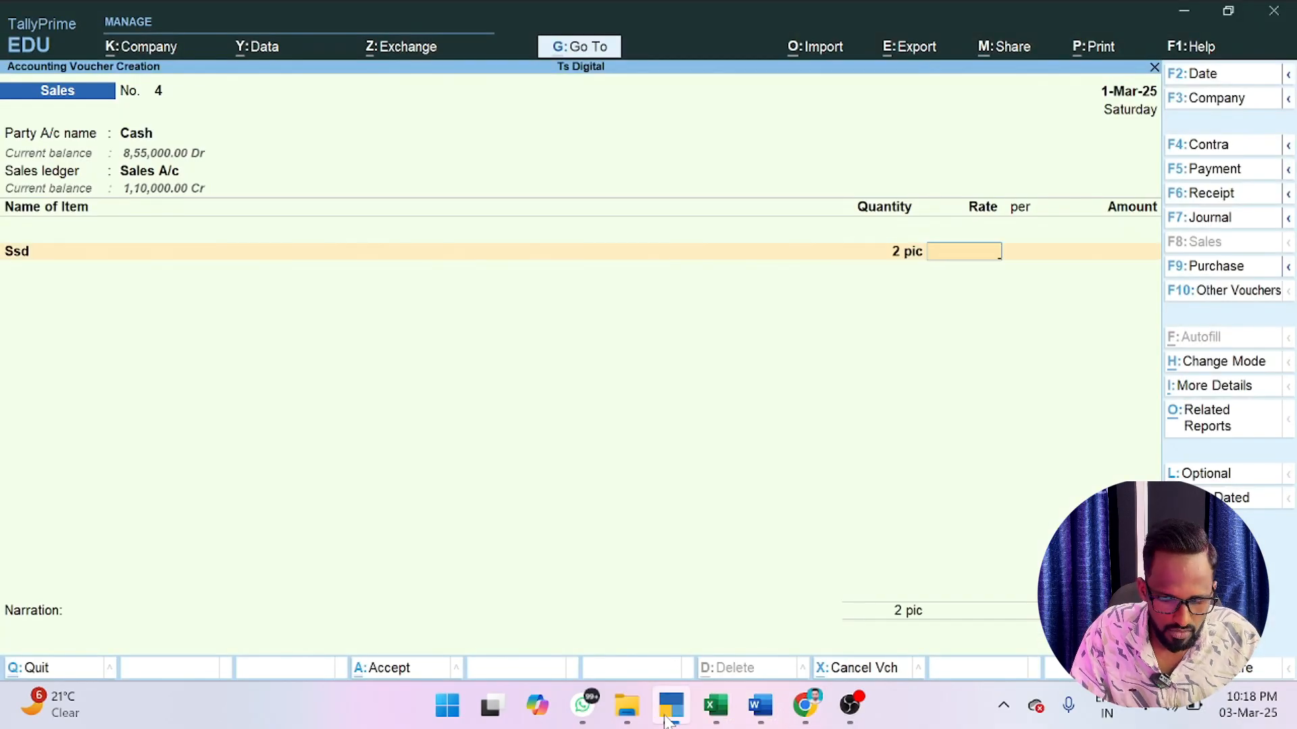
text(4000)
key(Return)
key(Return)
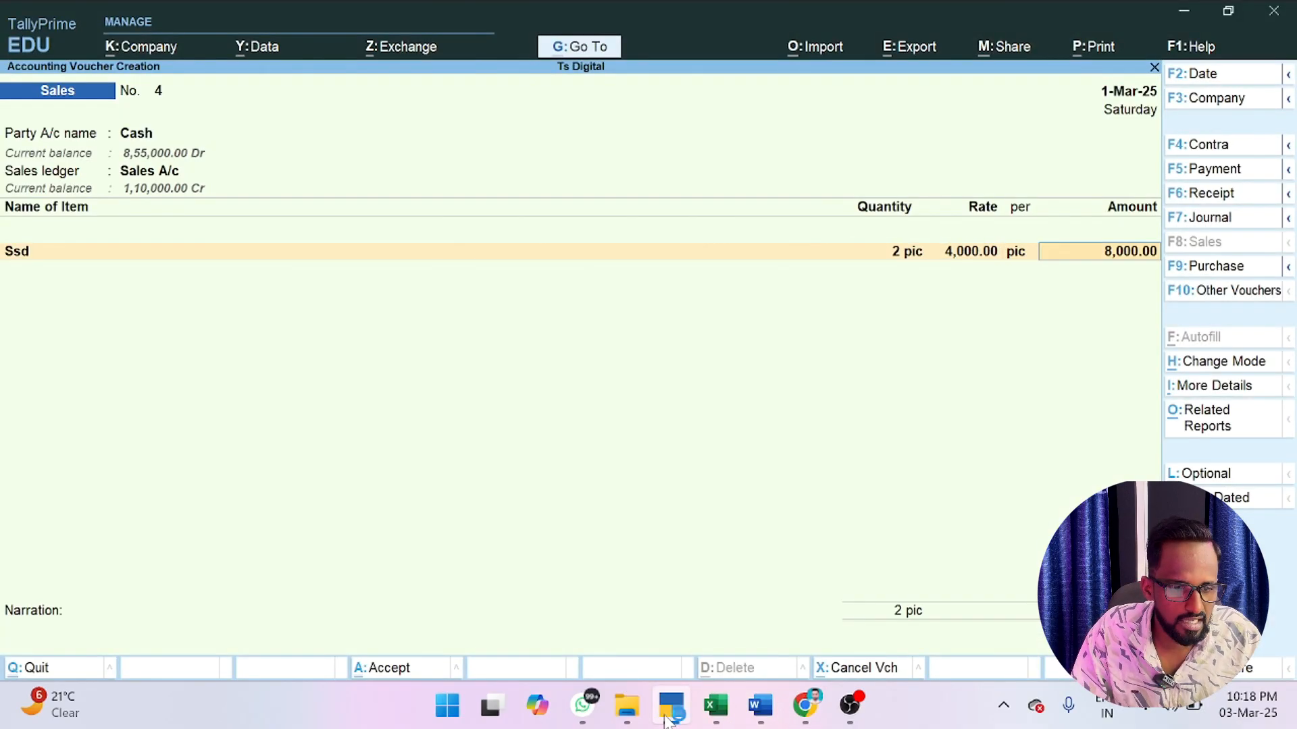
- End the item list and save the SSD sales voucher with a blank narration
key(Return)
key(Return)
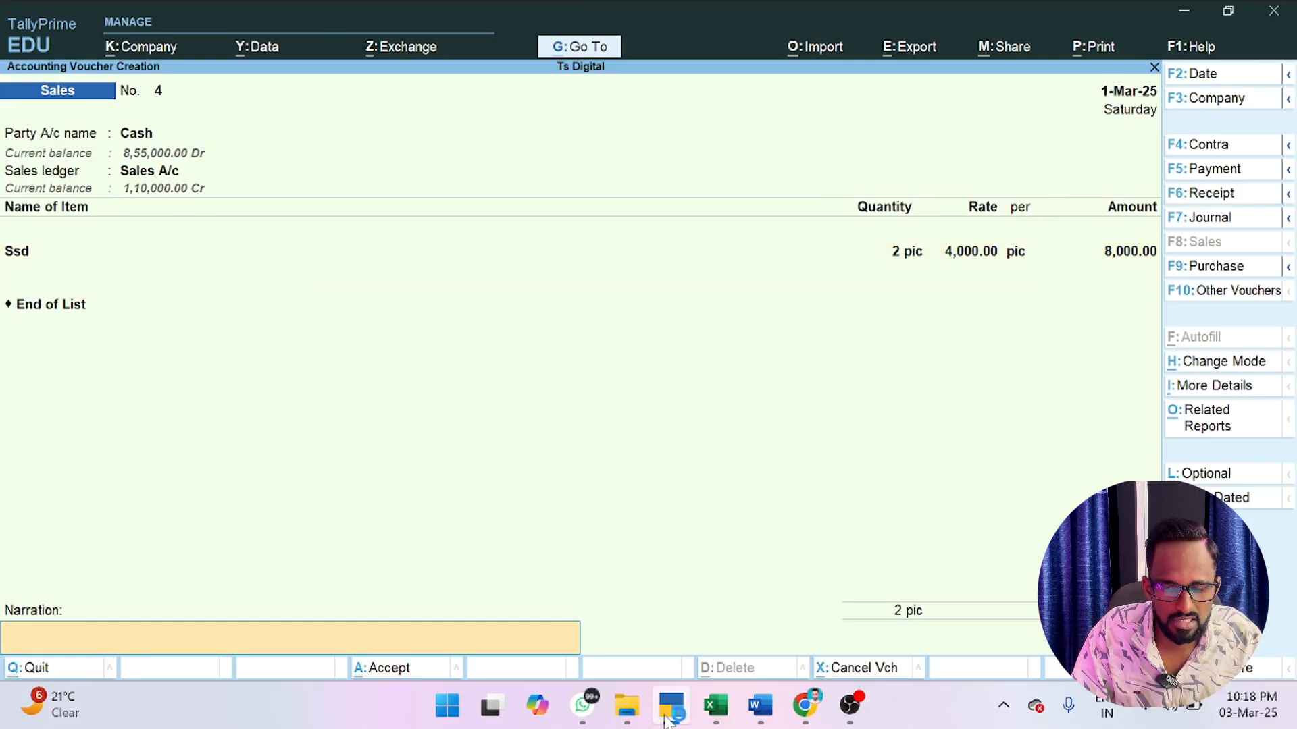
key(Return)
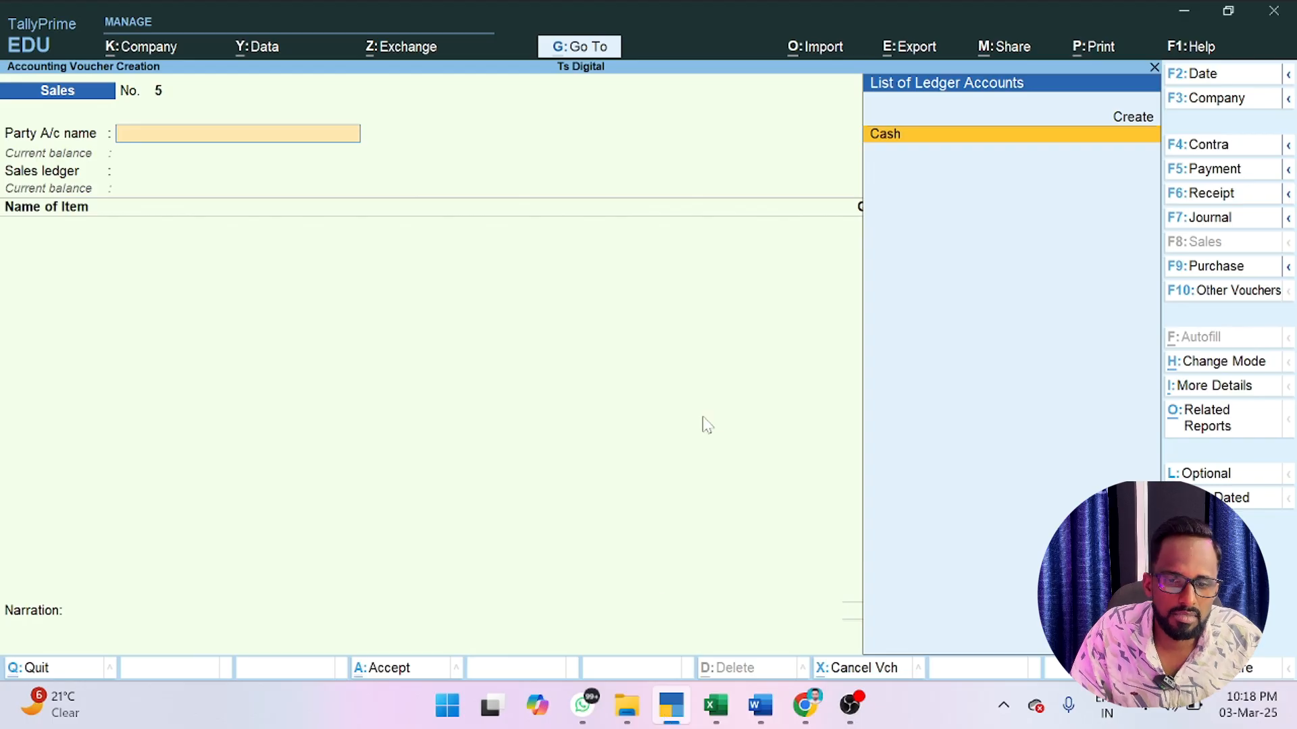
- Open the Profit & Loss A/c report and drill into Sales Accounts to review its ledgers
click(592, 47)
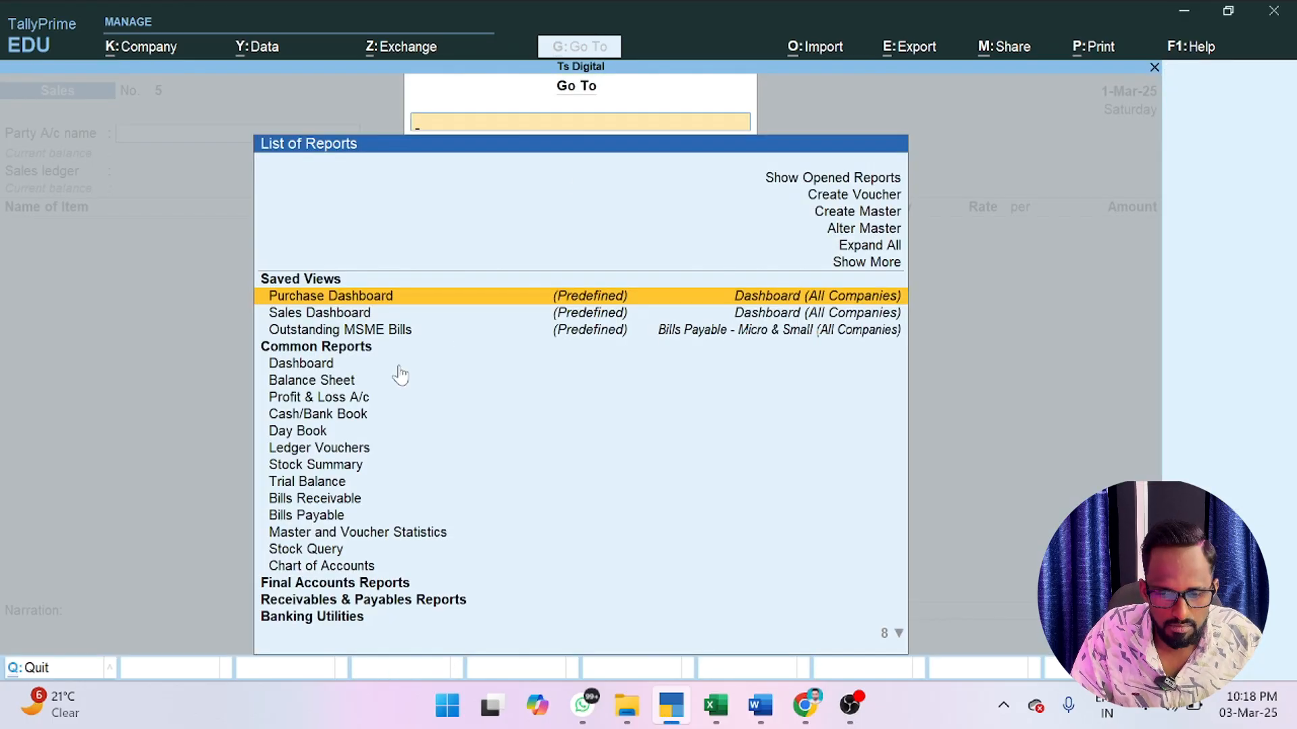
click(302, 400)
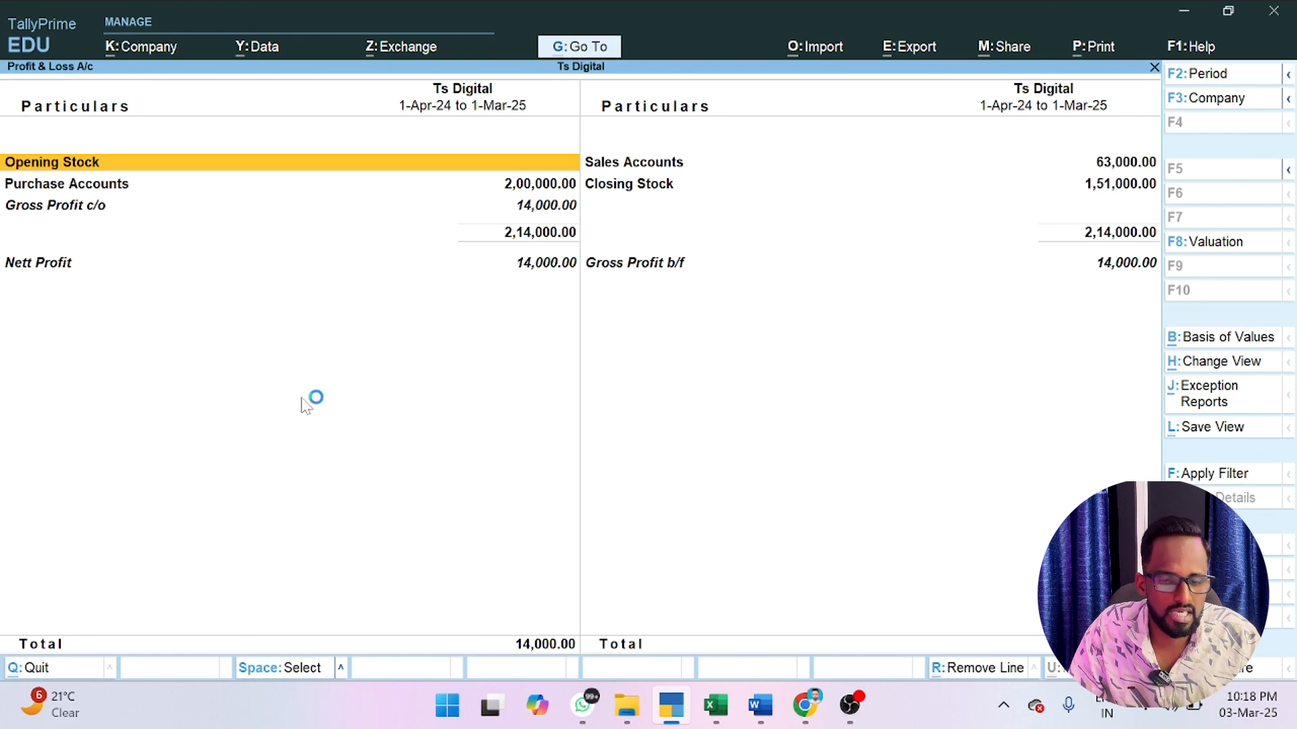
key(Right)
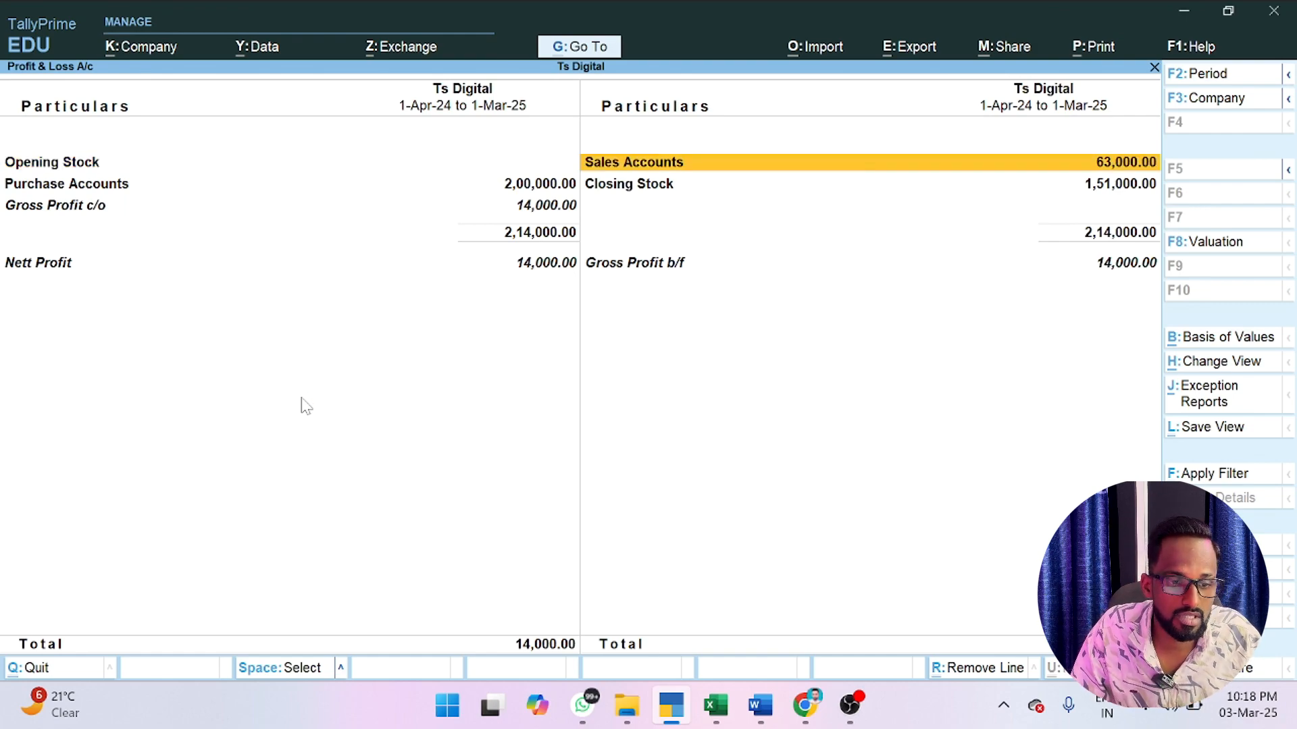
key(Return)
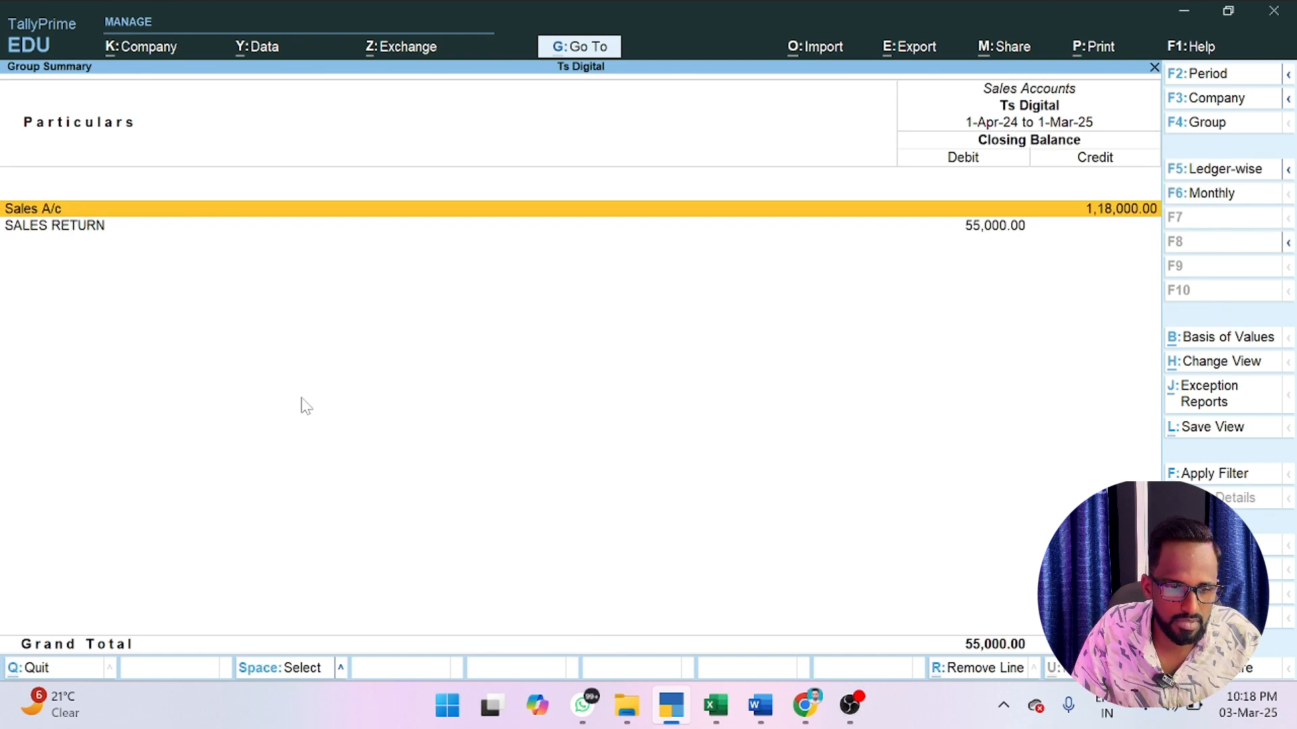
- Examine the March vouchers posted to the Sales A/c ledger, including the SSD sale, and return to the Profit & Loss A/c
key(Return)
key(Return)
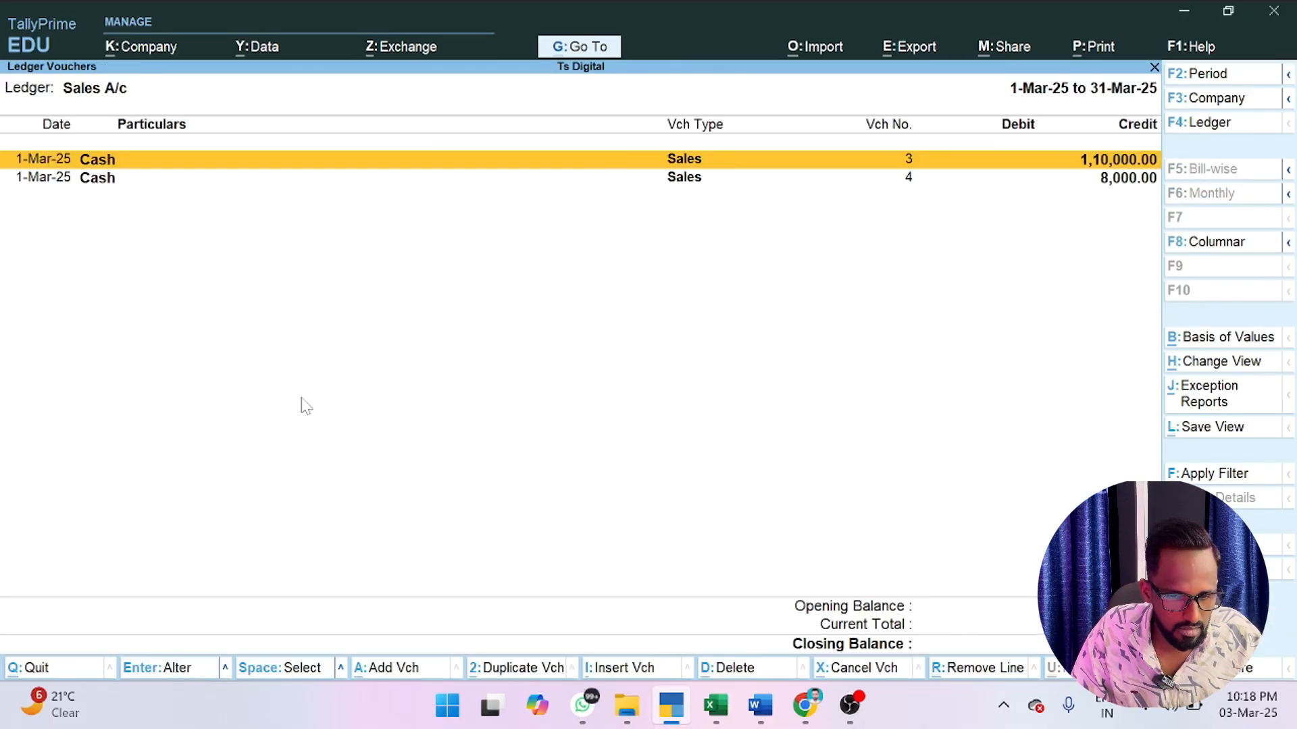
key(Down)
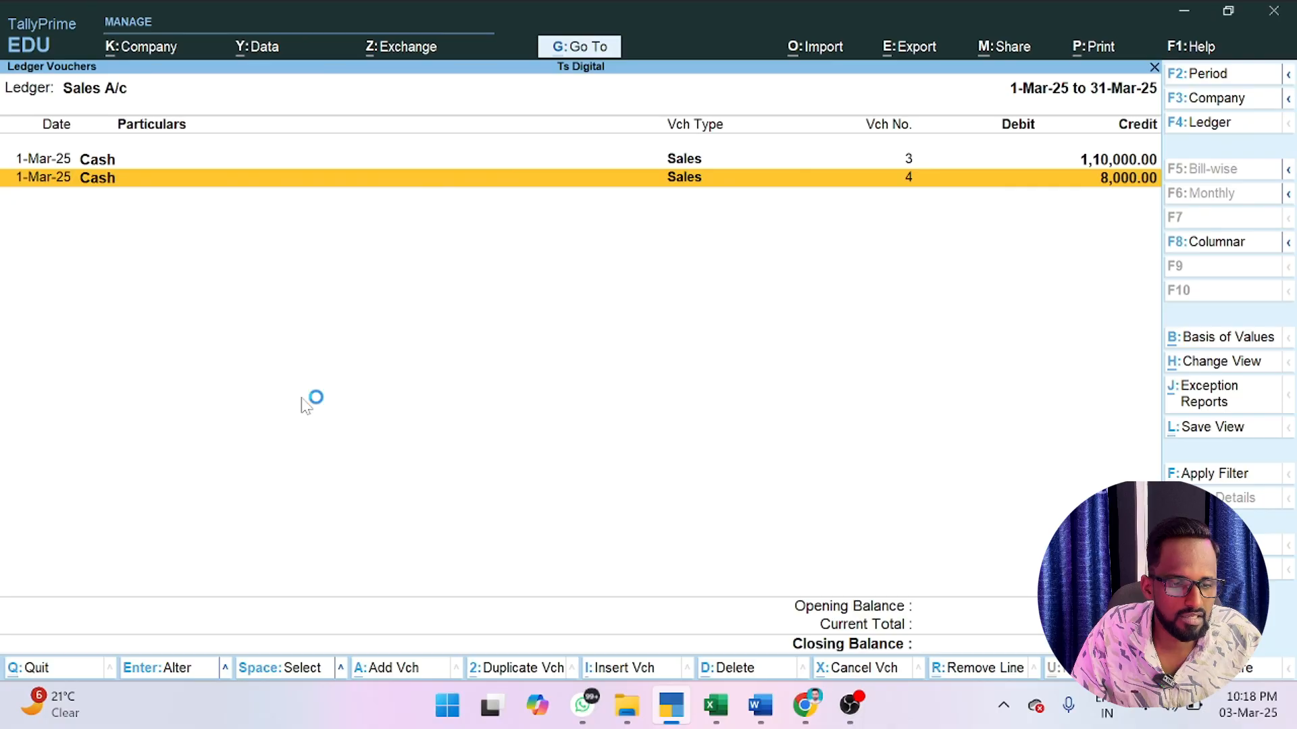
key(Escape)
key(Escape)
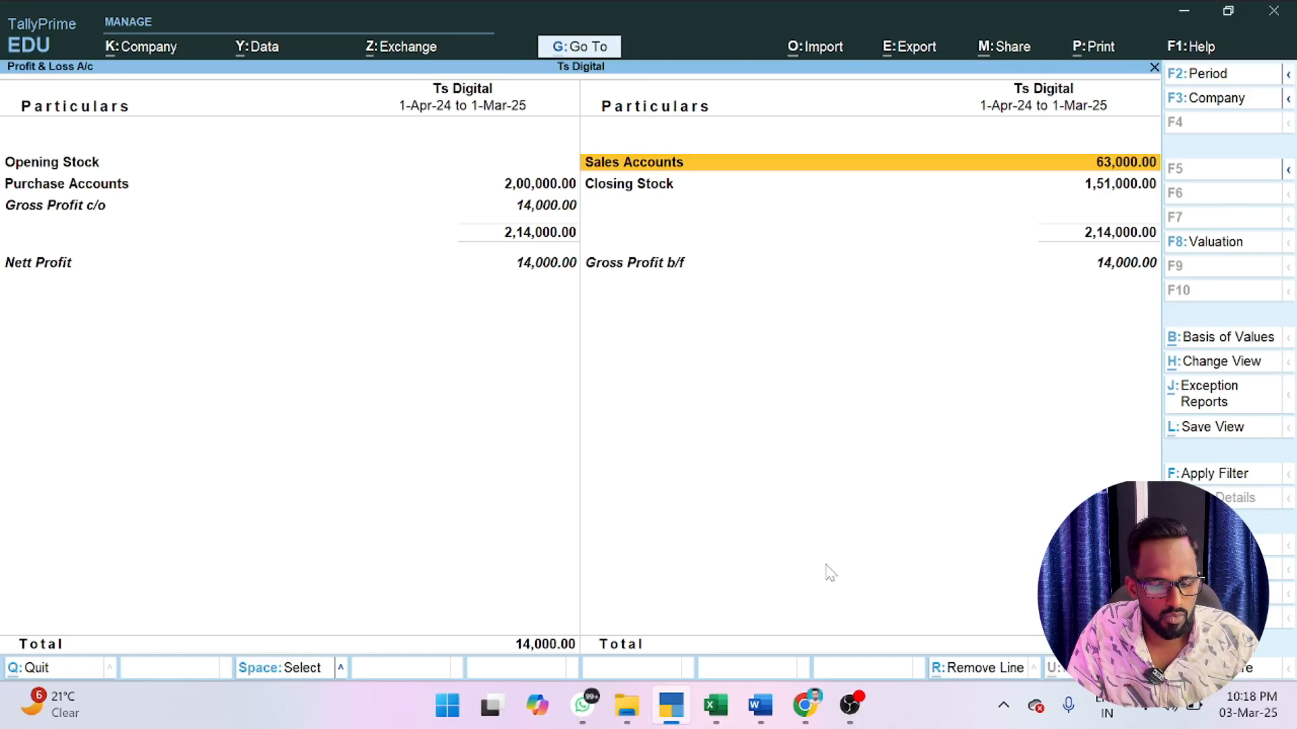
- Switch to the Excel sheet and set the SSD sale's invoice number in cell H10 to 4
click(716, 706)
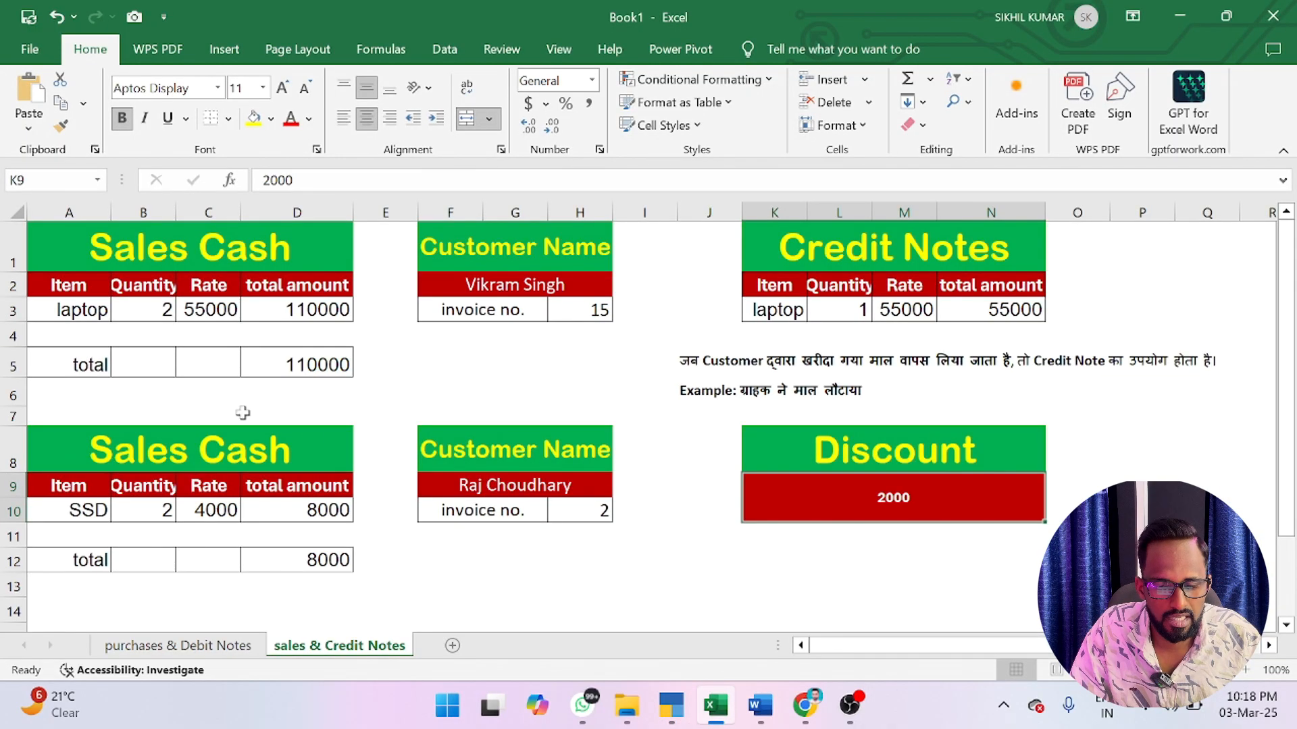
click(573, 512)
text(4)
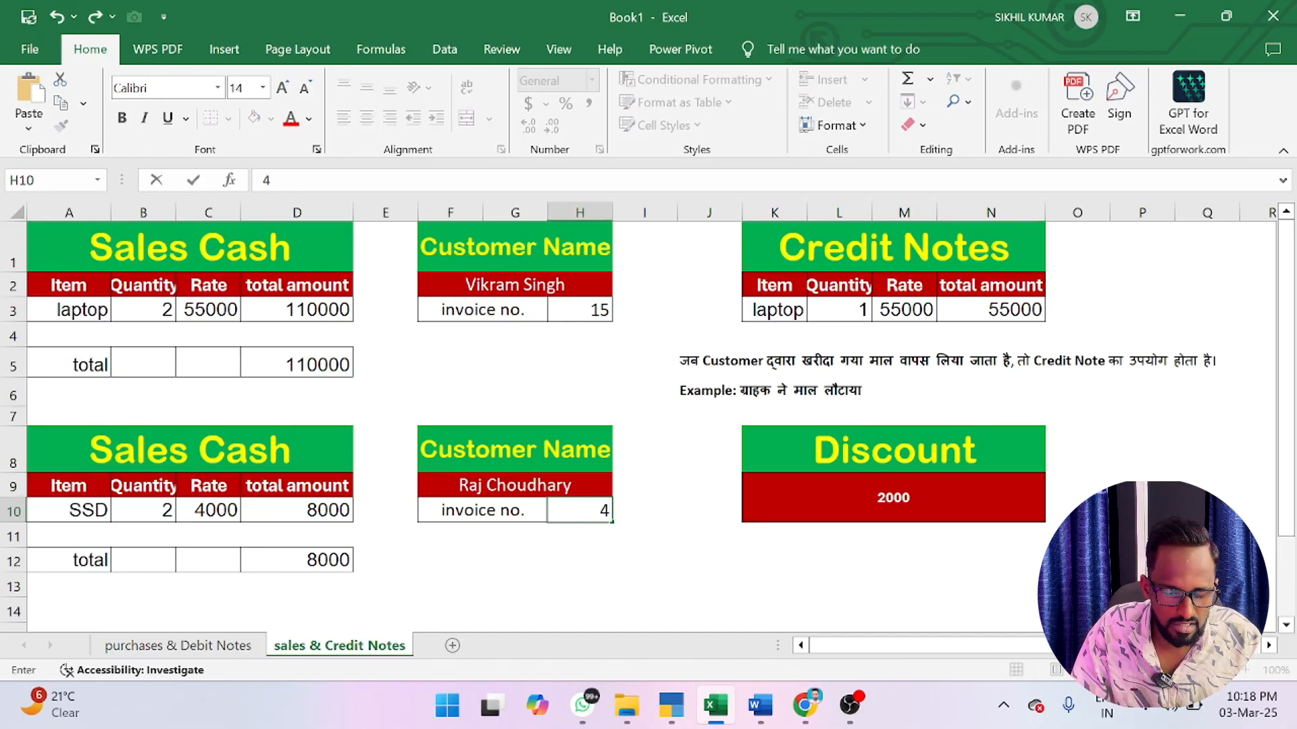
click(499, 589)
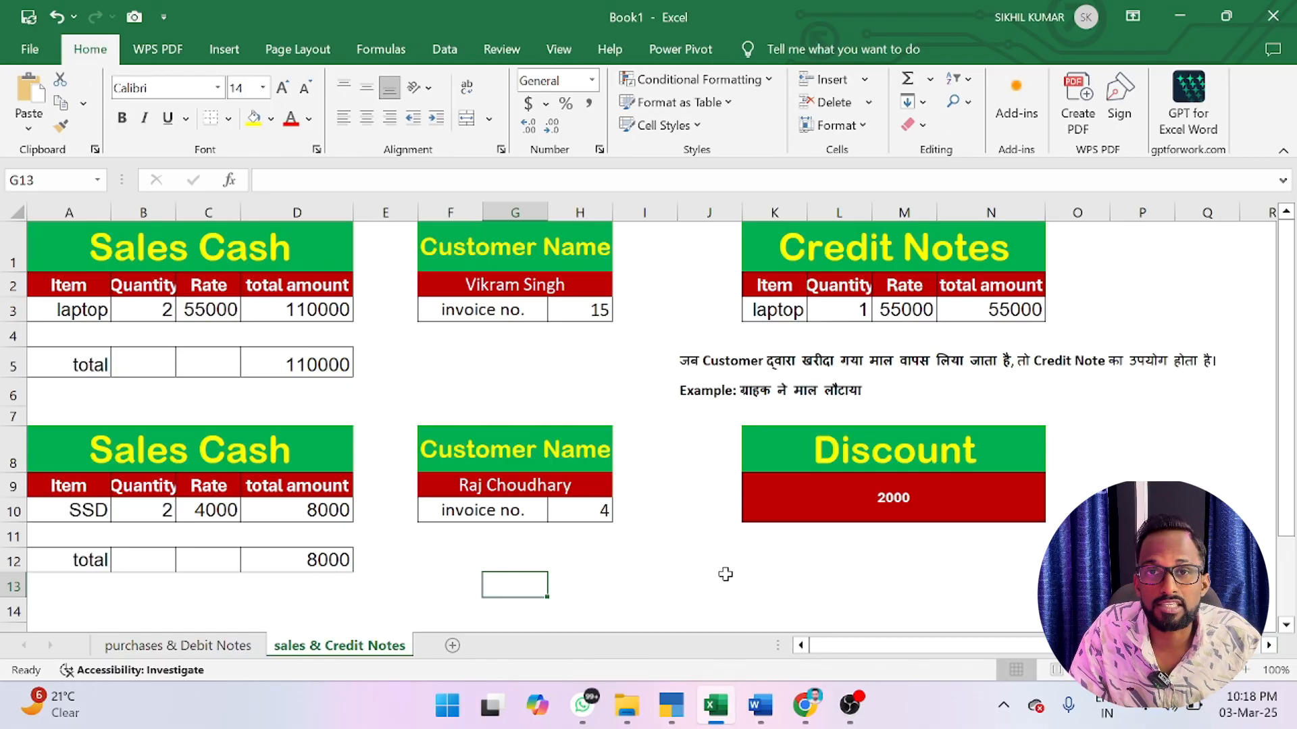
- Return to TallyPrime, close the report and the empty sales voucher, and start a new Credit Note voucher
click(671, 705)
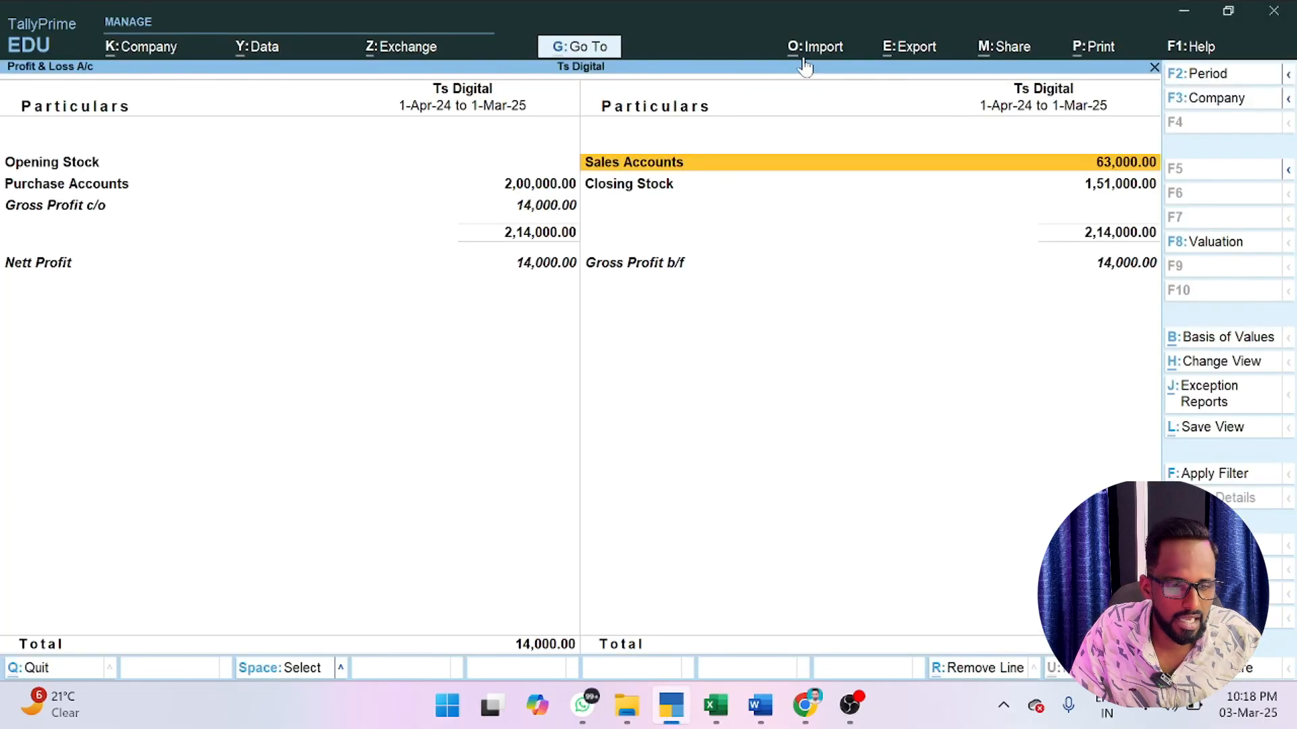
key(Escape)
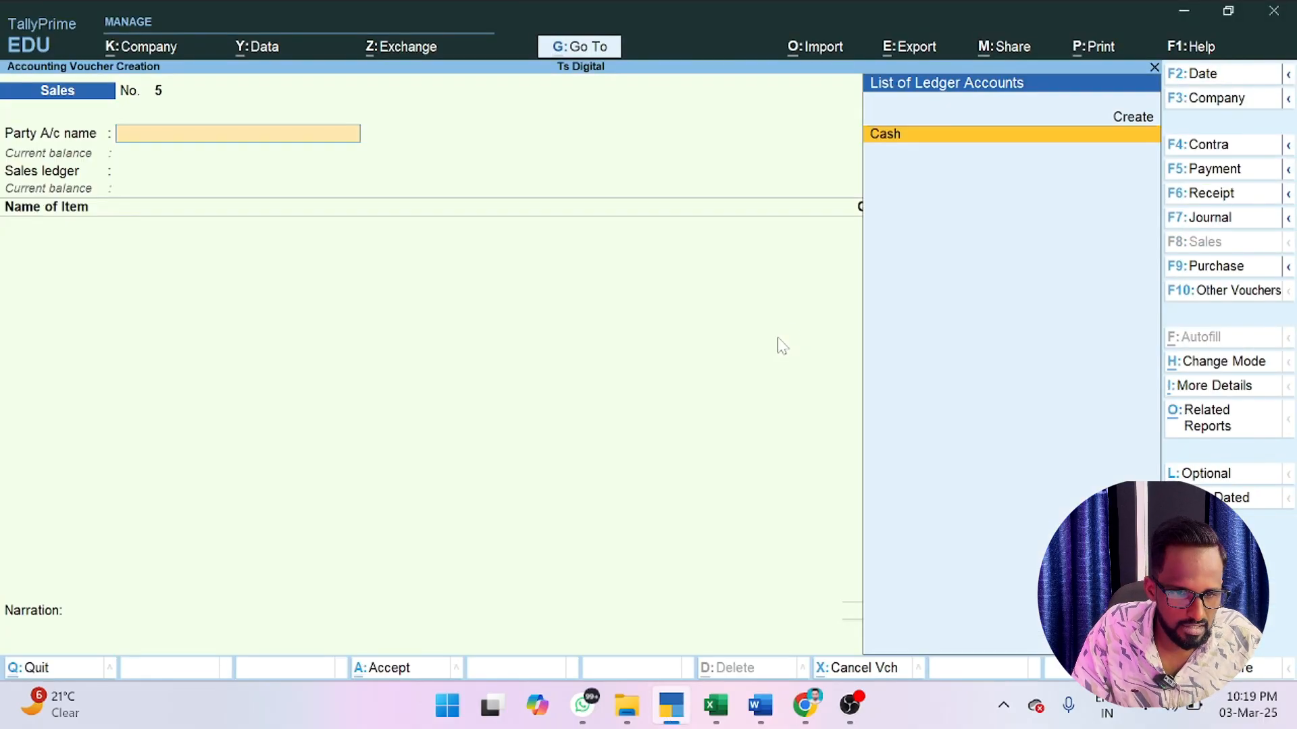
key(Escape)
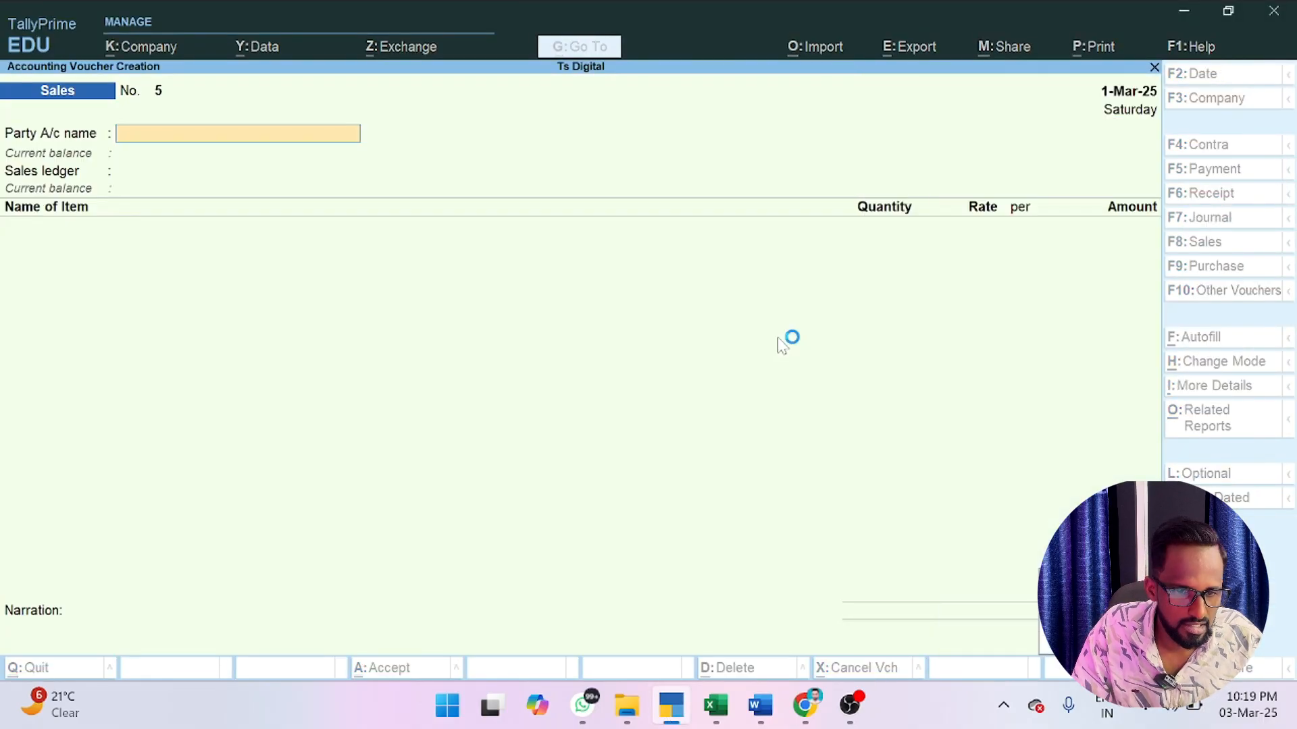
key(Return)
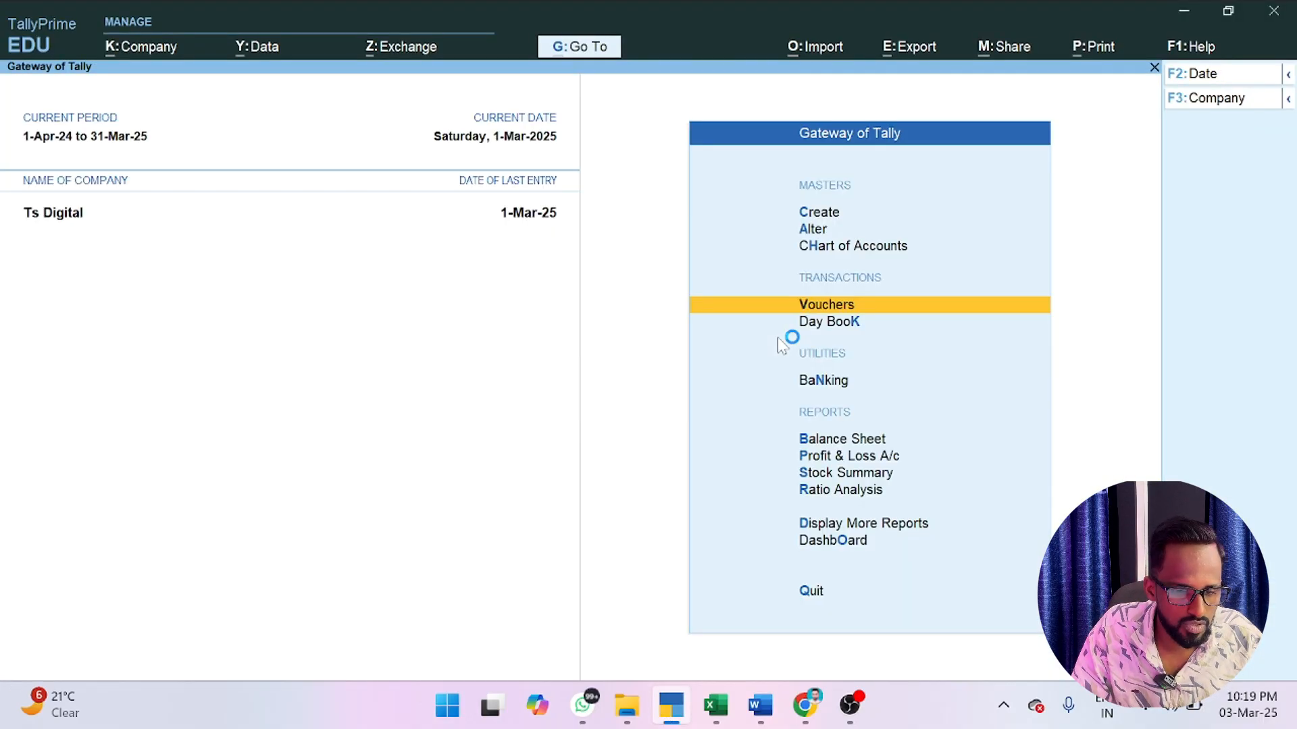
key(Return)
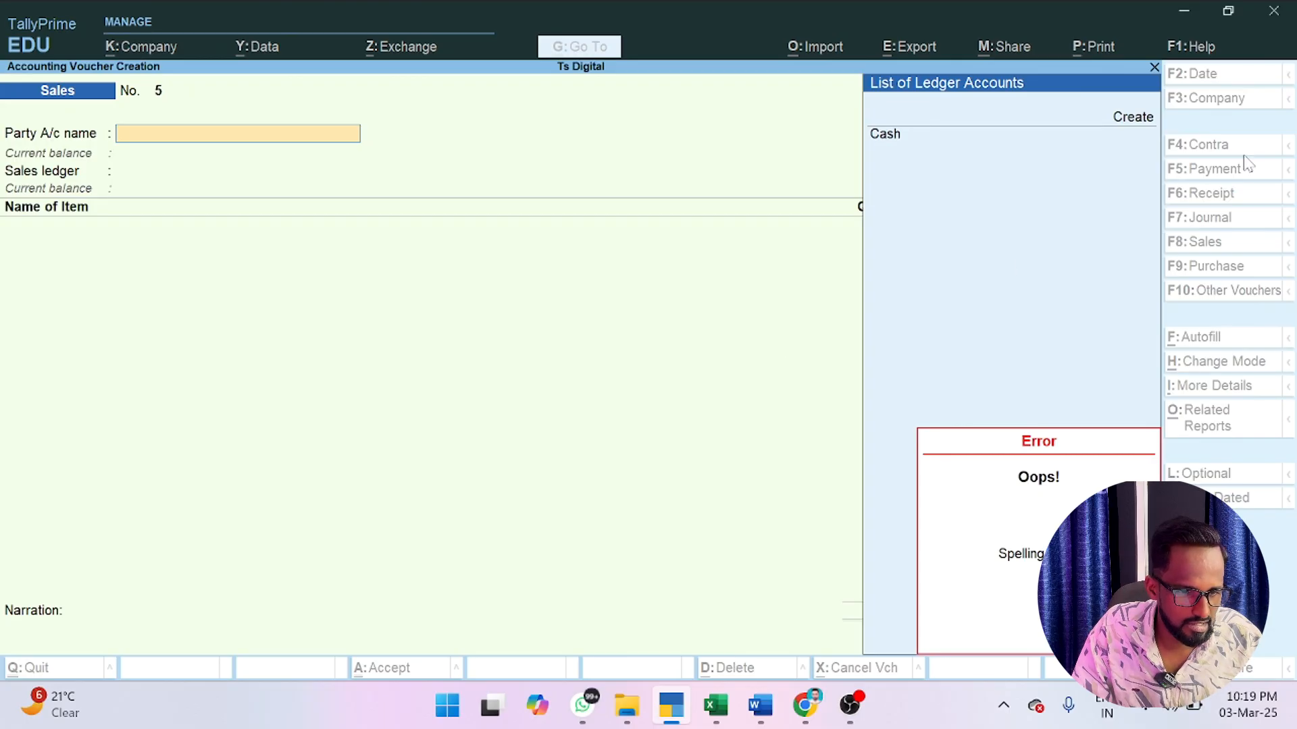
click(1212, 291)
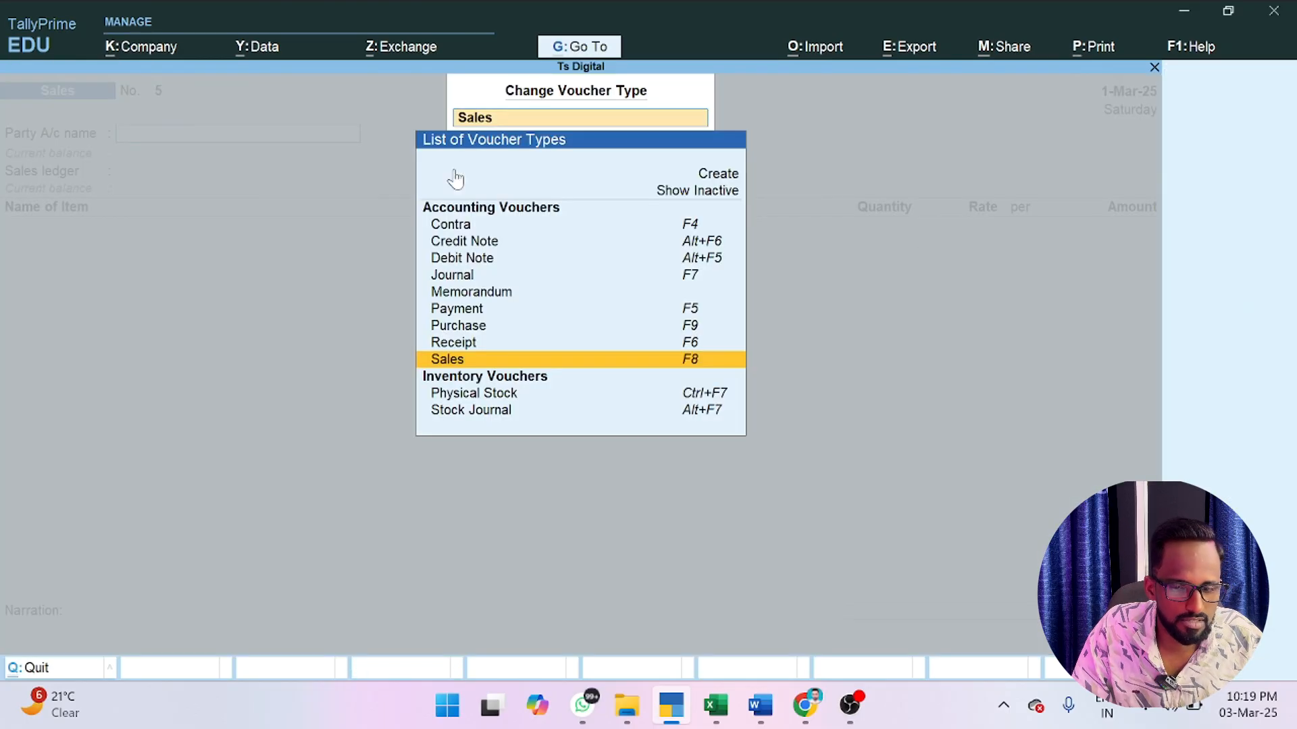
click(467, 243)
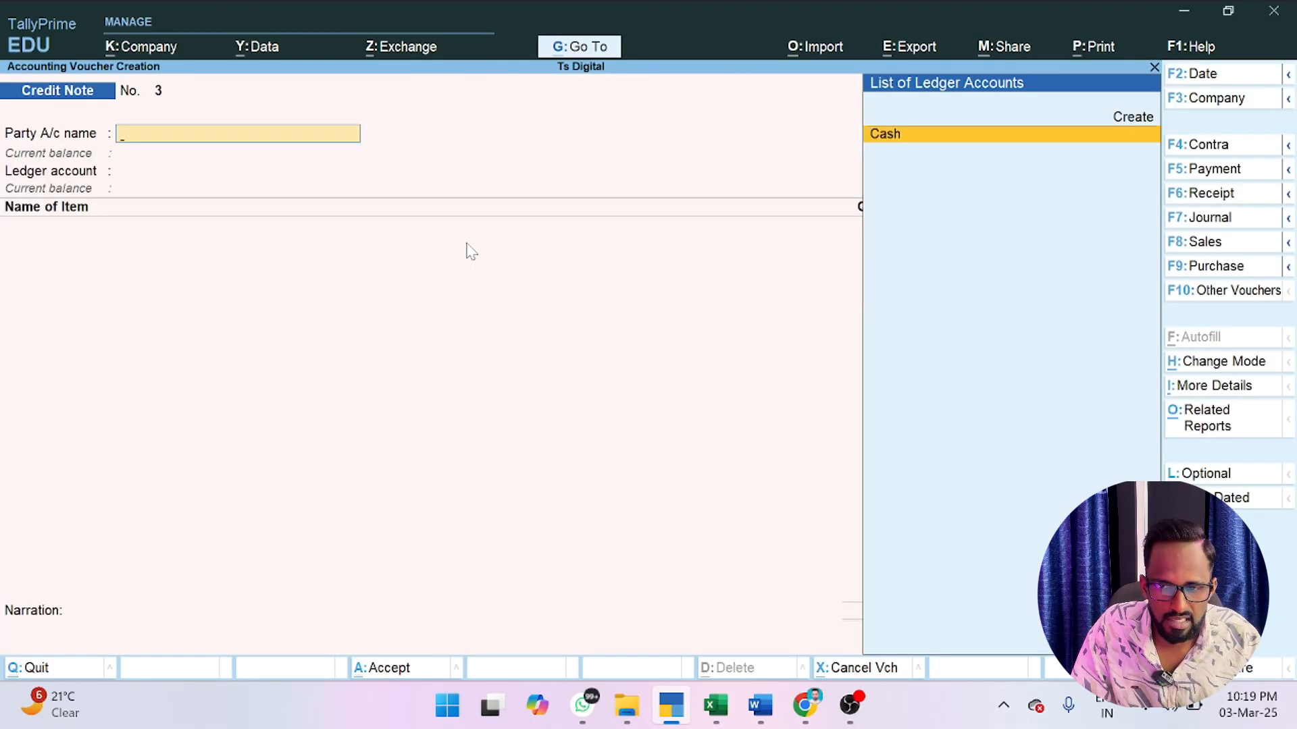
- Select Cash as the credit note's party and enter original invoice number 4 dated 1-Mar-25, leaving the receipt details blank
key(Return)
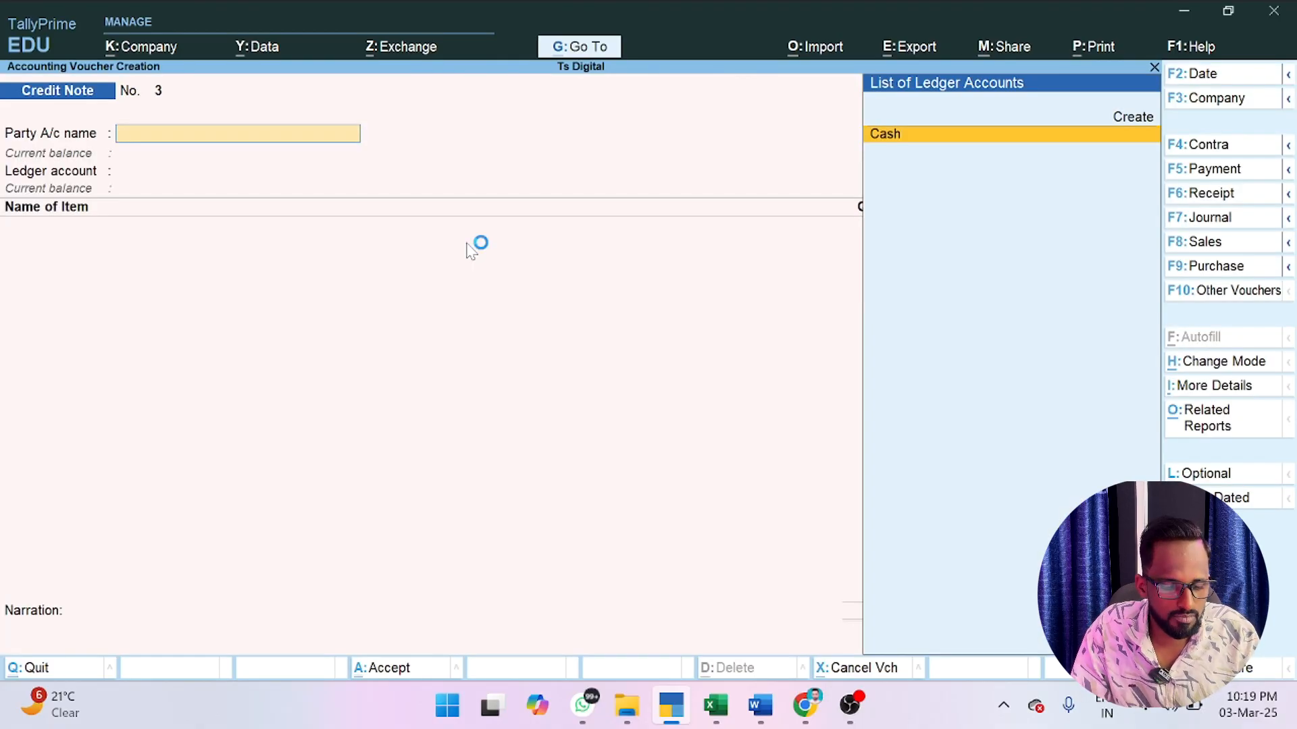
key(Return)
key(Return)
key(Return)
key(Return)
key(Return)
key(Return)
key(Return)
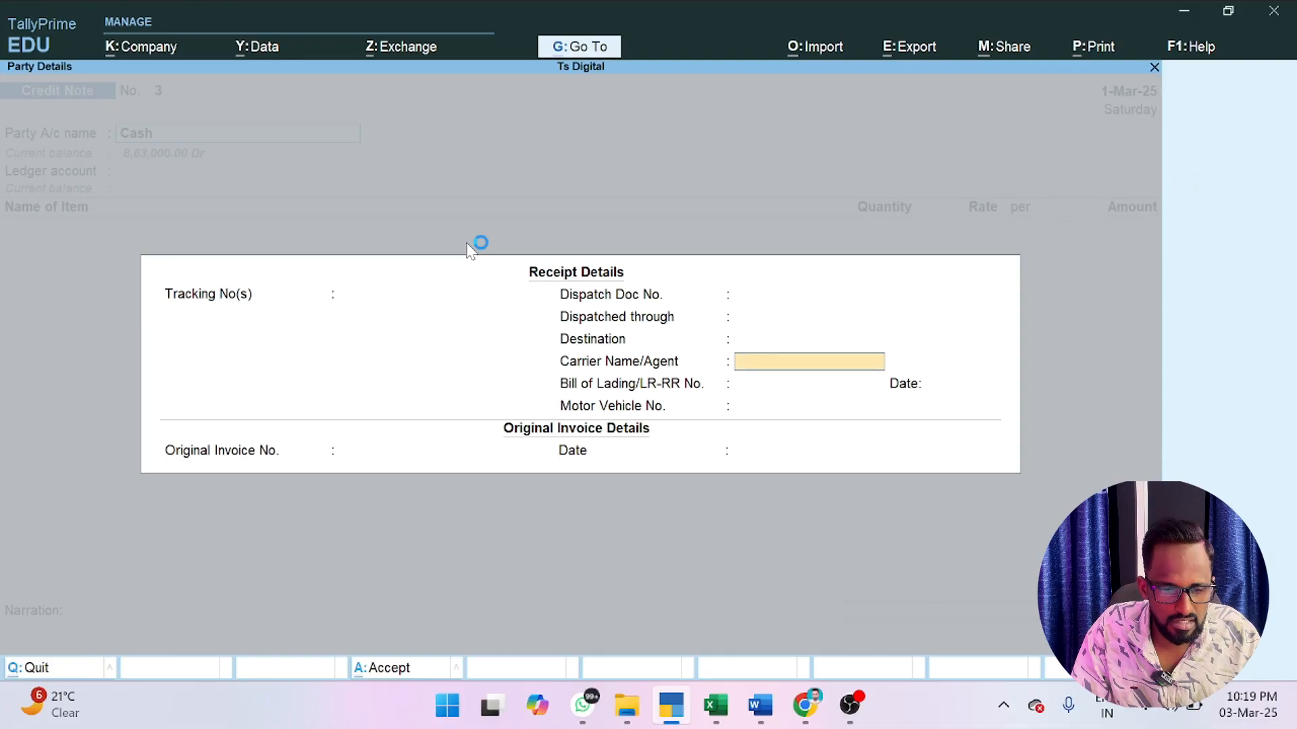
key(Return)
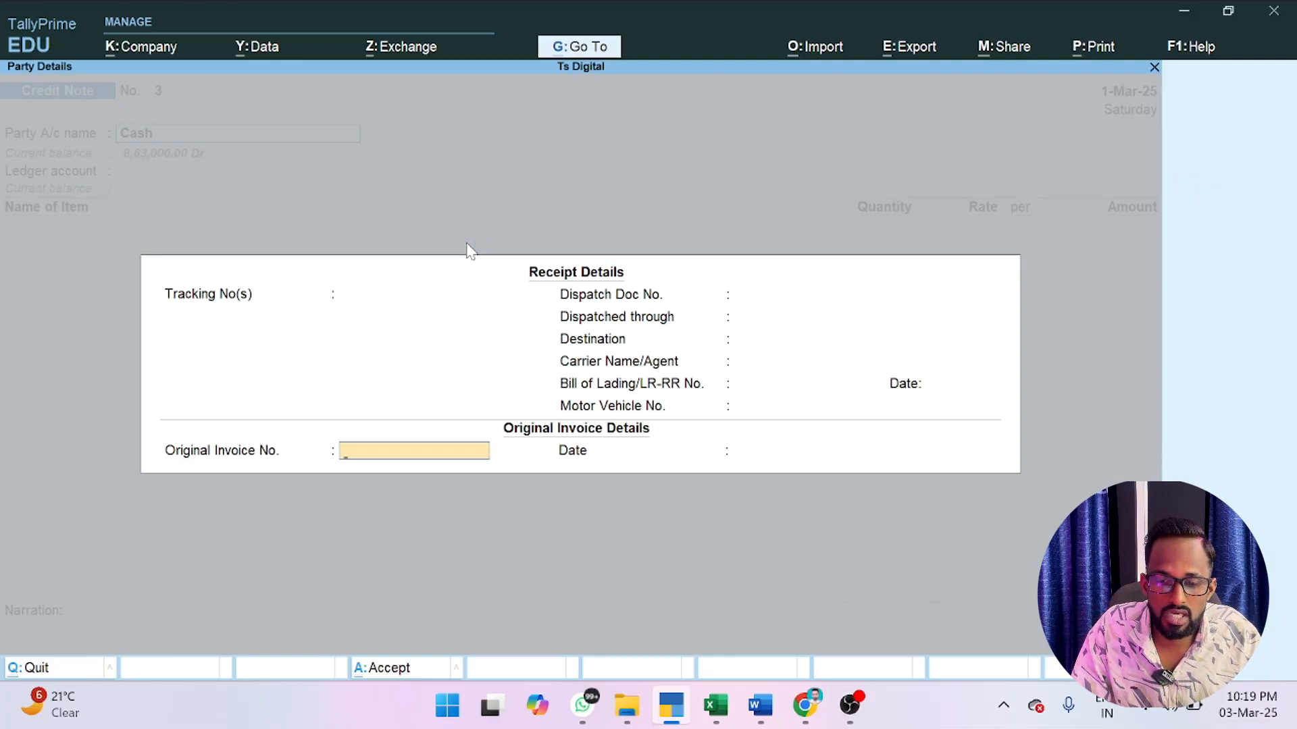
text(4)
key(Return)
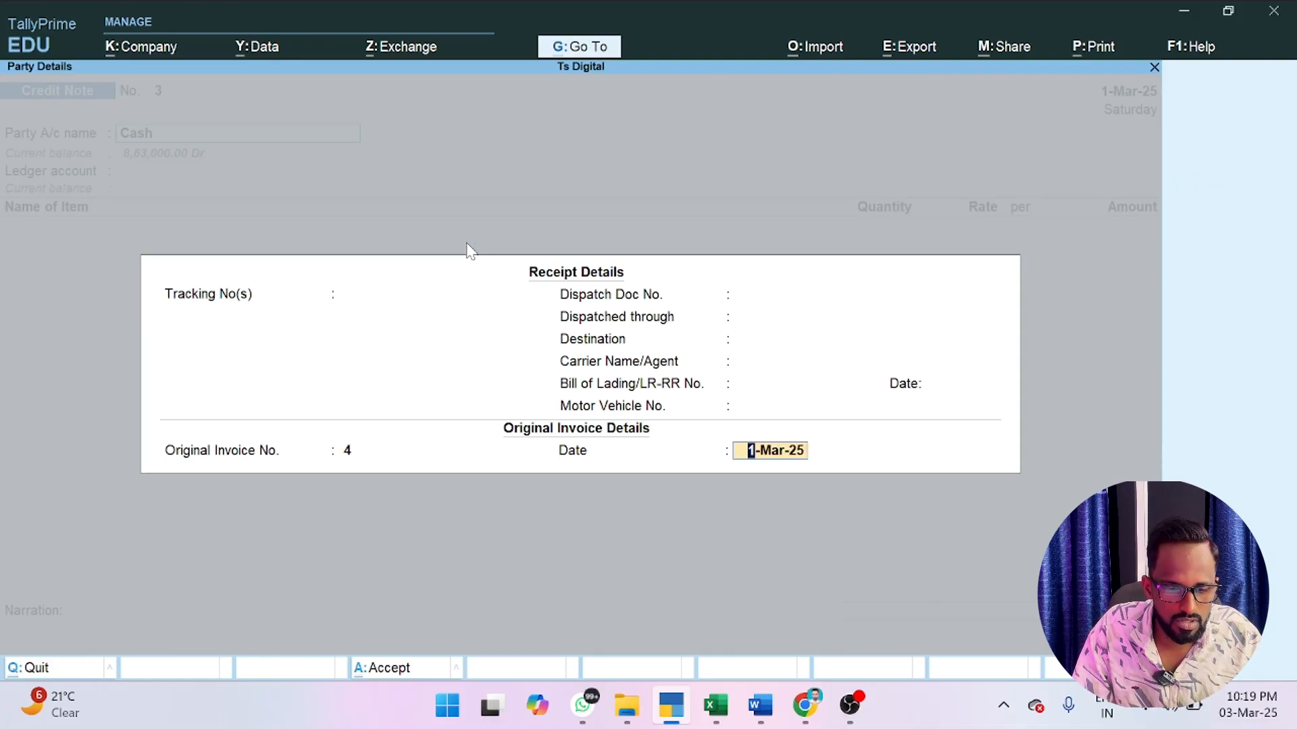
key(Return)
- Enter the buyer's full name as the mailing name and accept the party details with state Bihar and country India
key(Return)
text(R)
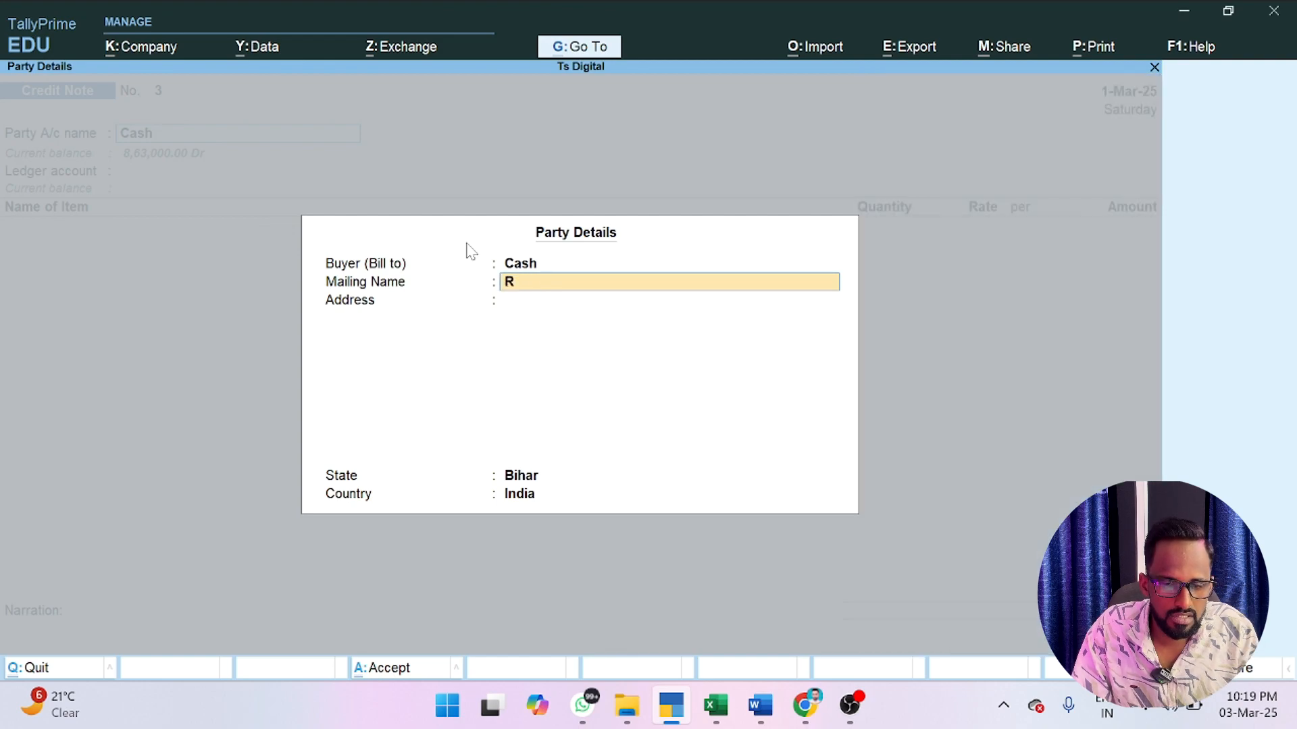
text(aj Chaudhary)
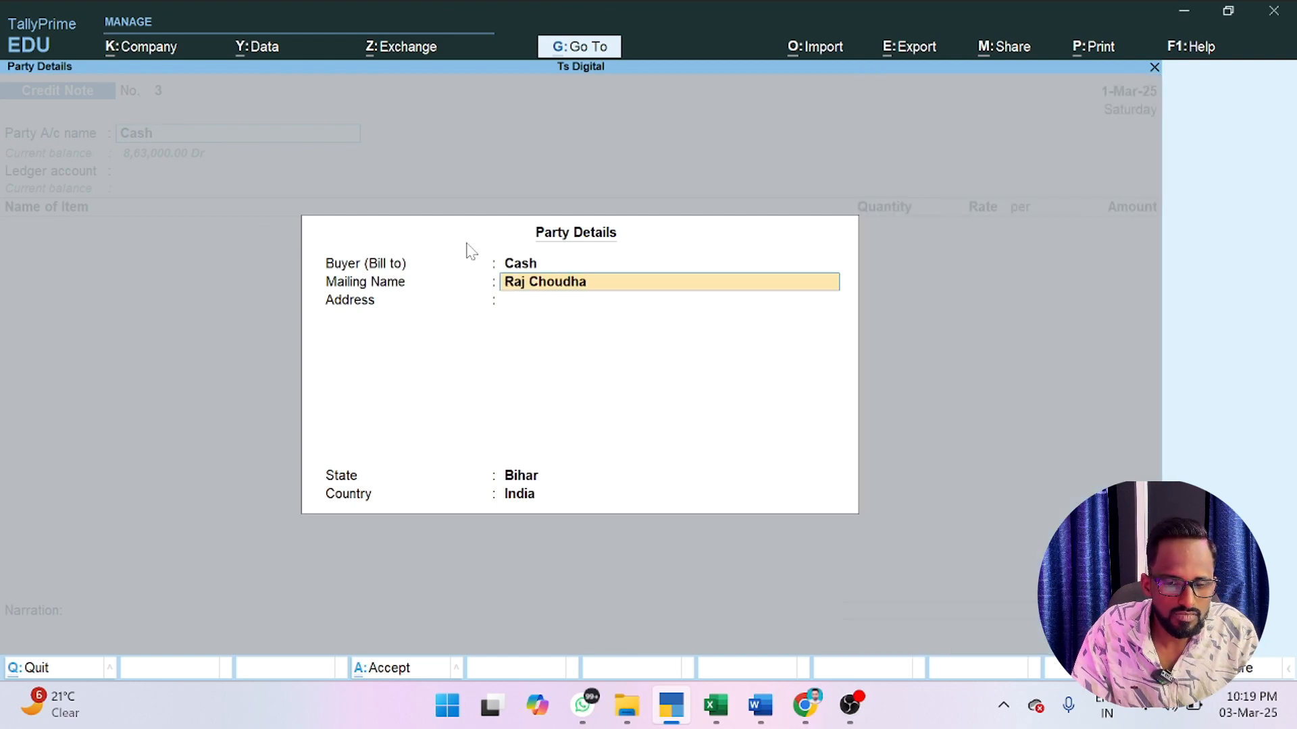
key(Return)
key(Return)
key(Return)
key(Return)
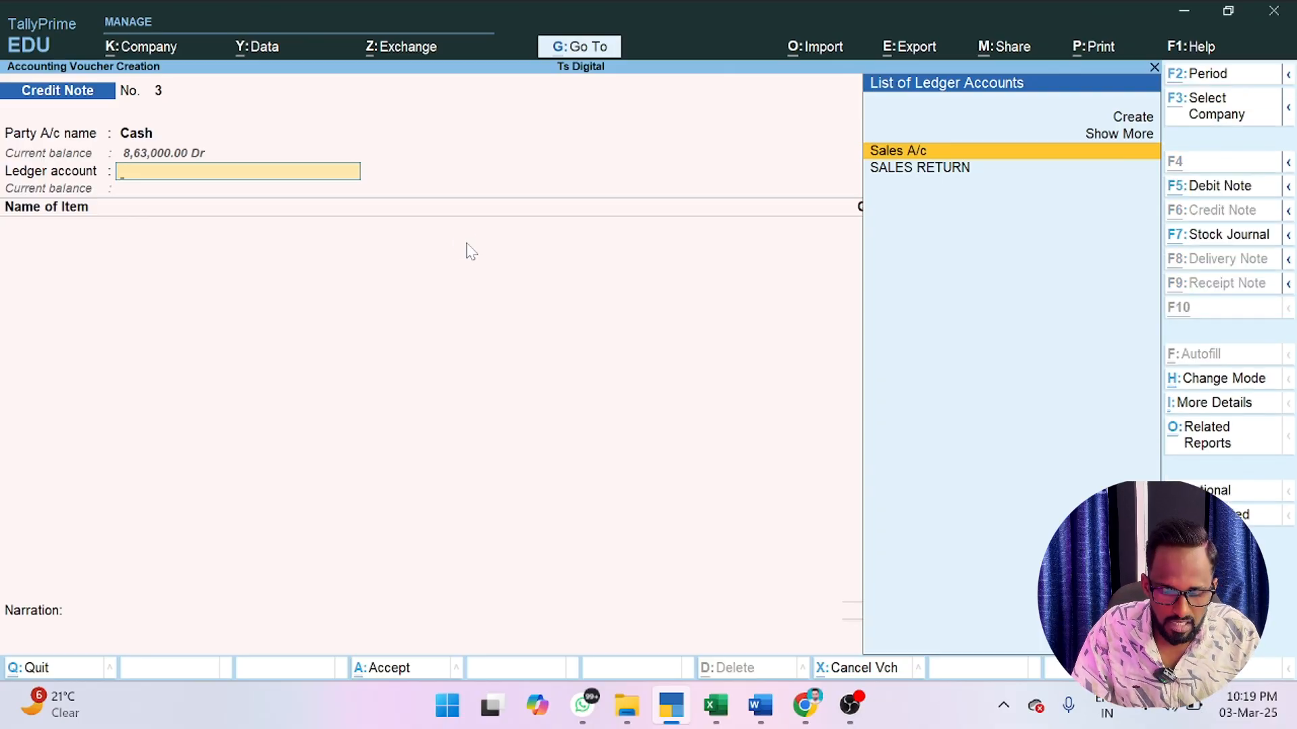
- Start creating a new ledger from the credit note's ledger account field and try the name Discount
key(alt+c)
text(Dis)
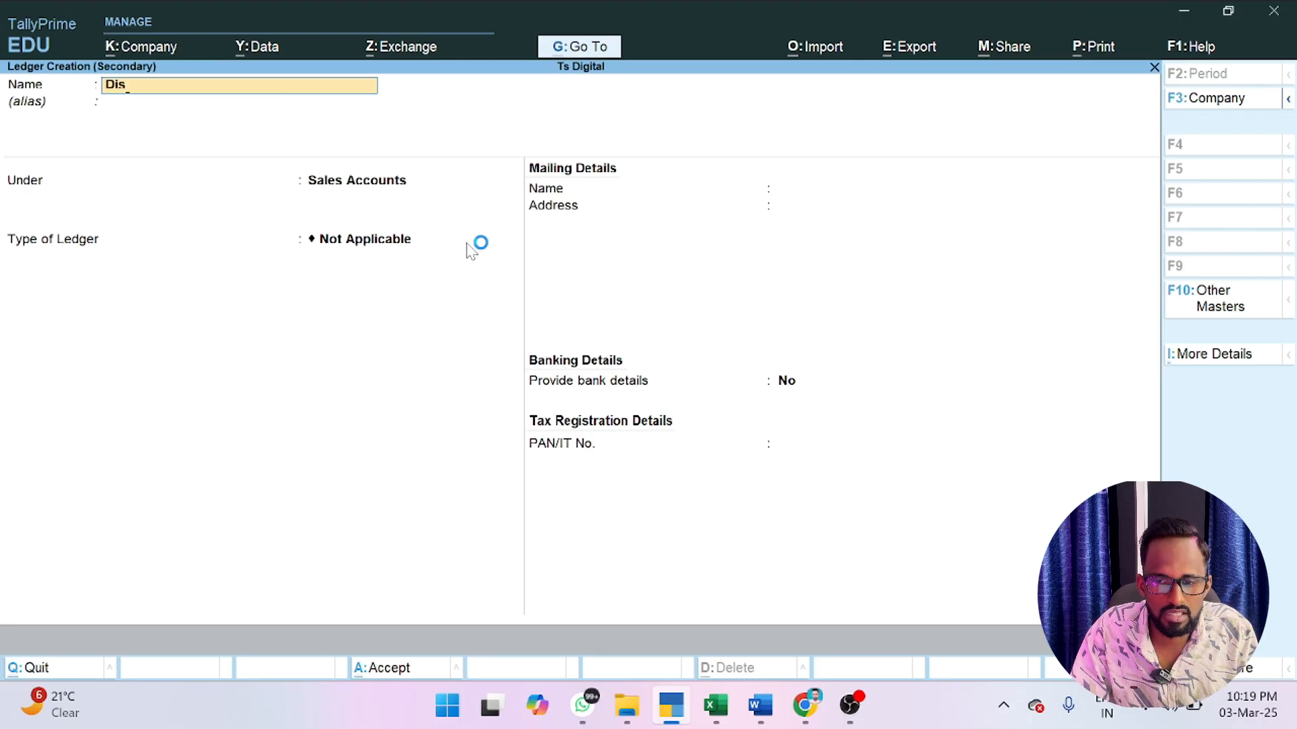
text(count)
key(Return)
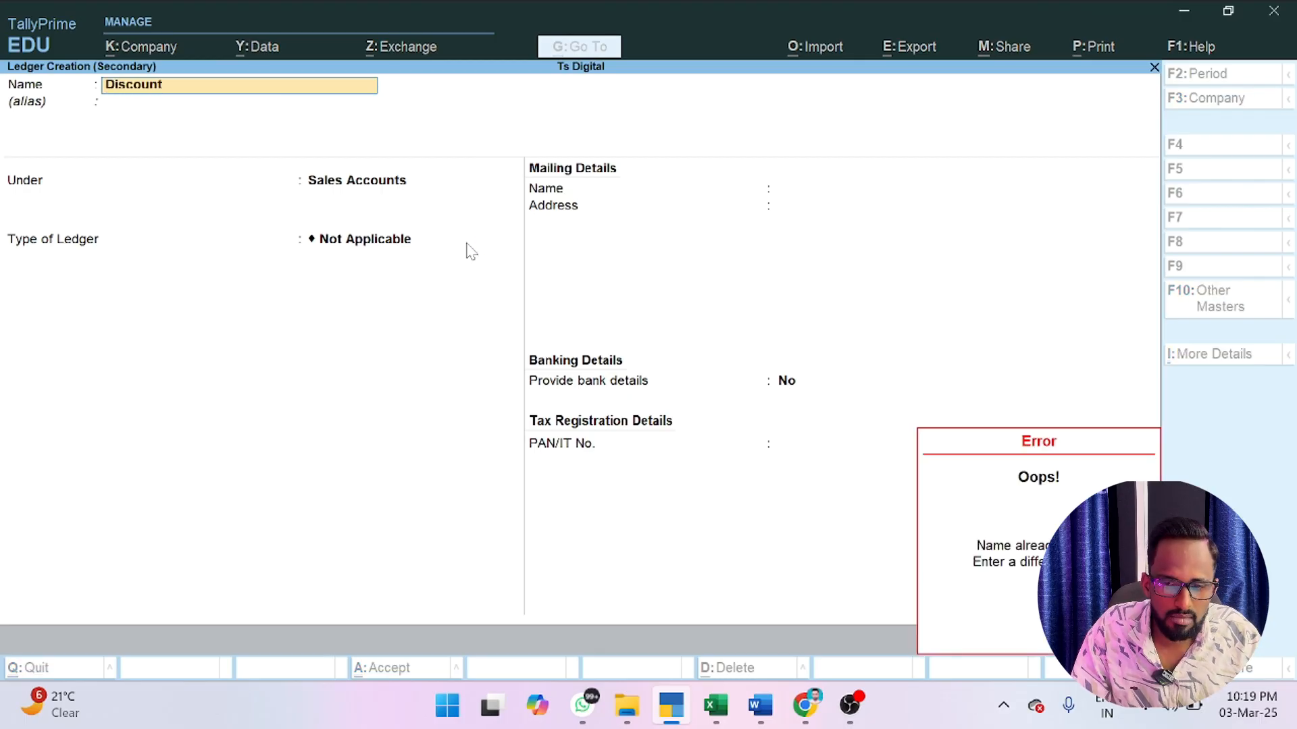
key(Escape)
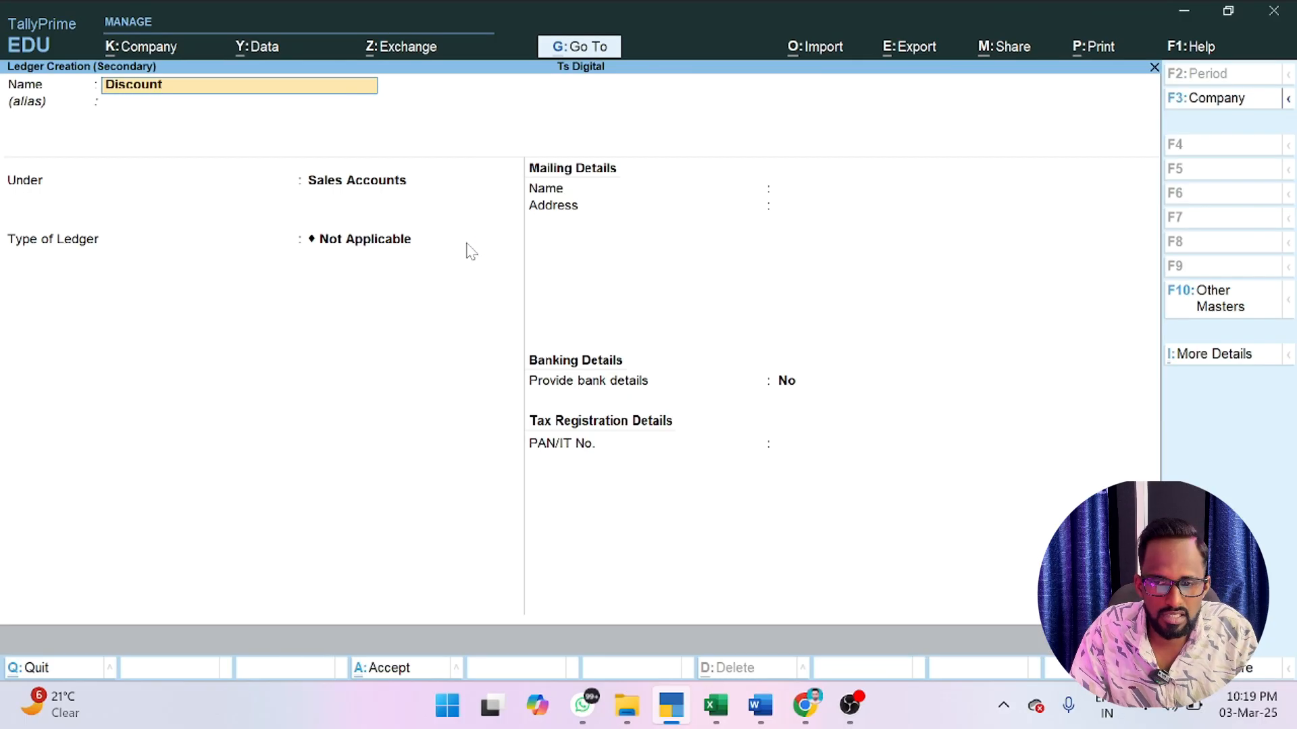
- Name the new ledger Discount Sales, keep it under Sales Accounts, and save it as the voucher's ledger account
text(Discount )
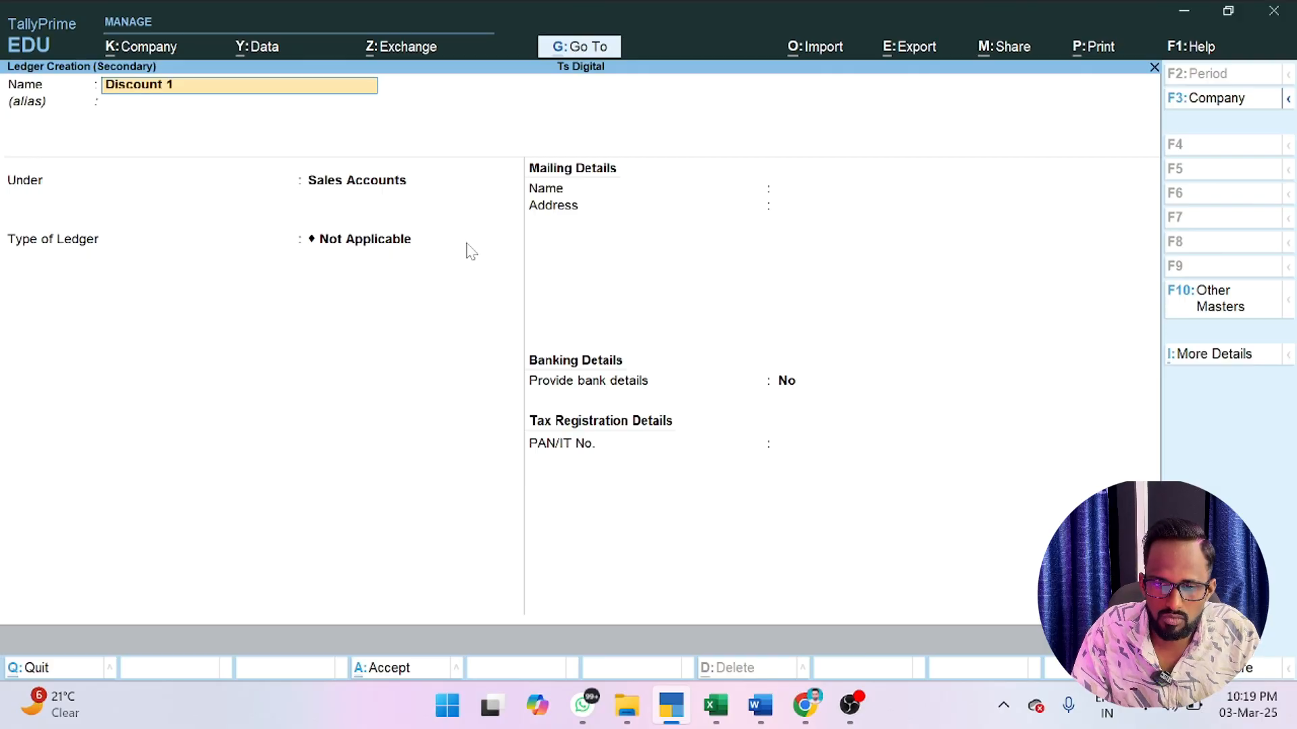
text(1)
key(BackSpace)
text(Sl)
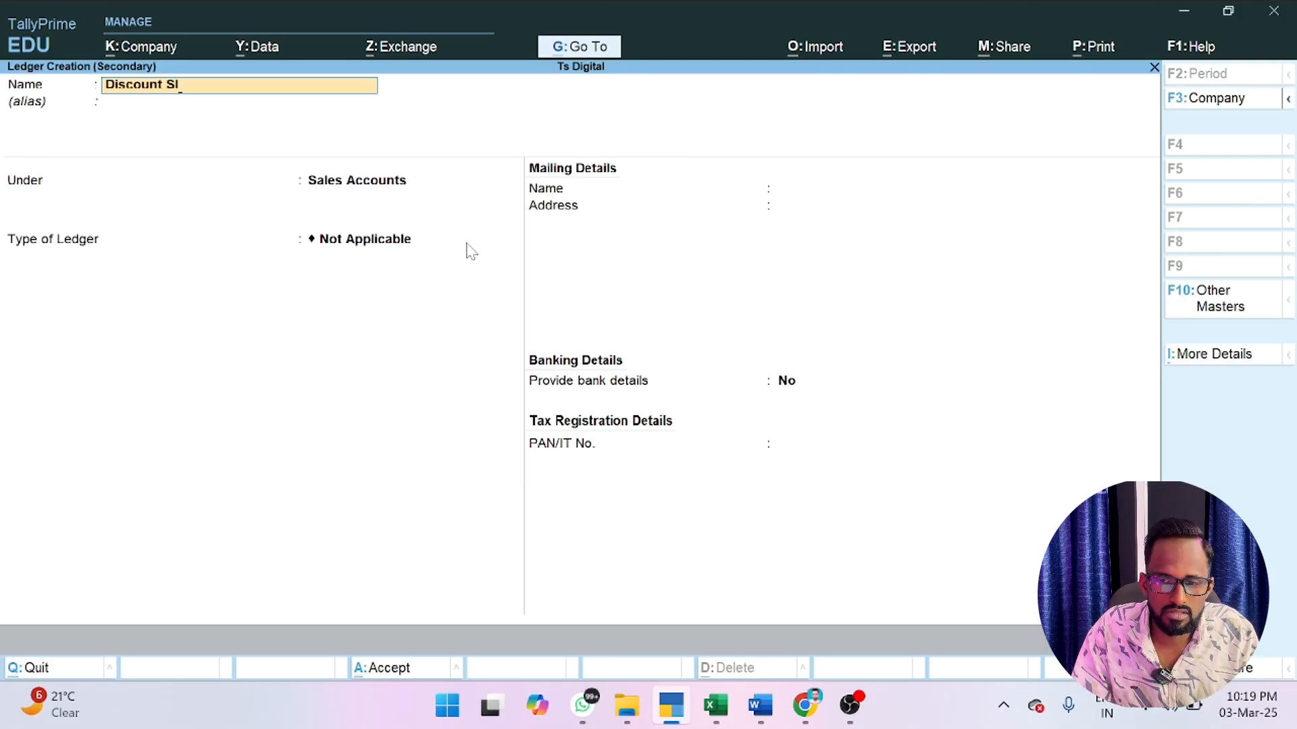
key(BackSpace)
text(ales)
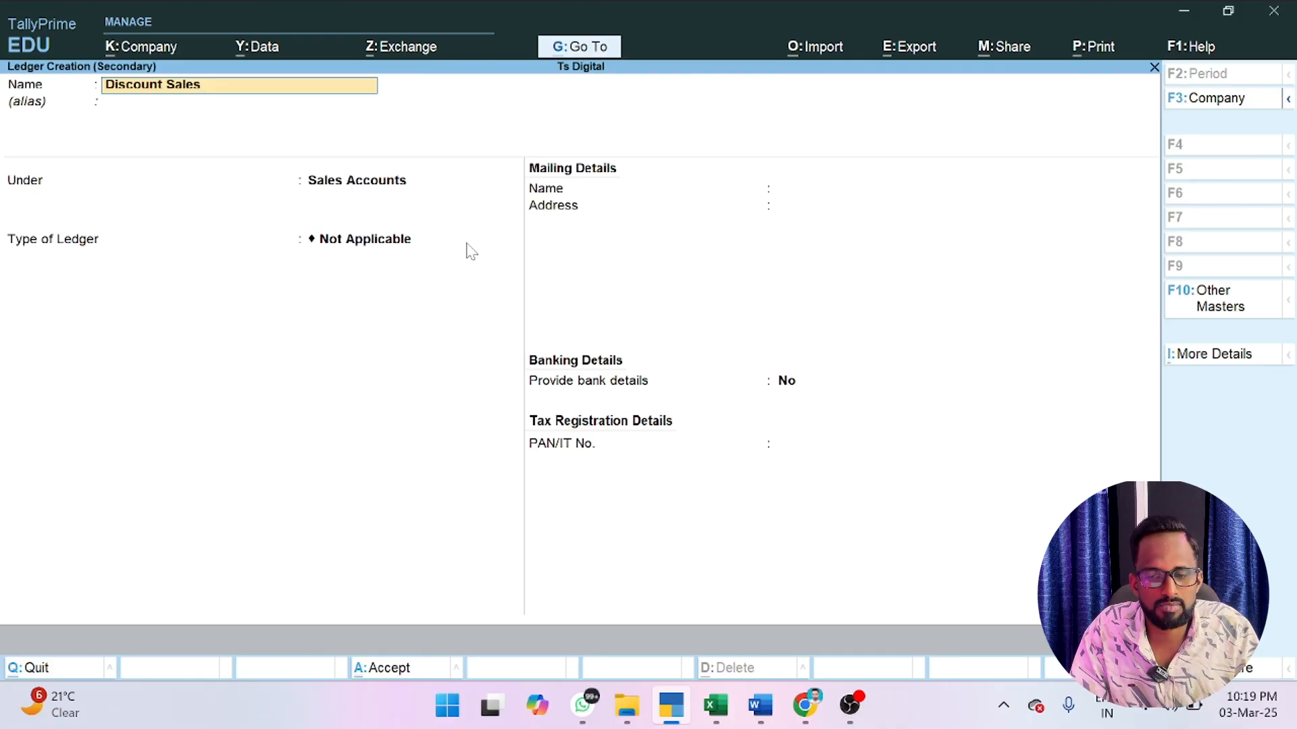
key(Return)
key(Return)
key(Return)
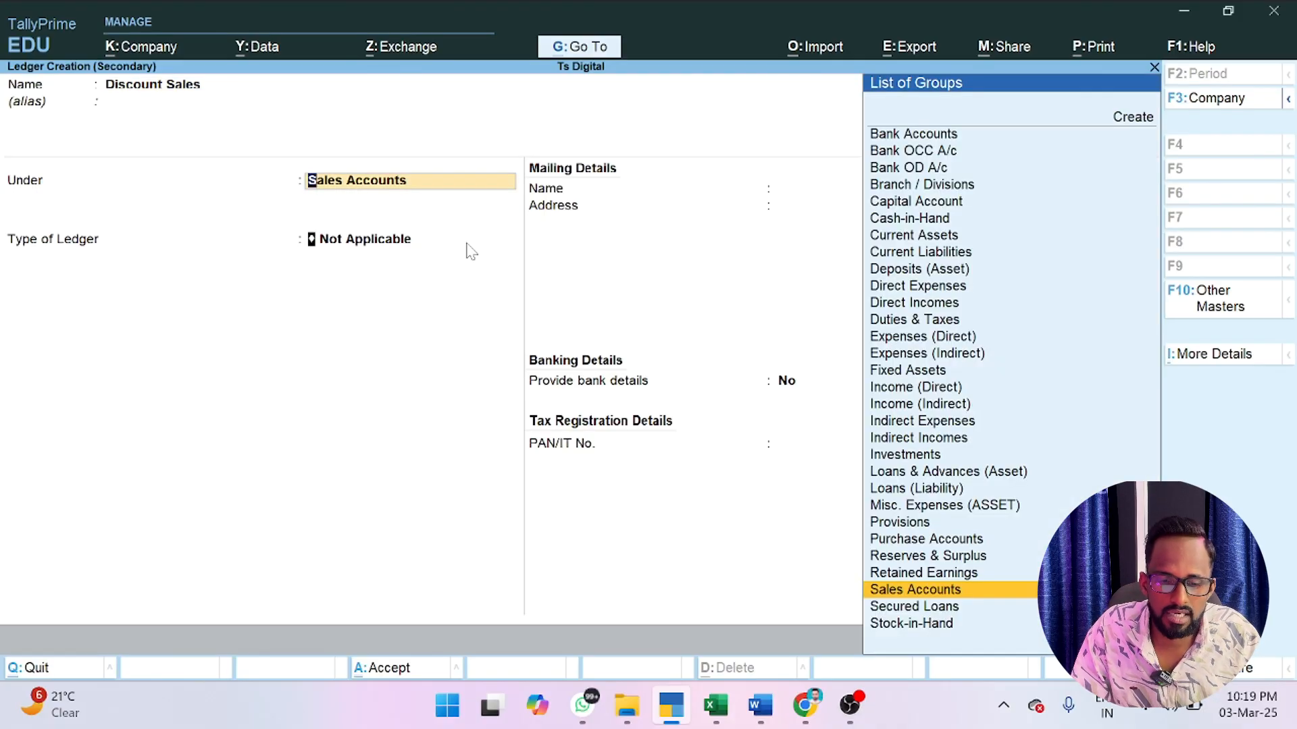
key(Return)
key(ctrl+a)
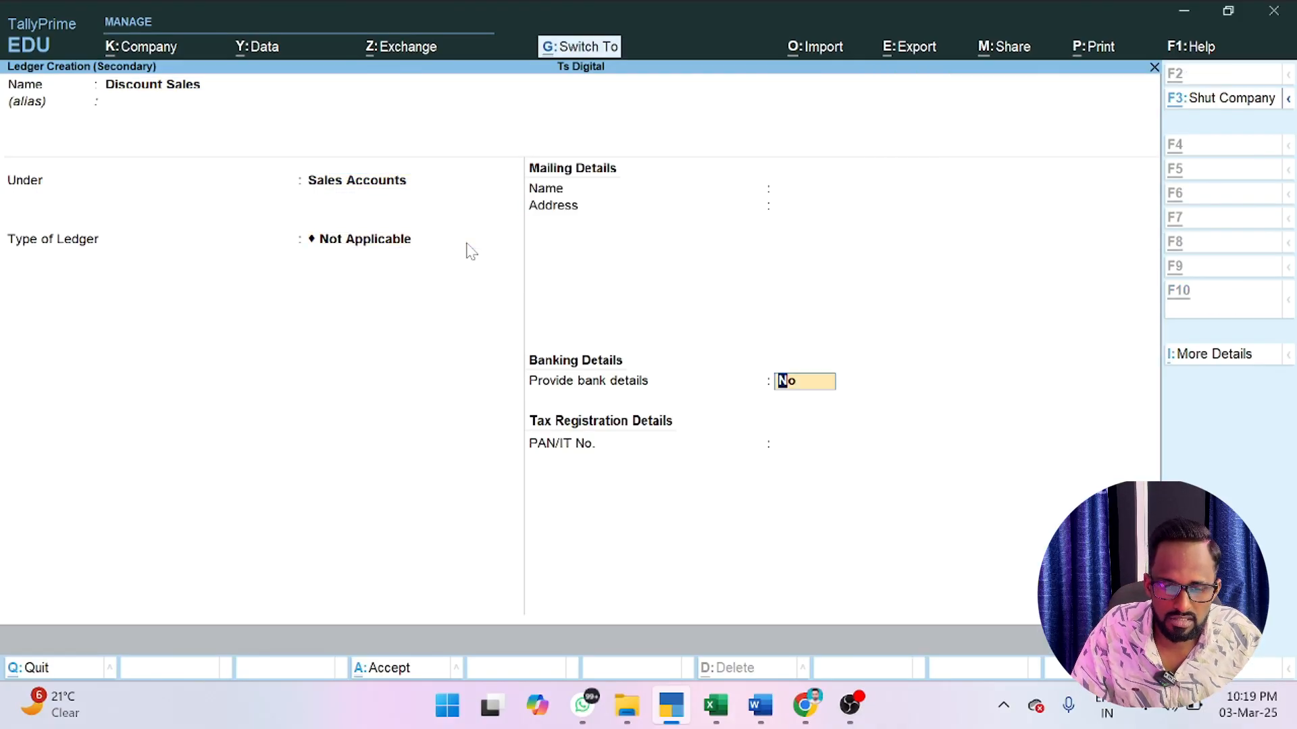
key(Return)
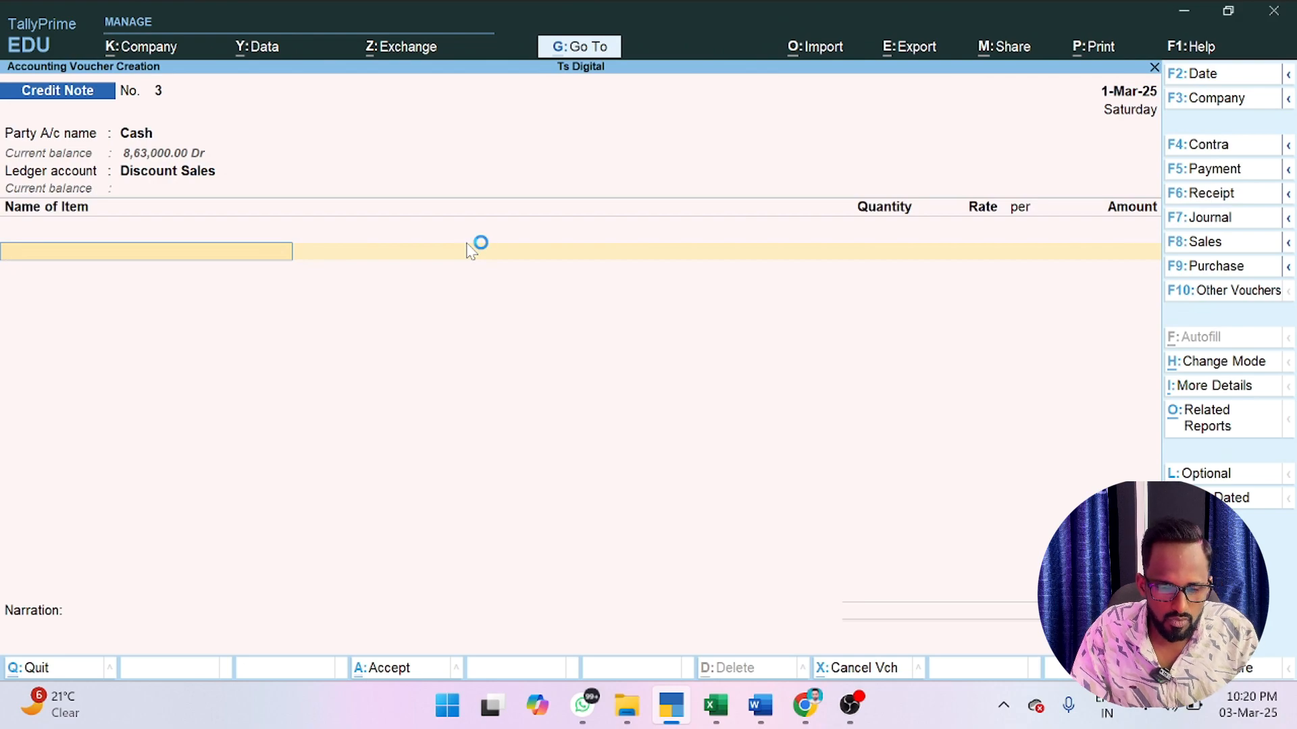
- Add the item Ssd with no quantity and an amount of 2000, and save the credit note without a narration
text(Ssd)
key(Return)
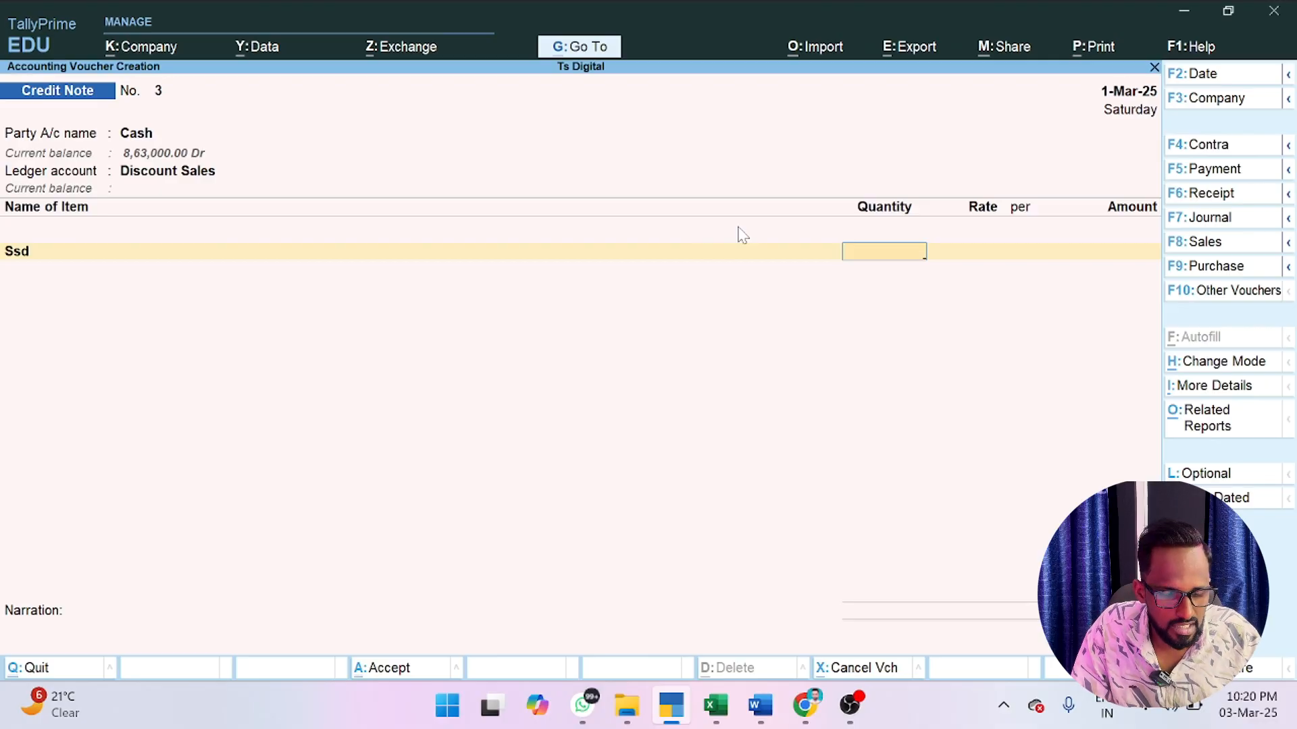
key(Return)
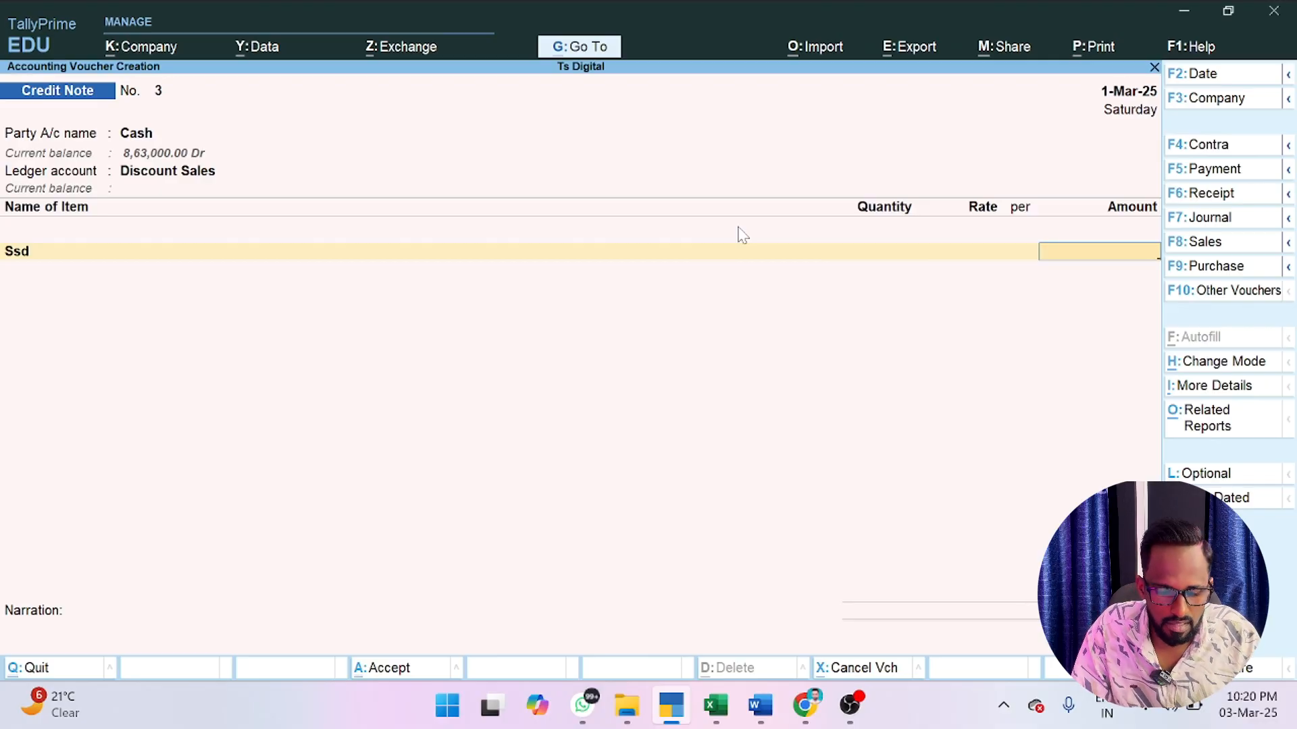
text(2000)
key(Return)
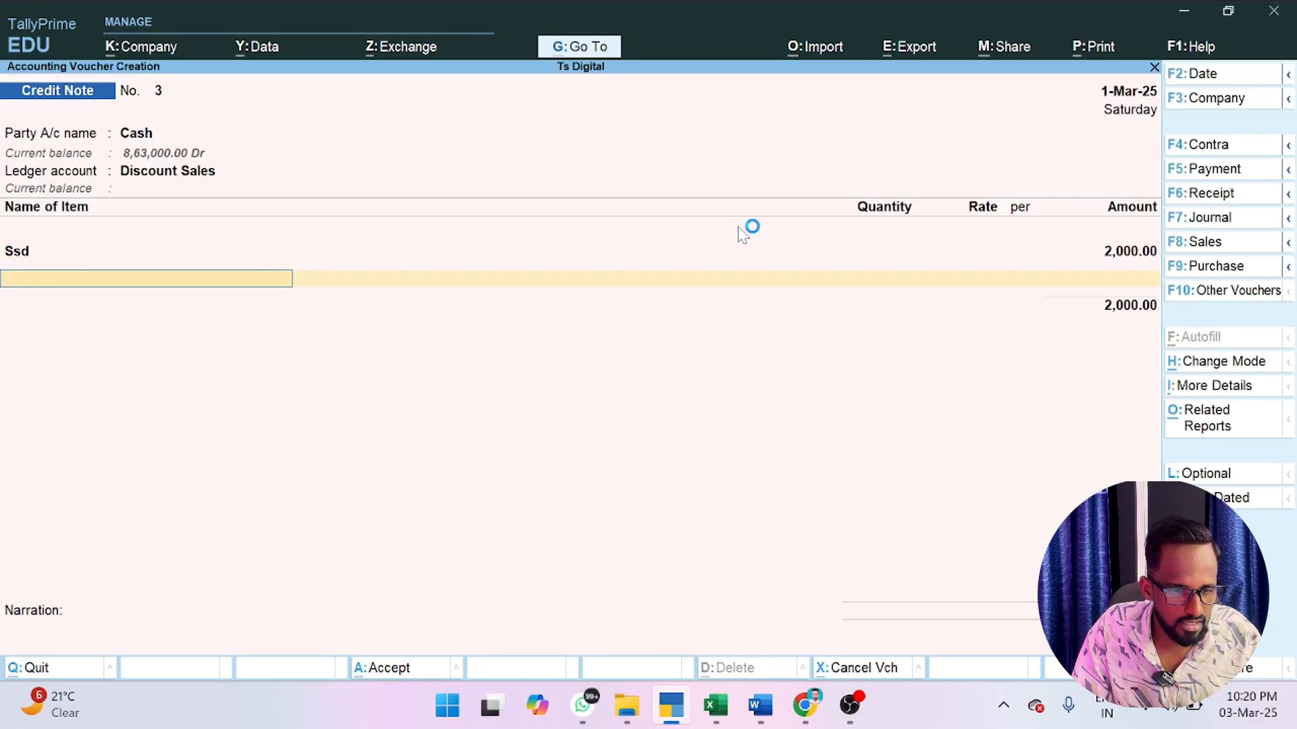
key(Return)
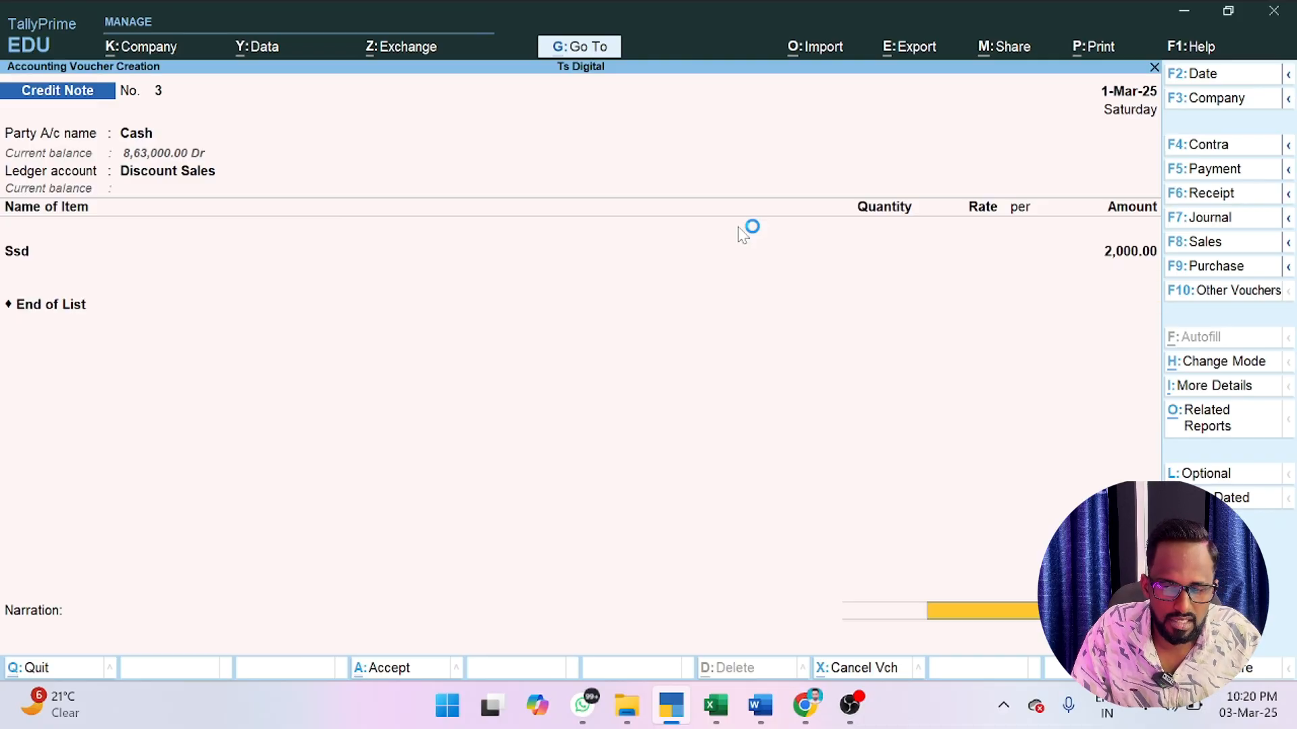
key(Return)
key(Return)
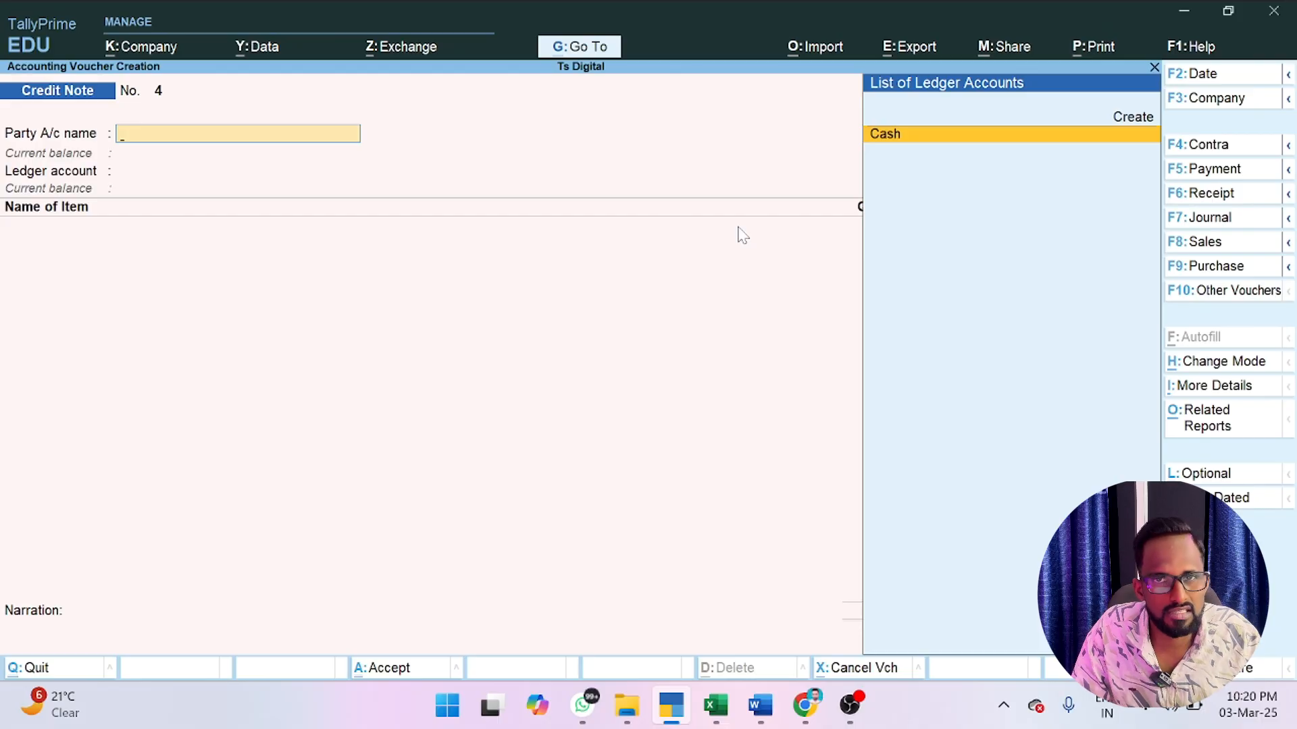
- Open the Profit & Loss A/c report from the list of common reports
click(580, 46)
key(Down)
key(Down)
key(Down)
key(Down)
key(Down)
key(Down)
key(Down)
key(Down)
key(Down)
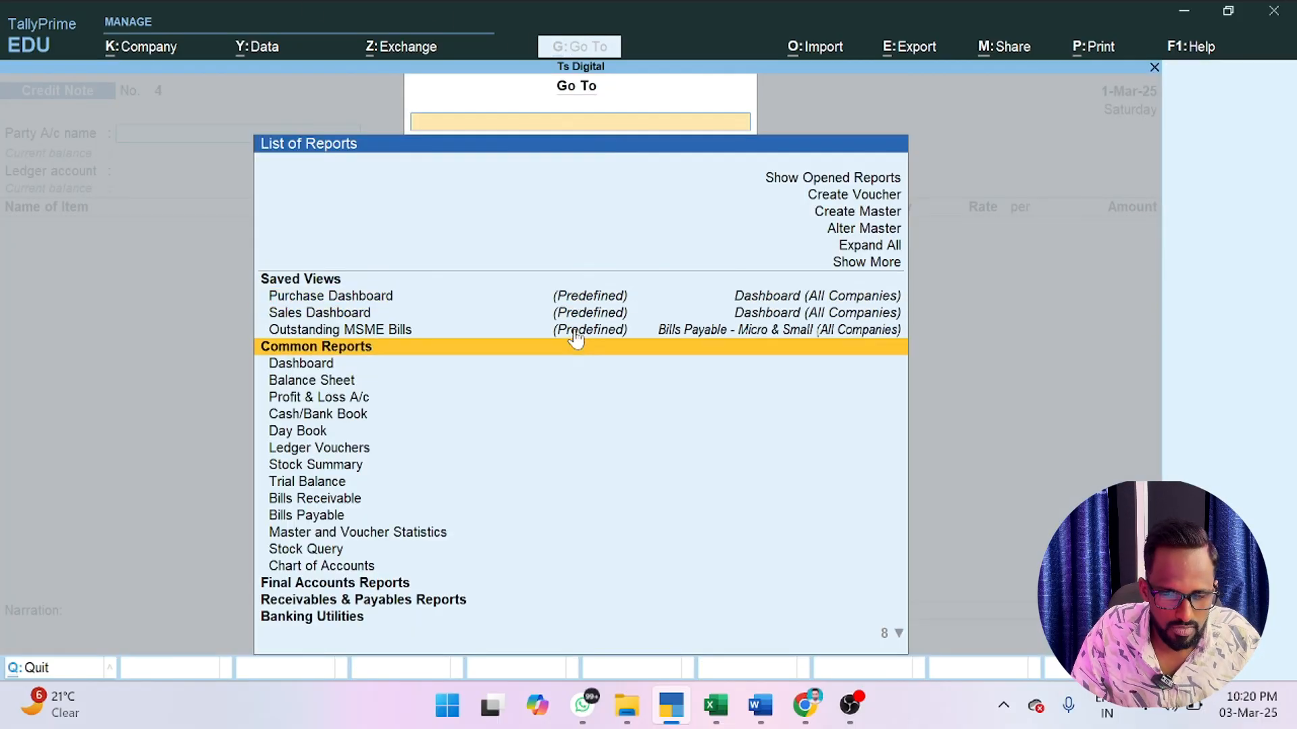
key(Up)
key(Up)
key(Up)
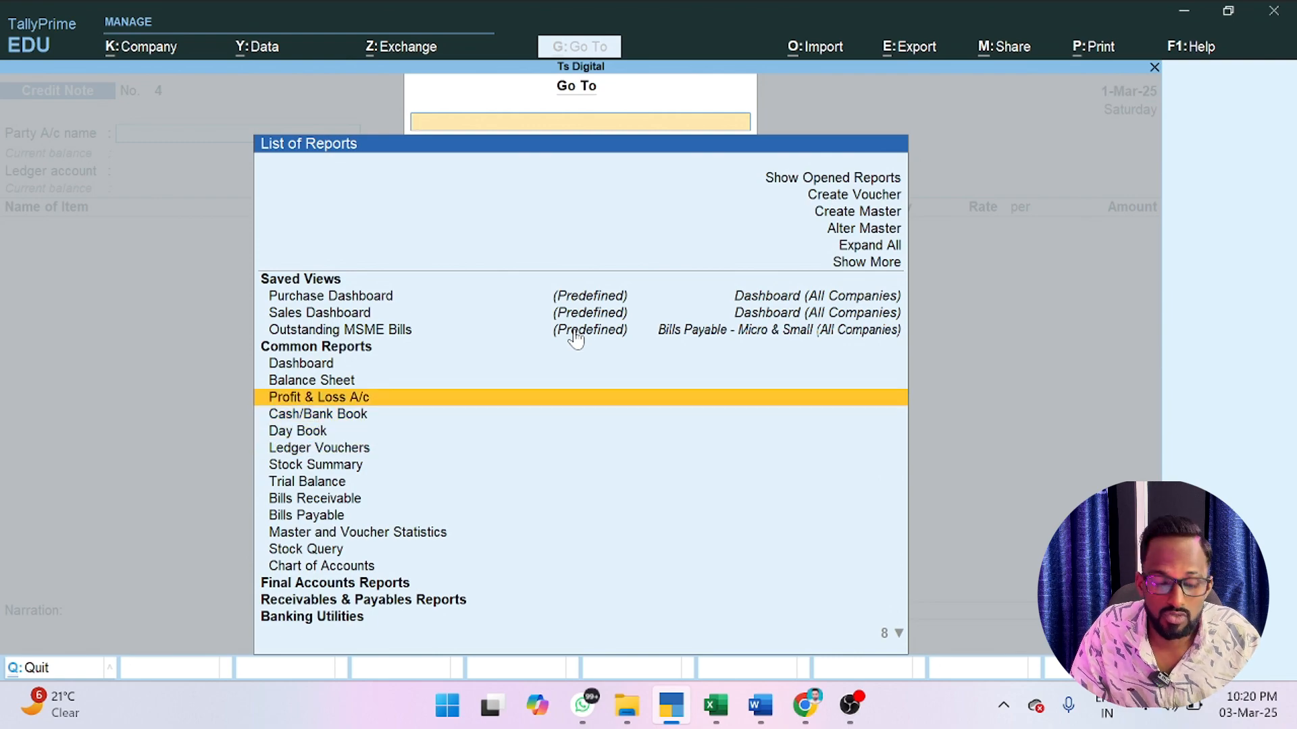
key(Return)
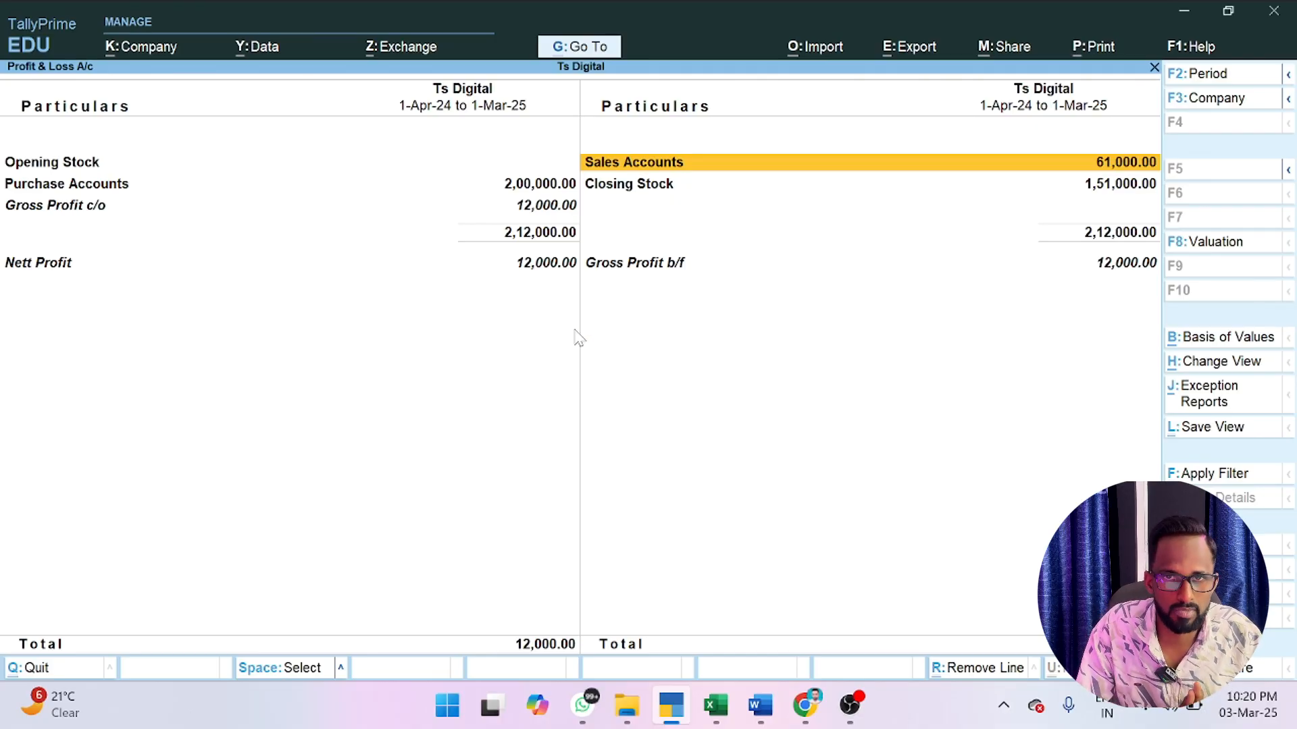
- Drill into Sales Accounts to examine the Discount Sales, Sales A/c and SALES RETURN balances, and return to the Profit & Loss A/c
key(Return)
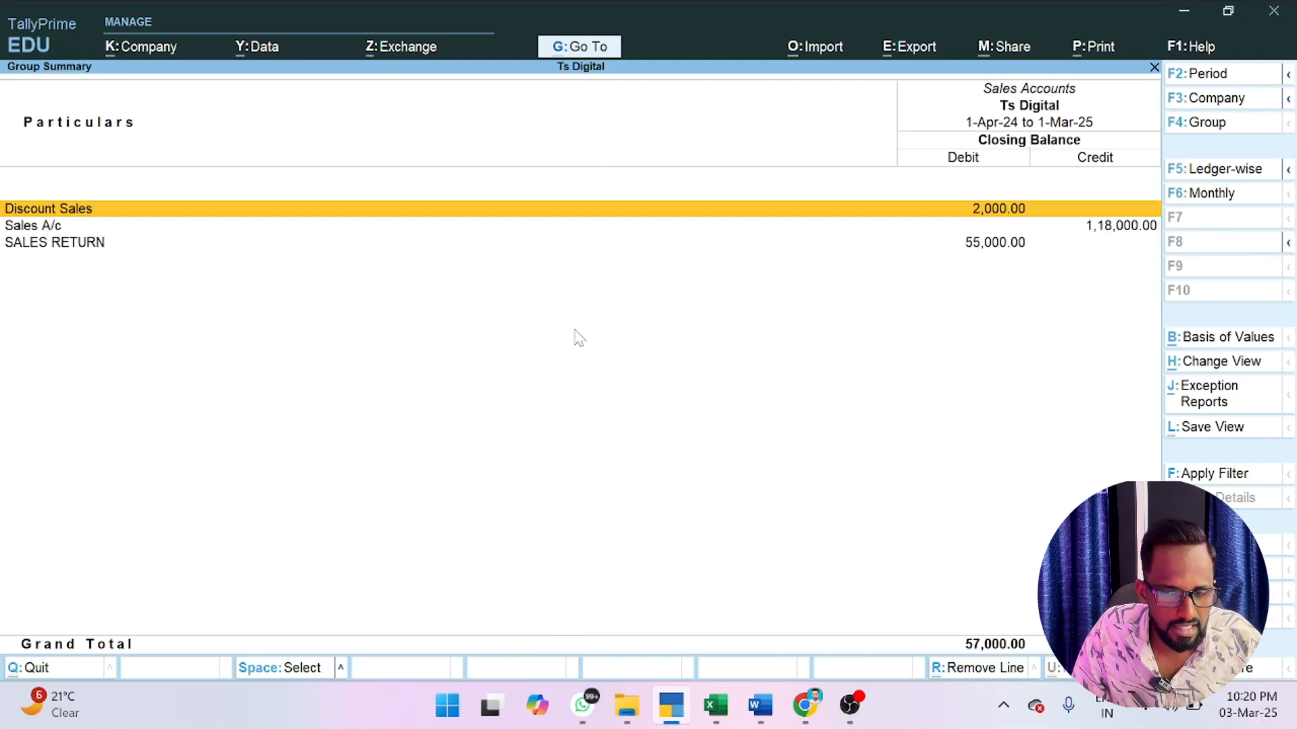
key(Down)
key(Down)
key(Up)
key(Up)
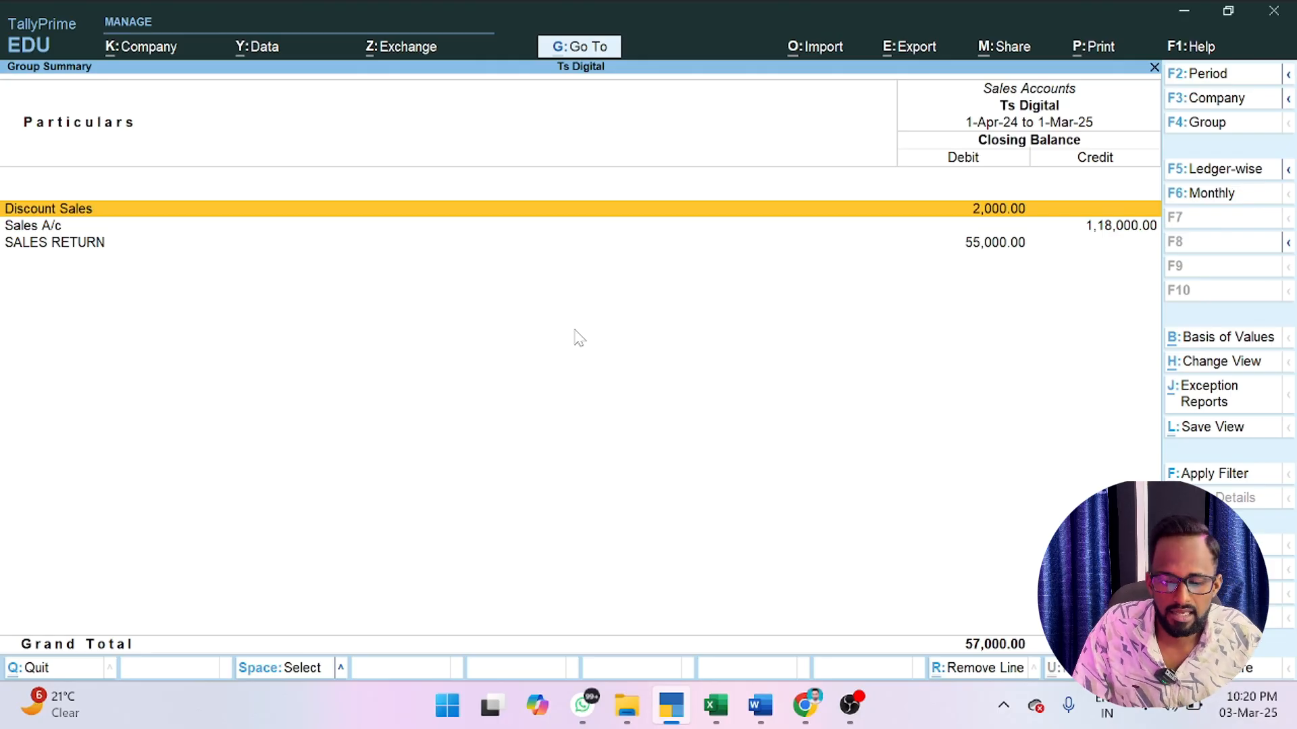
key(Escape)
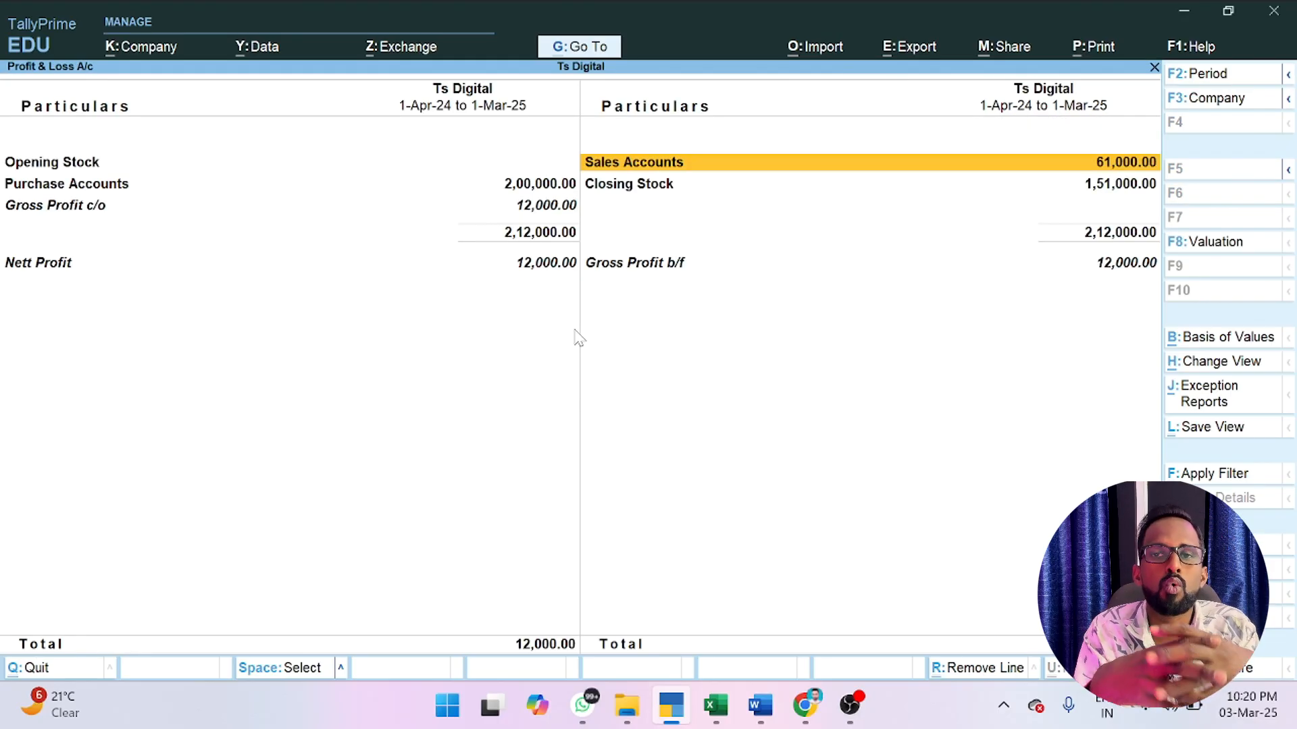